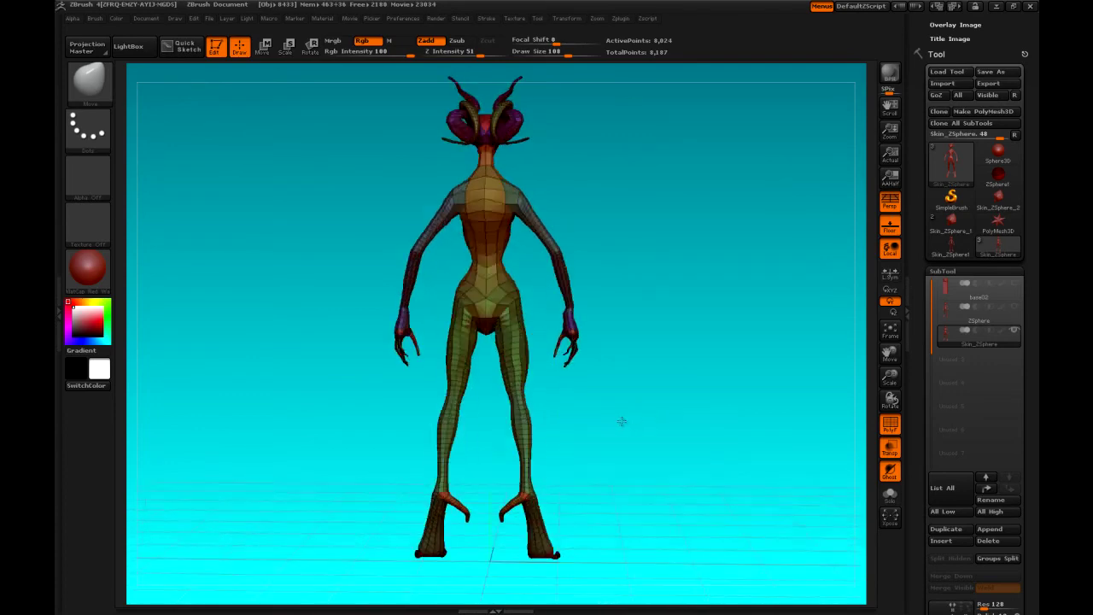
Send the Skin_ZSphere creature mesh to 3ds Max with GoZ and dismiss the welcome screen.
drag(710, 430, 661, 425)
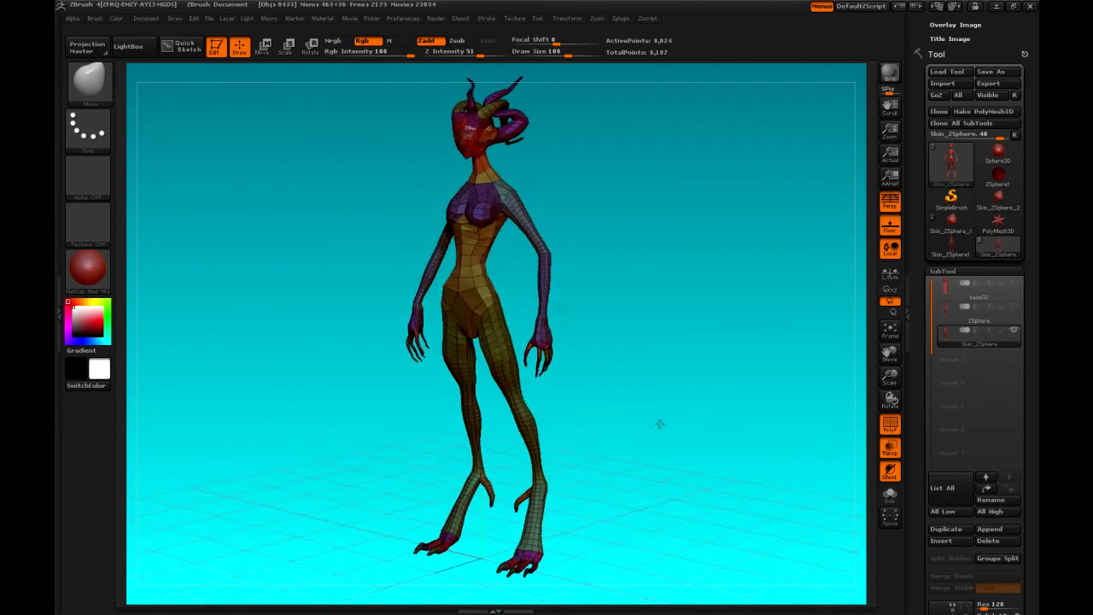
mouse_move(743, 425)
mouse_down()
mouse_move(682, 422)
mouse_move(643, 440)
mouse_move(644, 418)
mouse_move(672, 429)
mouse_move(647, 400)
mouse_move(683, 317)
mouse_move(671, 347)
mouse_up()
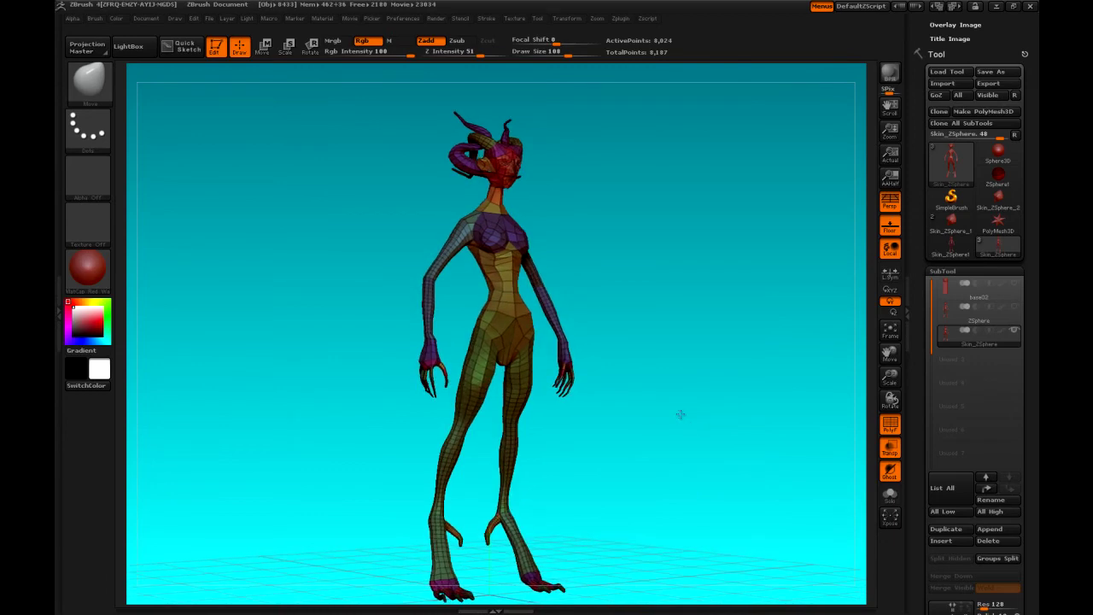
drag(629, 446, 672, 403)
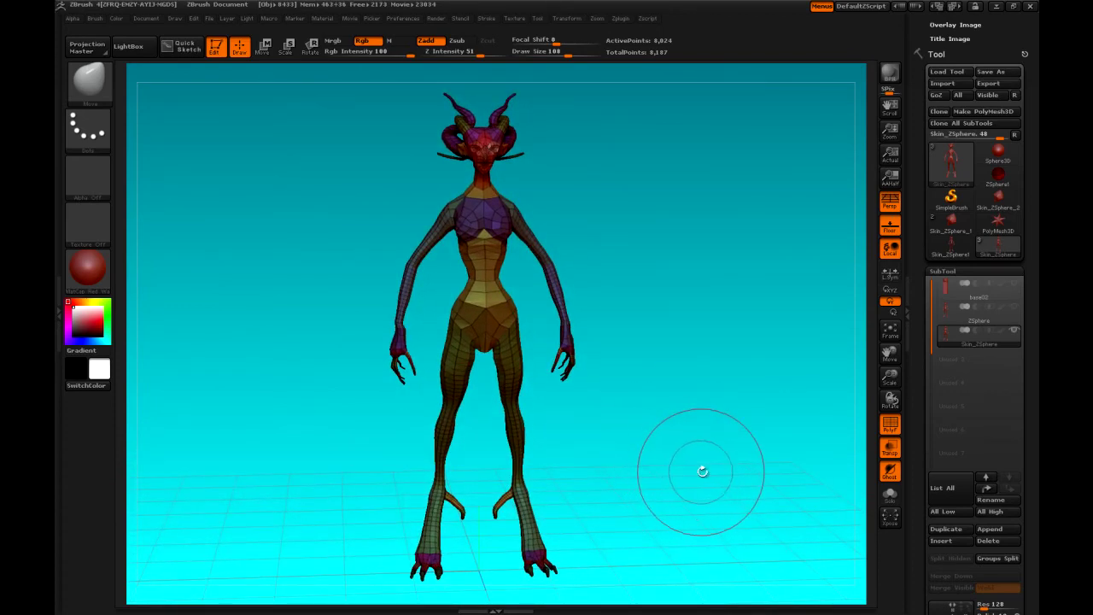
drag(703, 469, 692, 463)
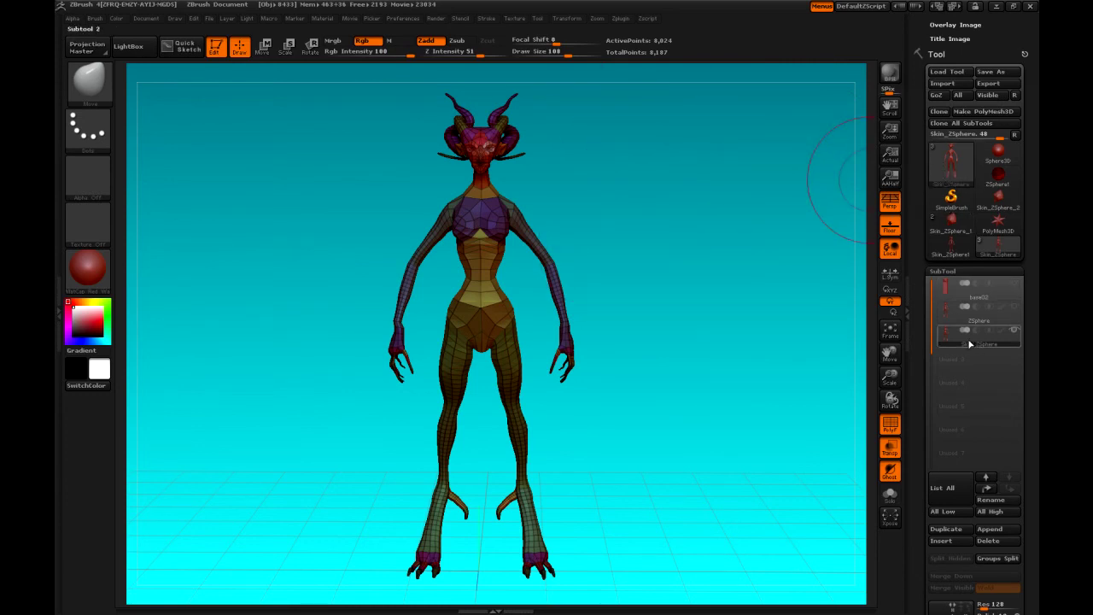
mouse_move(997, 343)
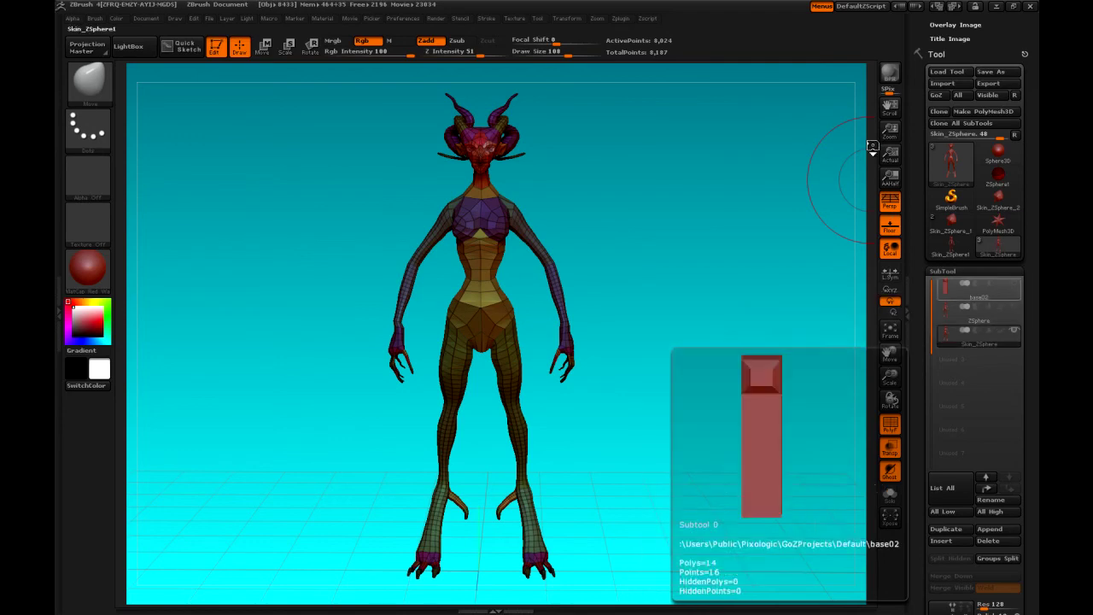
click(937, 95)
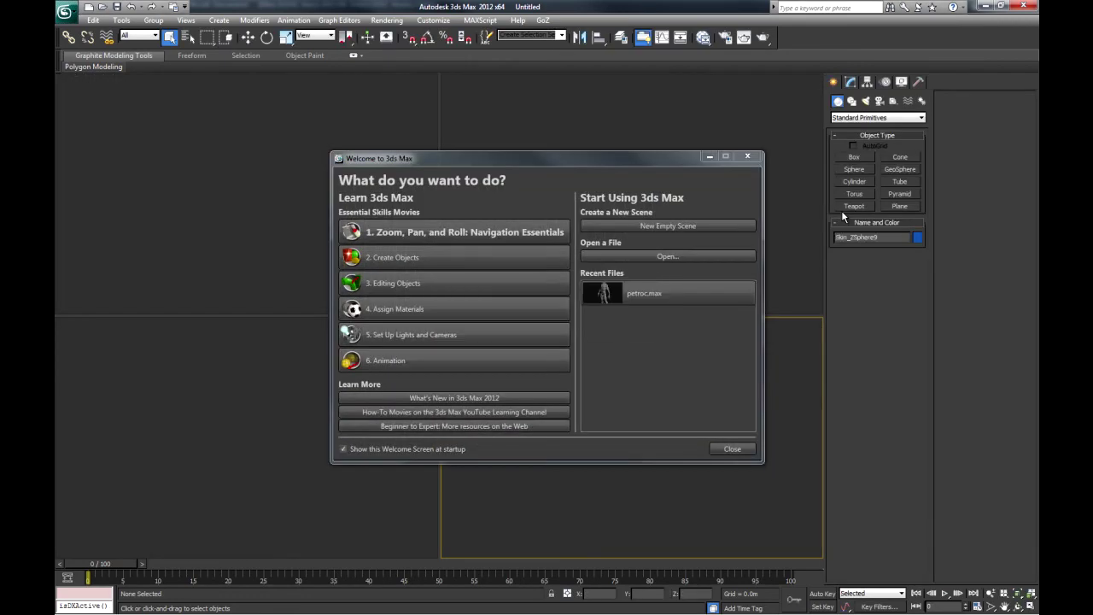
click(733, 449)
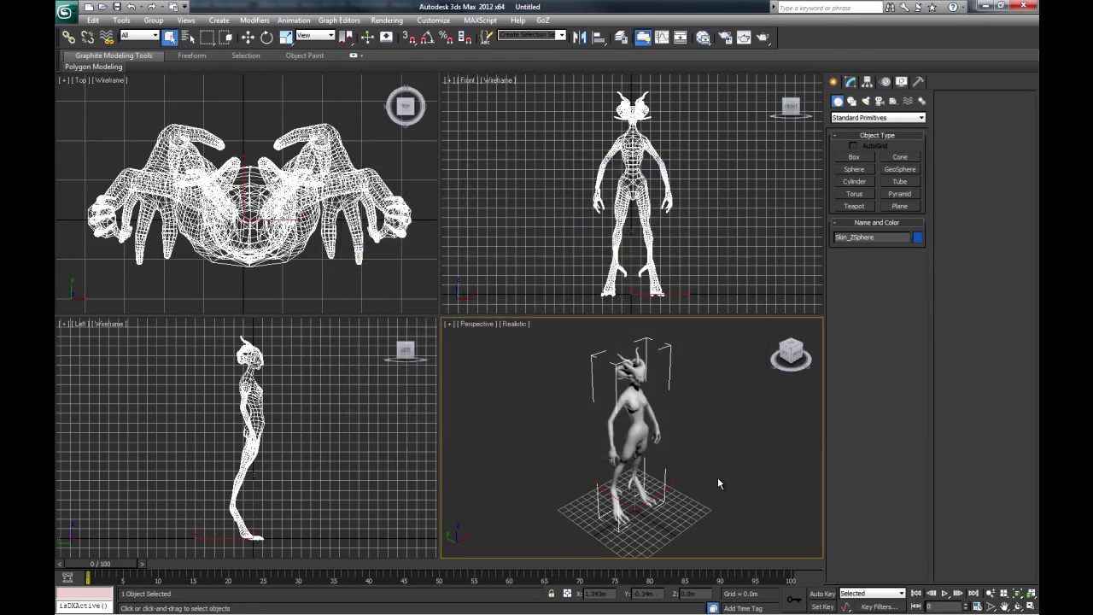
Deselect the imported model and frame its upper body from the front in a maximized perspective viewport.
click(734, 479)
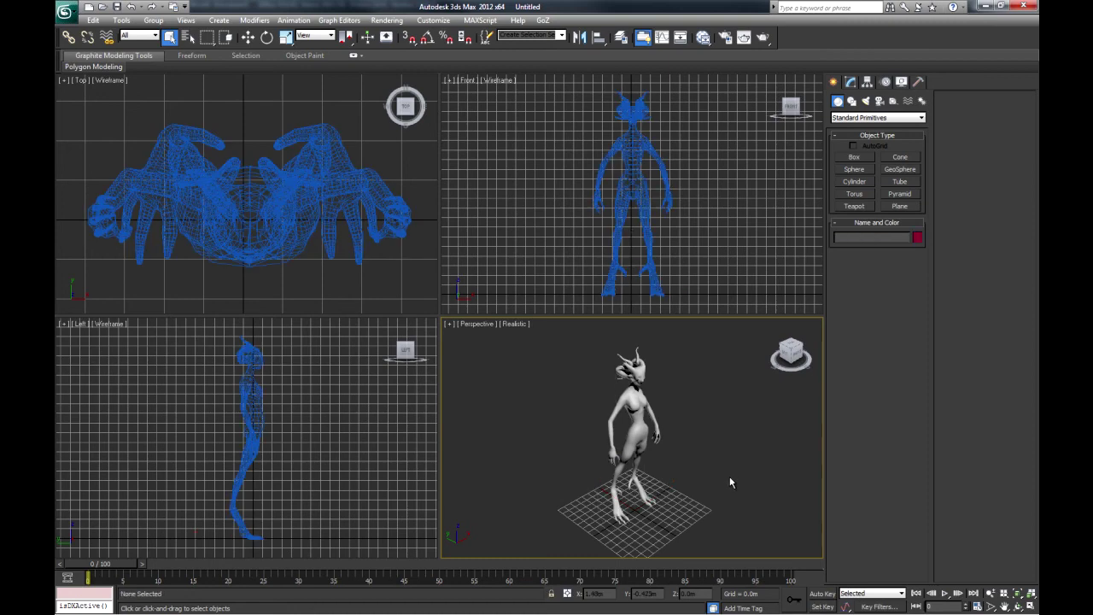
key(alt+w)
middle_drag(600, 383, 575, 432)
mouse_move(558, 398)
alt+middle_down()
mouse_move(521, 389)
mouse_move(593, 376)
mouse_move(540, 389)
alt+middle_up()
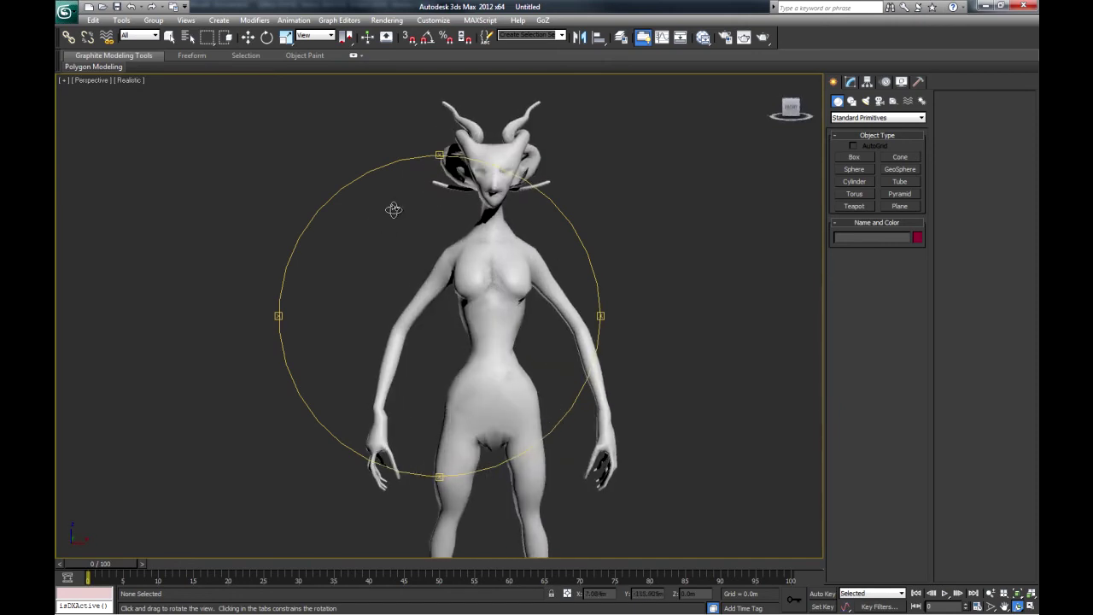
Apply hard shading to the creature's polygons and turn on the edged faces display.
click(850, 85)
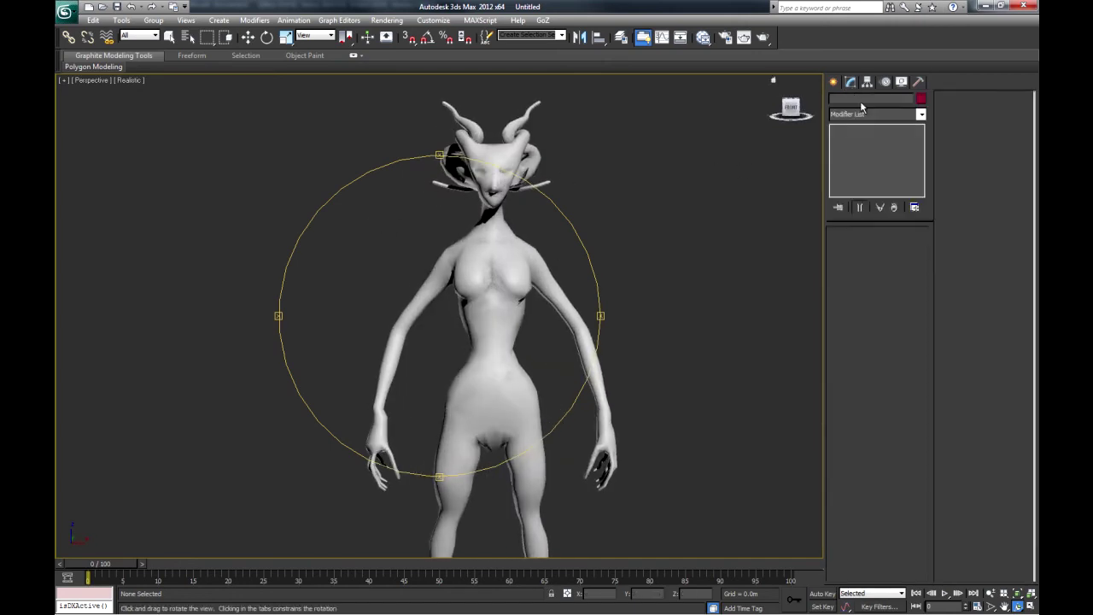
right_click(640, 297)
drag(640, 294, 540, 334)
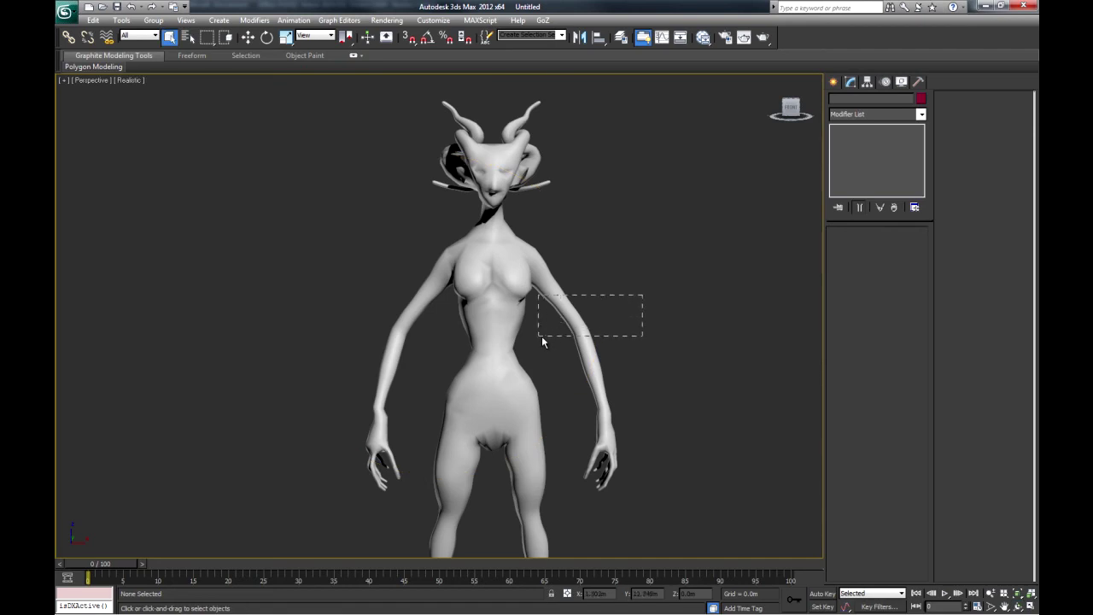
key(j)
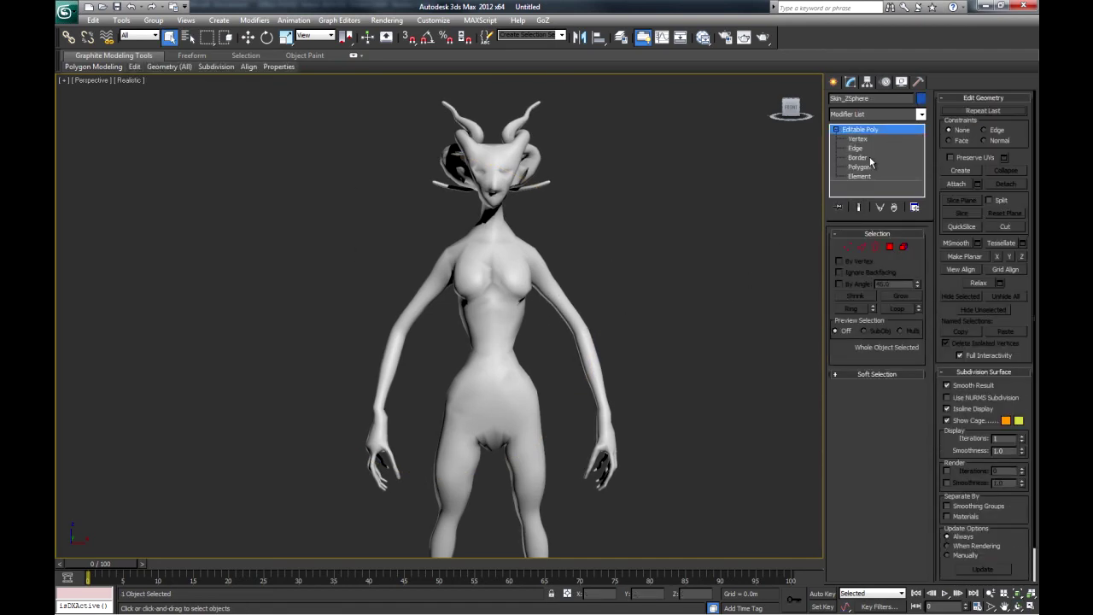
click(864, 166)
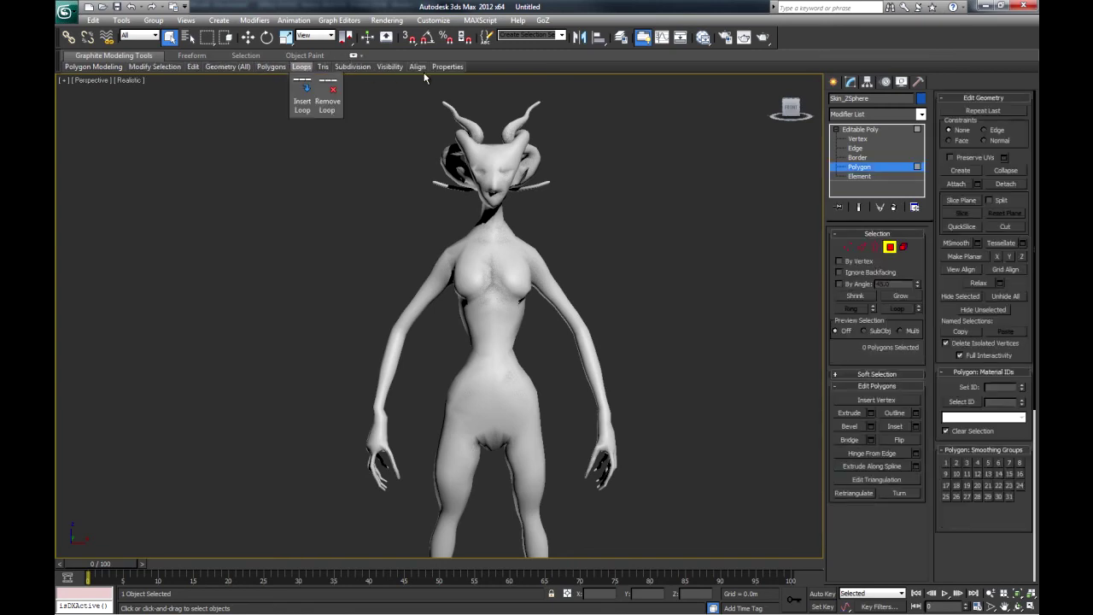
mouse_move(451, 66)
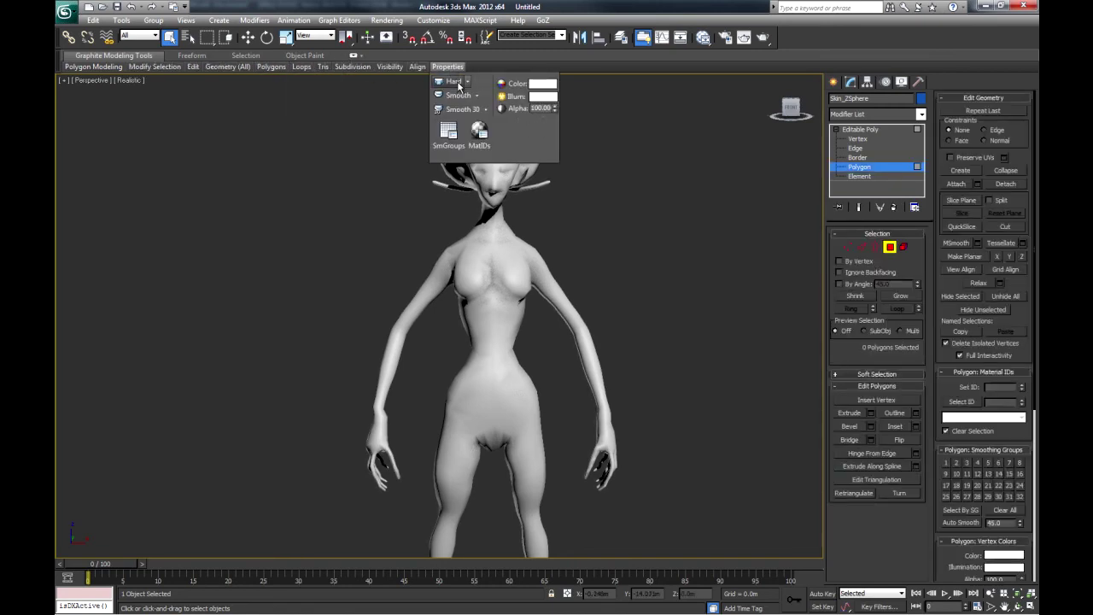
click(455, 82)
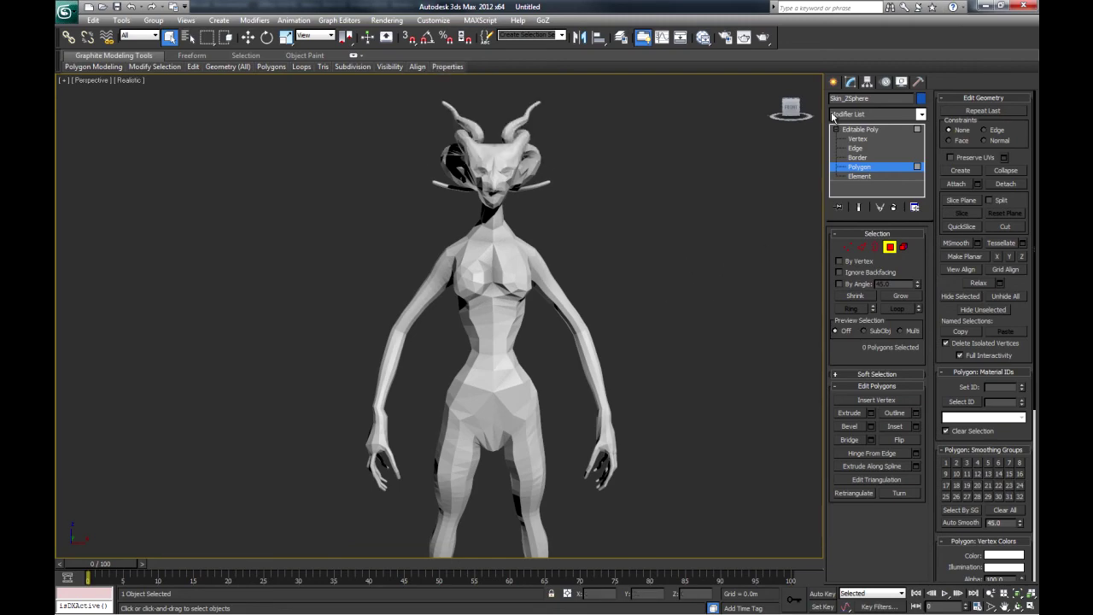
key(F4)
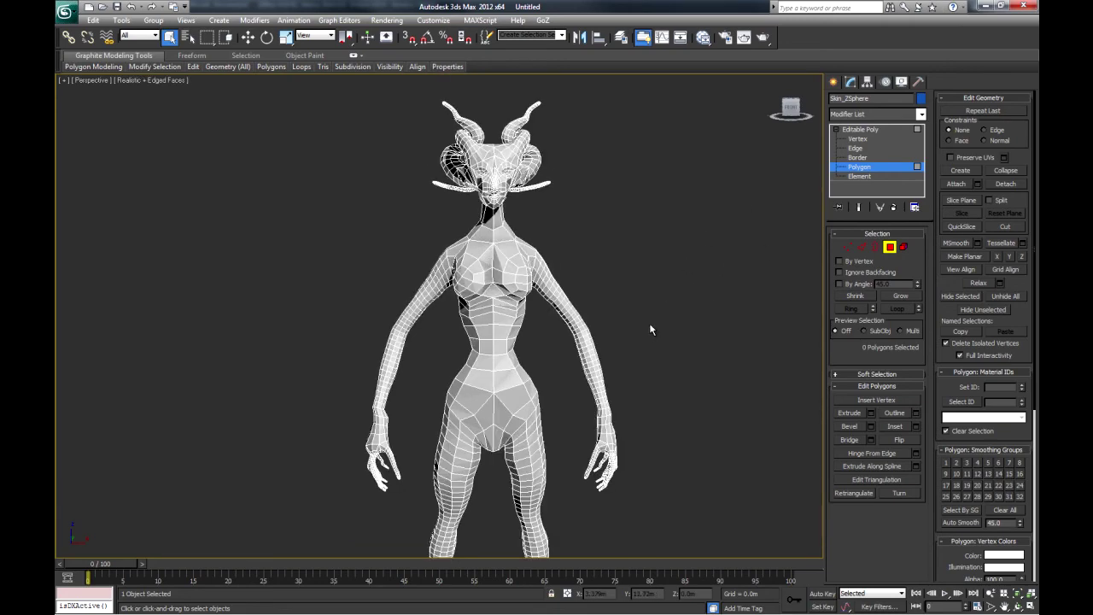
Connect the two centre-line vertices at the base of the chest with an edge.
middle_drag(612, 327, 542, 317)
scroll(584, 349, up, 8)
scroll(398, 435, down, 9)
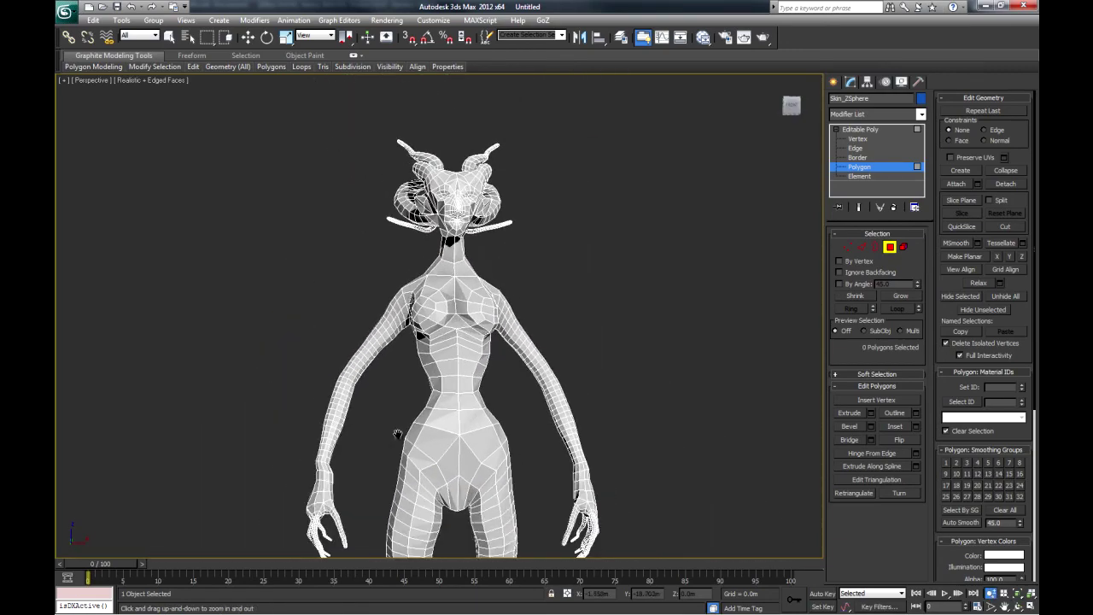
alt+middle_drag(488, 385, 481, 275)
middle_drag(482, 275, 519, 319)
scroll(509, 328, down, 3)
scroll(519, 320, up, 3)
scroll(512, 321, up, 2)
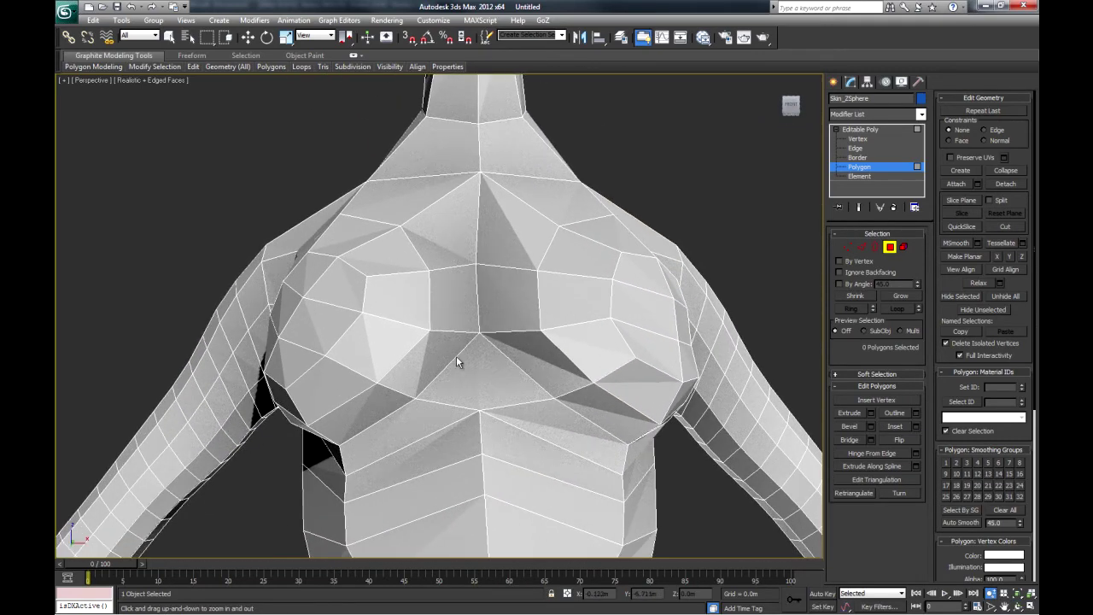
click(858, 138)
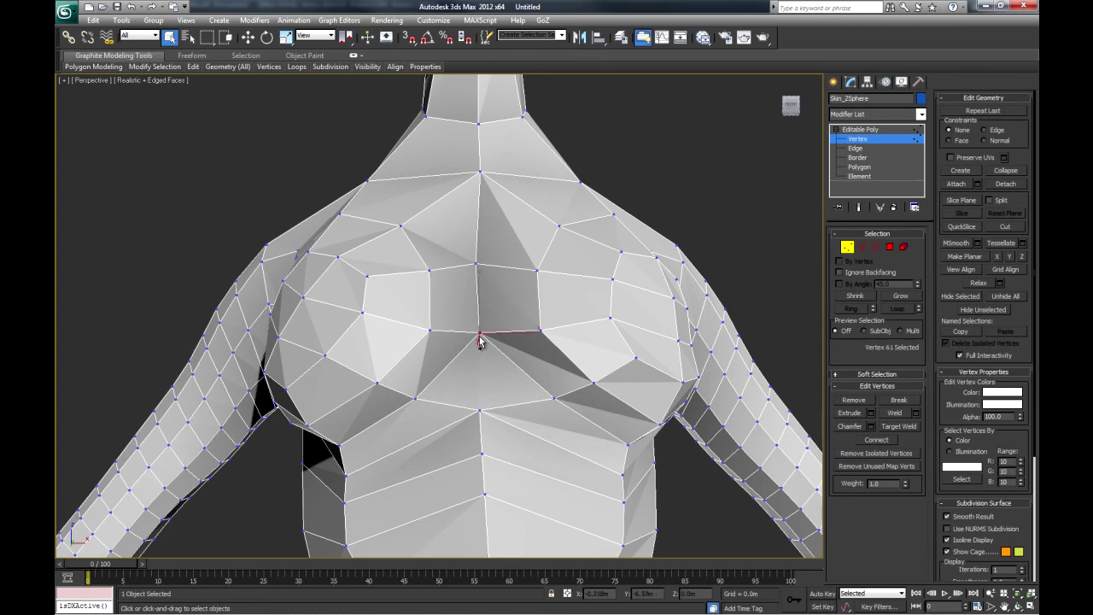
right_click(537, 374)
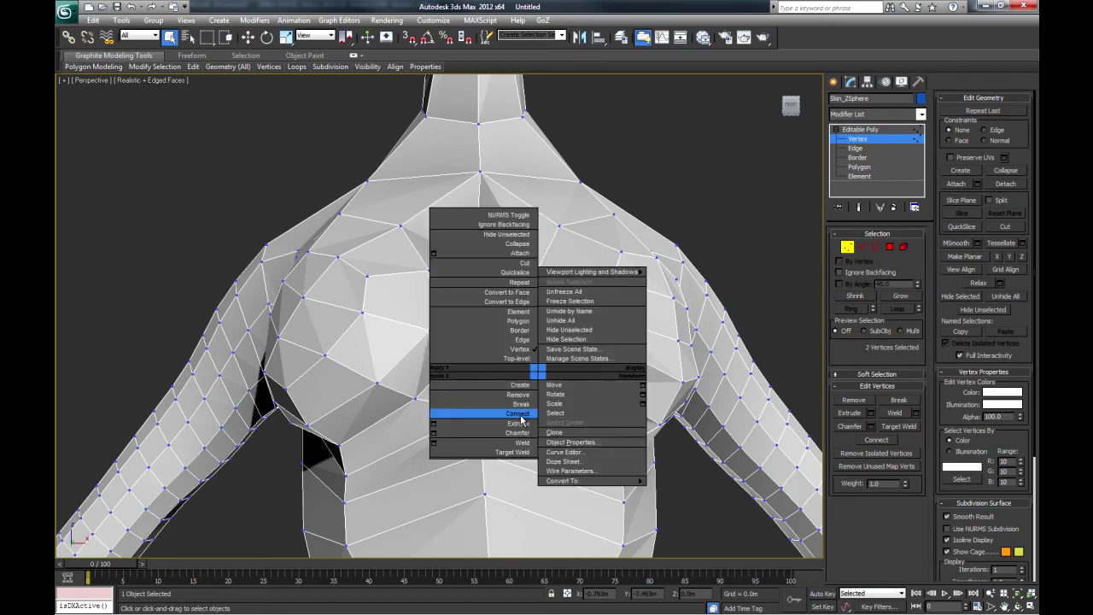
click(519, 414)
Connect the unlinked centre-line vertices down the front of the nose.
alt+middle_drag(544, 286, 531, 392)
scroll(535, 303, down, 2)
middle_drag(527, 332, 502, 447)
scroll(522, 319, up, 1)
middle_drag(512, 405, 595, 306)
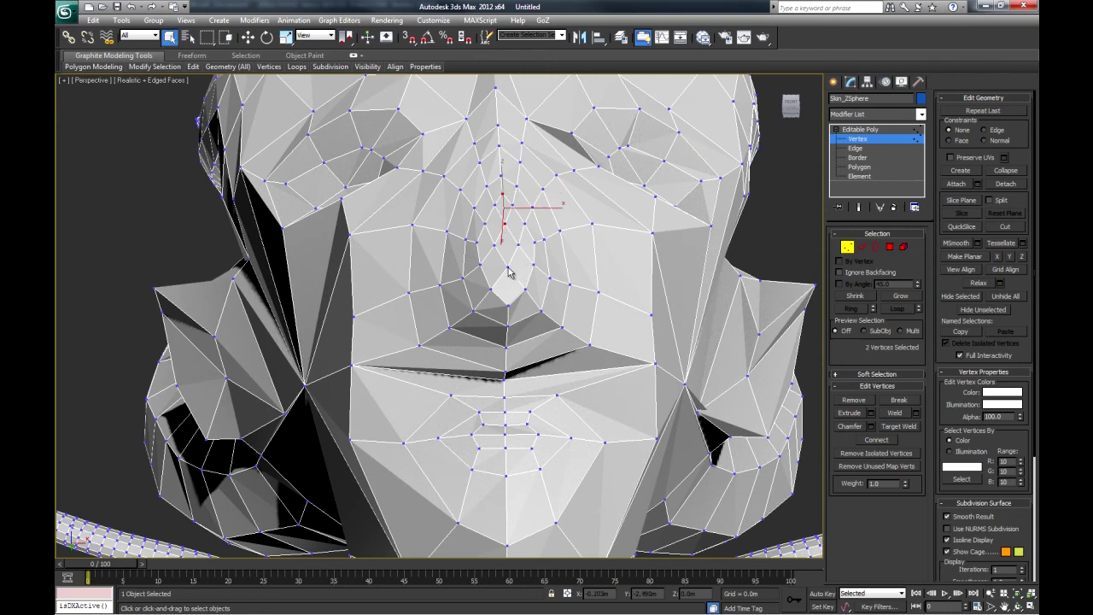
right_click(588, 274)
click(584, 297)
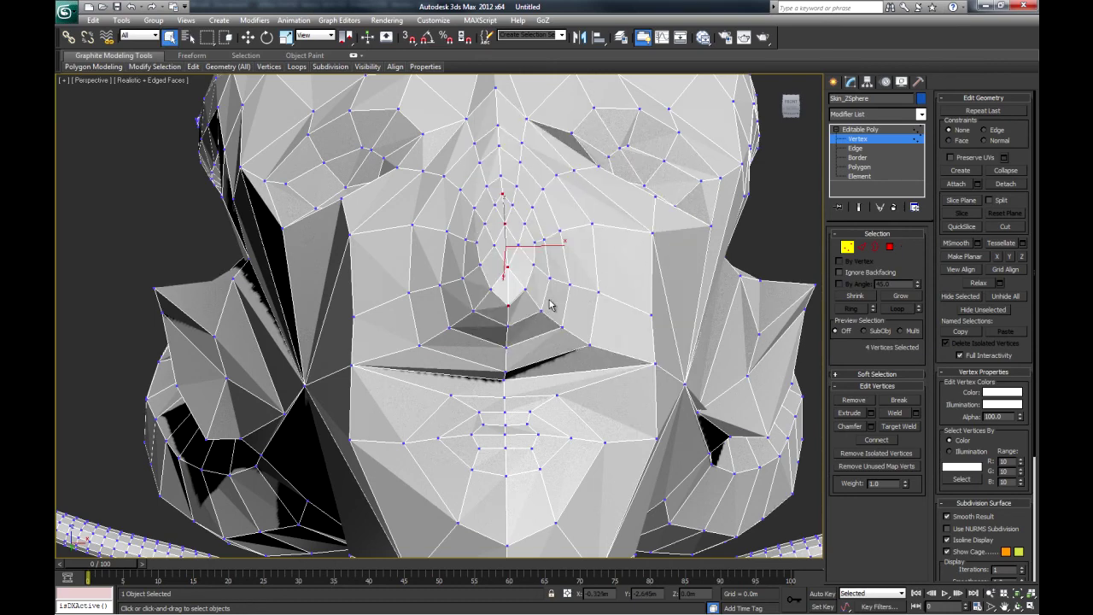
Connect the centre-line forehead vertex to the vertex at the top of the nose bridge.
ctrl+alt+middle_drag(547, 302, 531, 348)
alt+middle_drag(512, 248, 510, 369)
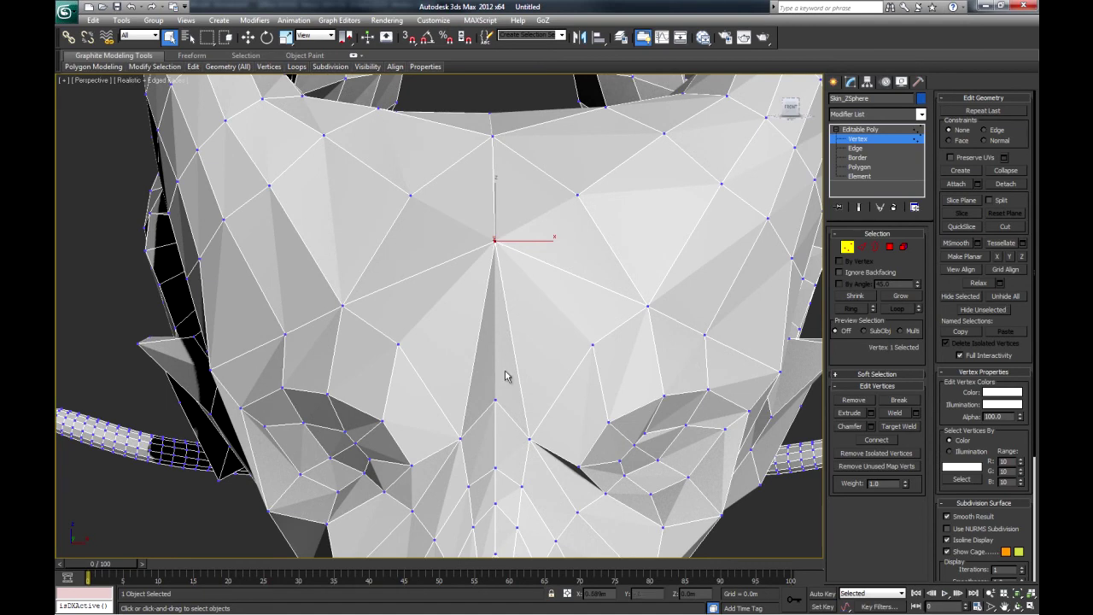
right_click(570, 317)
click(555, 349)
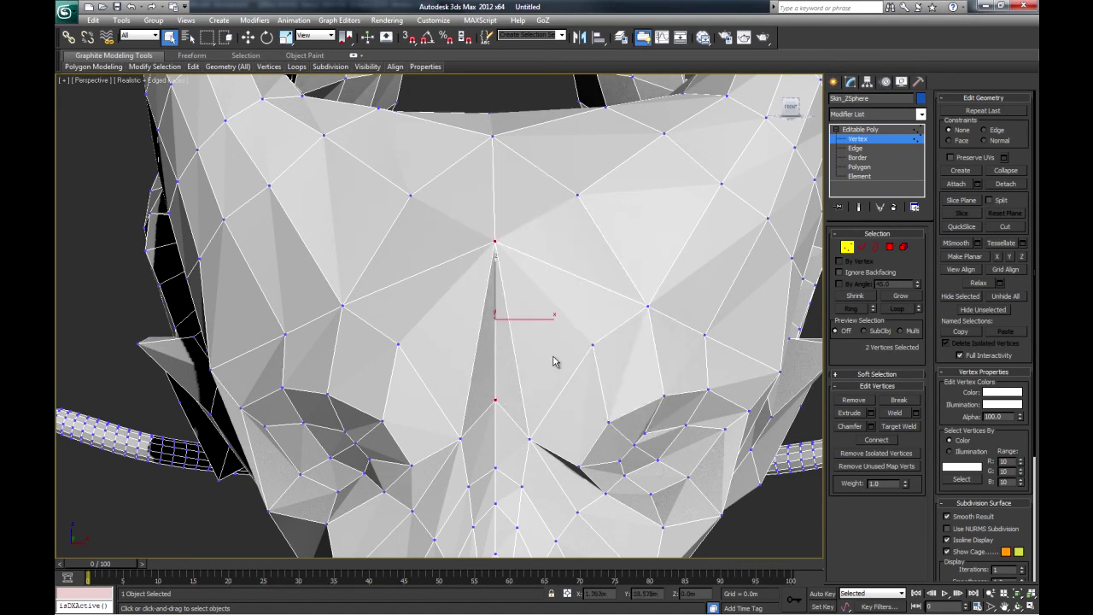
Connect the three centre-line vertices on the back of the head between the horns.
middle_drag(507, 256, 556, 258)
scroll(537, 327, up, 4)
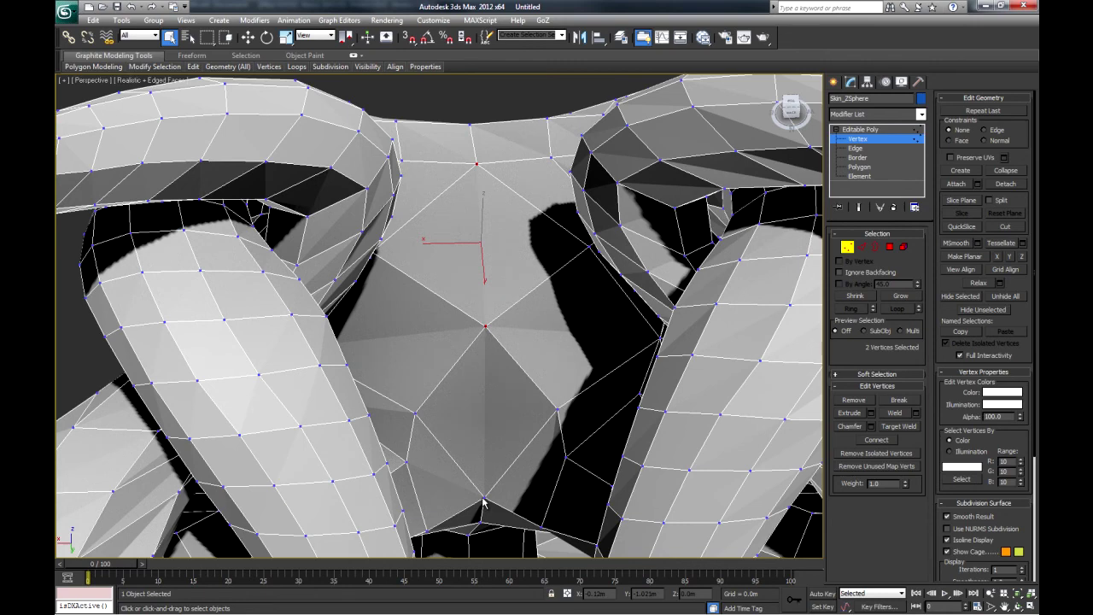
right_click(537, 414)
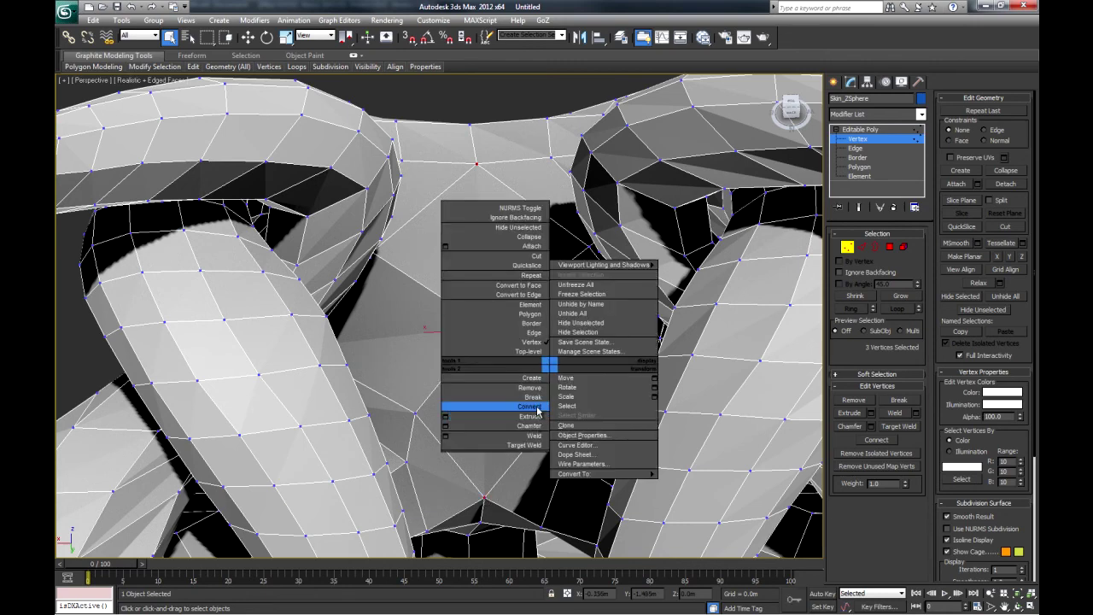
click(537, 409)
Select all polygons of the creature's negative-X half in the front view.
ctrl+alt+middle_drag(549, 411, 615, 349)
click(869, 166)
scroll(506, 352, down, 5)
key(f)
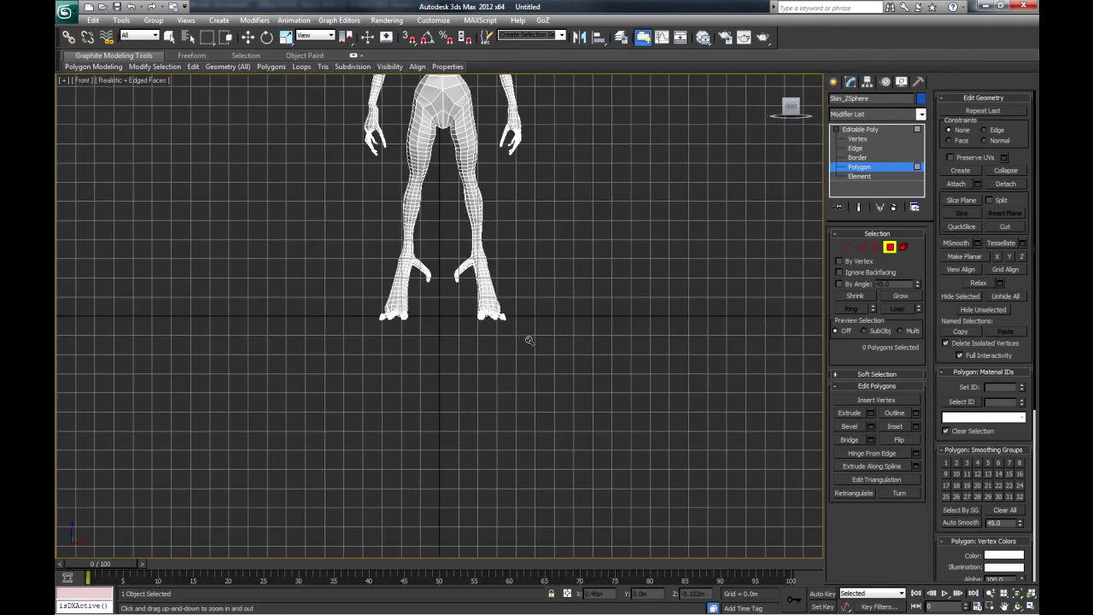
middle_drag(557, 293, 576, 427)
scroll(610, 358, down, 2)
middle_drag(594, 344, 589, 376)
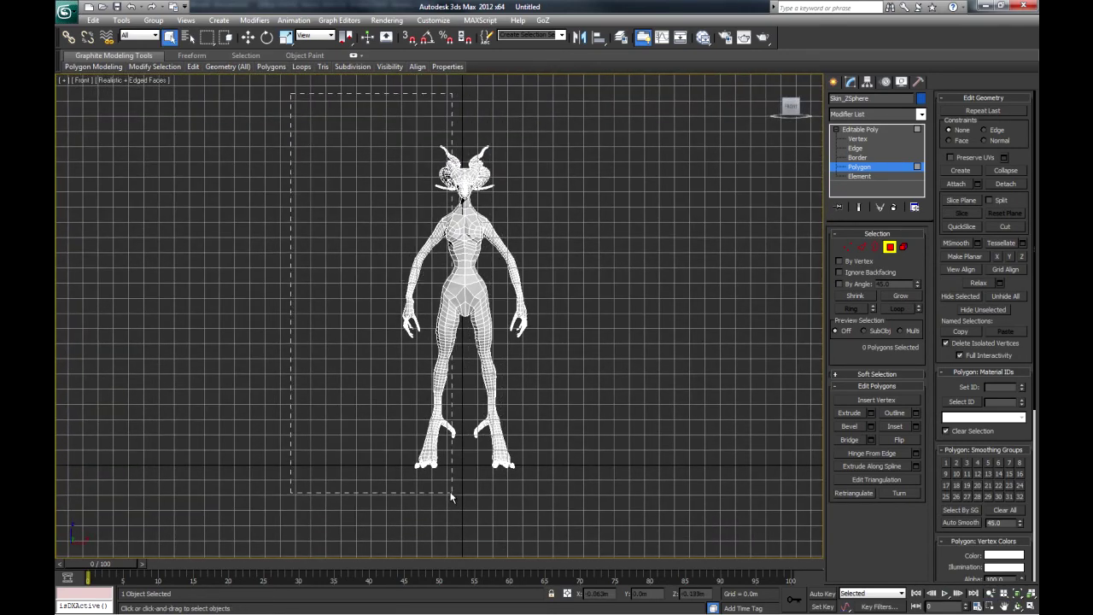
drag(463, 501, 464, 502)
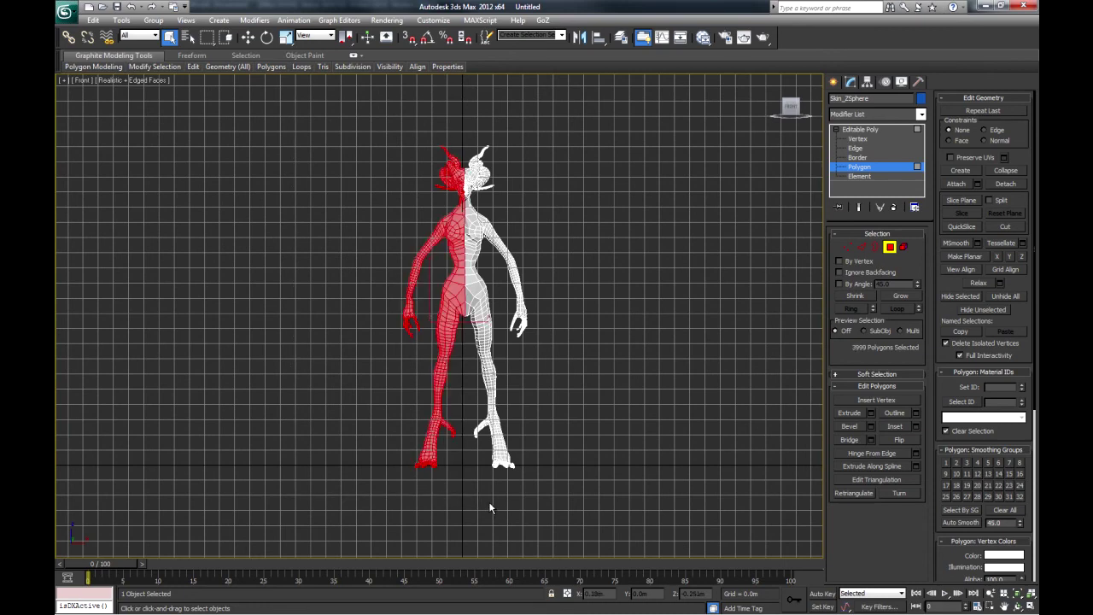
Add the missed polygons beside the nose and mouth centre line to the half-body selection.
middle_drag(560, 224, 561, 368)
ctrl+alt+middle_drag(561, 369, 447, 123)
ctrl+alt+middle_drag(410, 318, 531, 321)
drag(532, 321, 580, 293)
middle_drag(581, 293, 591, 366)
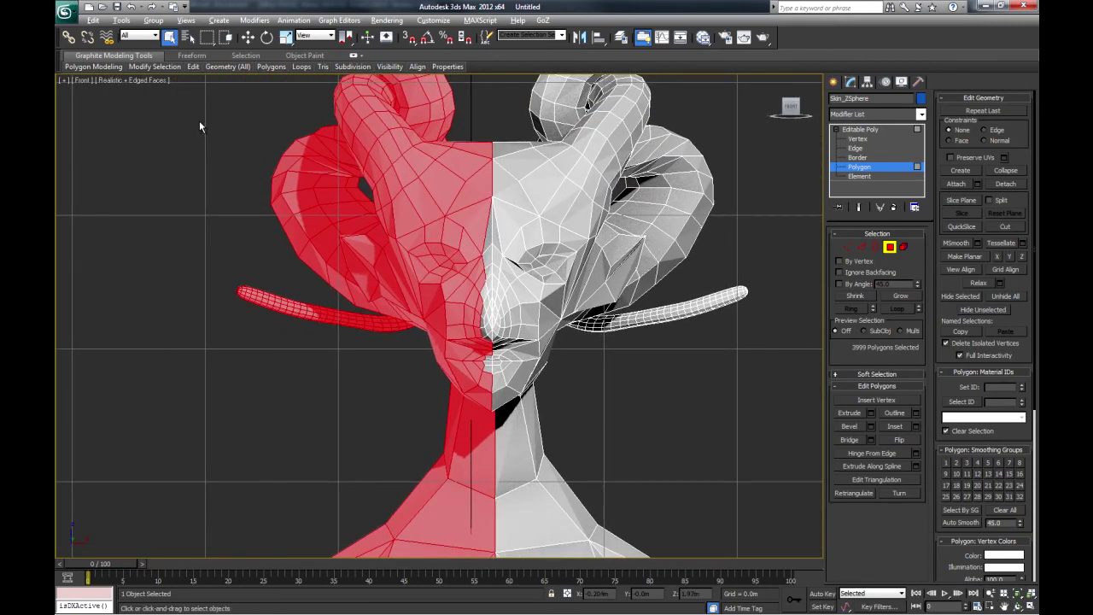
drag(189, 110, 354, 244)
ctrl+drag(486, 408, 485, 409)
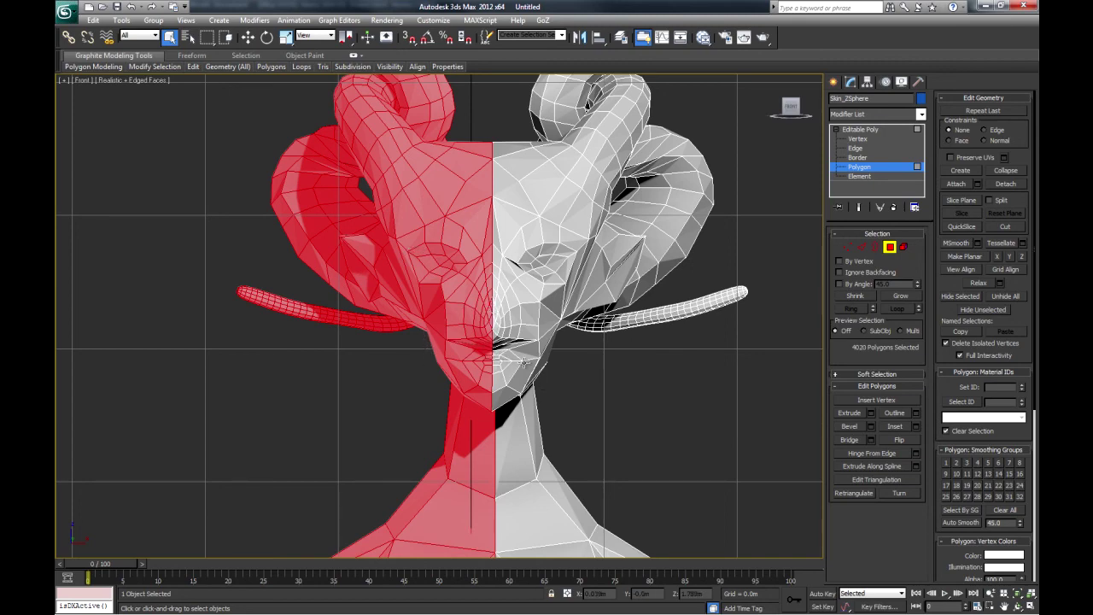
Delete the selected half of the creature and check the remaining half along its cut edge.
key(ctrl+r)
drag(552, 401, 525, 343)
alt+middle_drag(525, 343, 733, 343)
scroll(549, 395, down, 4)
drag(549, 395, 480, 417)
alt+middle_drag(480, 417, 480, 445)
middle_drag(481, 445, 527, 190)
mouse_move(519, 431)
middle_down()
mouse_move(536, 324)
mouse_move(493, 356)
mouse_move(398, 349)
middle_up()
mouse_move(542, 374)
alt+middle_down()
mouse_move(462, 375)
mouse_move(452, 390)
mouse_move(535, 432)
mouse_move(525, 313)
mouse_move(264, 458)
alt+middle_up()
ctrl+alt+middle_drag(460, 341, 368, 397)
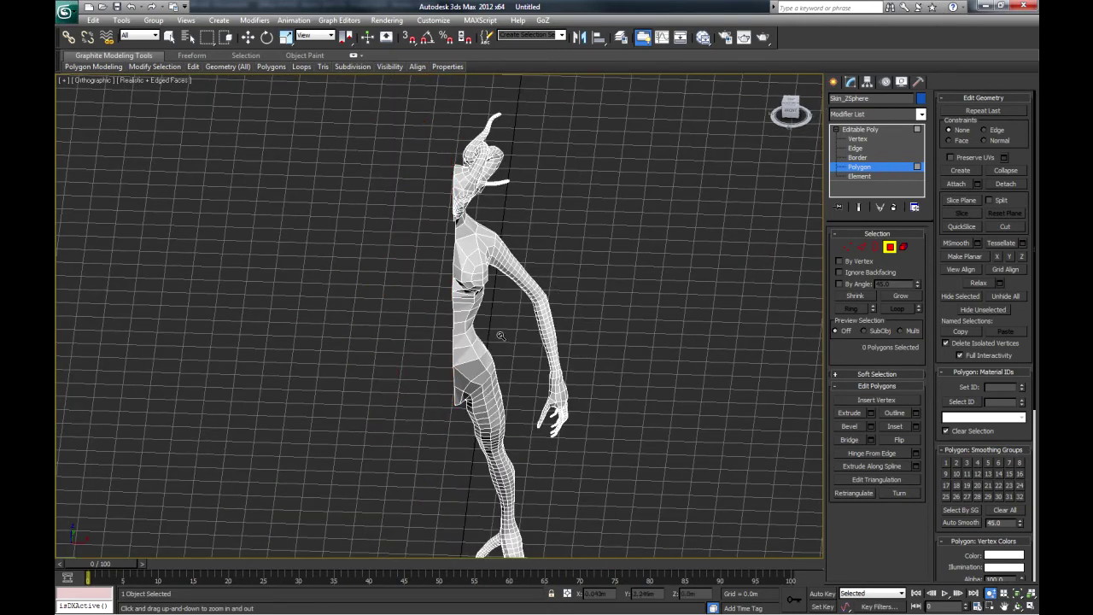
alt+middle_drag(462, 400, 528, 385)
Show the whole half body in the front view and return from polygon level to the whole object.
key(f)
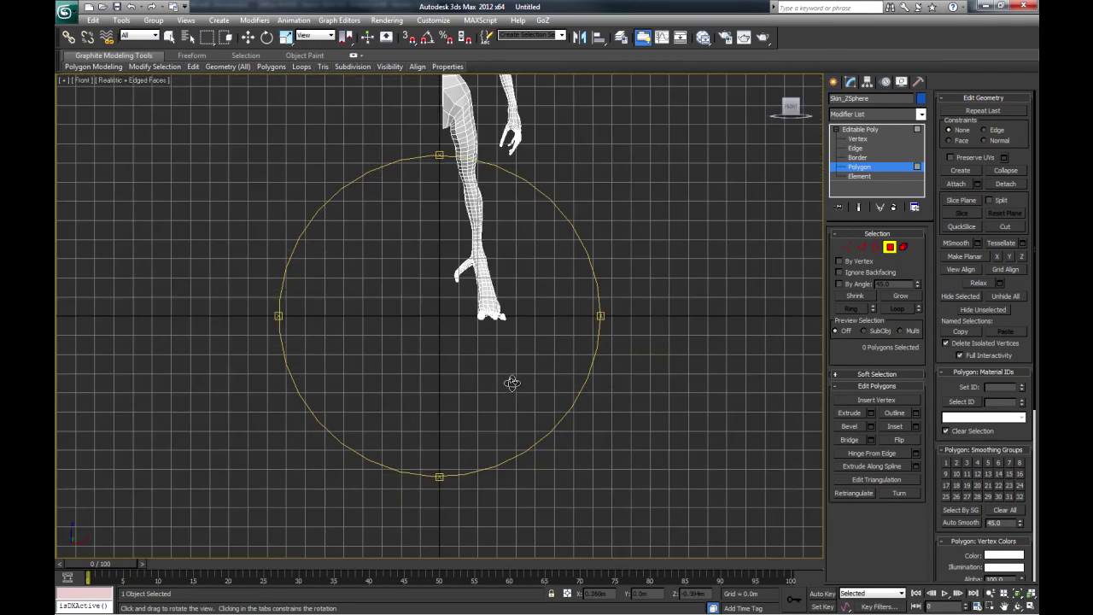
middle_drag(451, 174, 520, 450)
middle_drag(516, 381, 530, 256)
ctrl+alt+middle_drag(535, 334, 575, 357)
key(w)
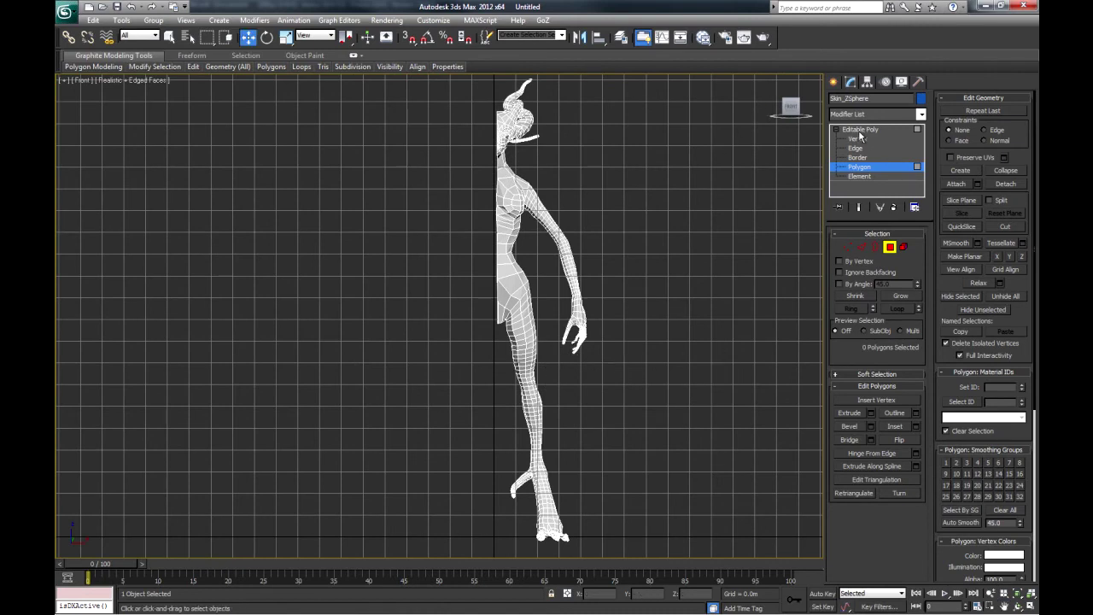
click(856, 129)
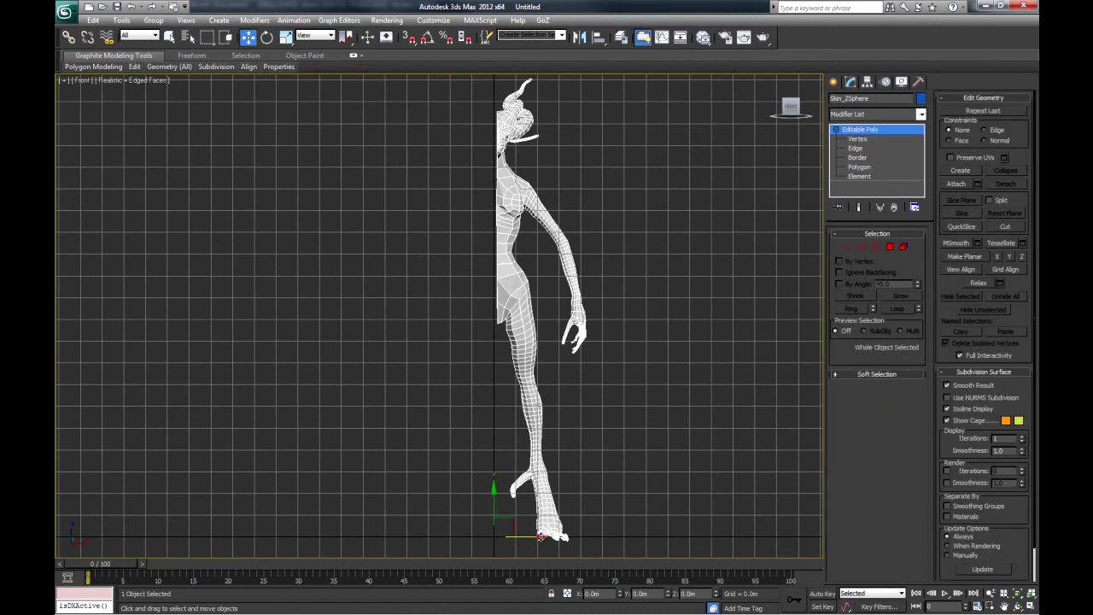
Shift the half body to an absolute world X of -0.015 m so the head's cut edge meets the centre line.
key(ctrl+p)
middle_drag(459, 163, 417, 374)
middle_drag(461, 432, 459, 379)
ctrl+alt+middle_drag(504, 345, 715, 205)
middle_drag(600, 271, 586, 322)
ctrl+alt+middle_drag(587, 322, 581, 402)
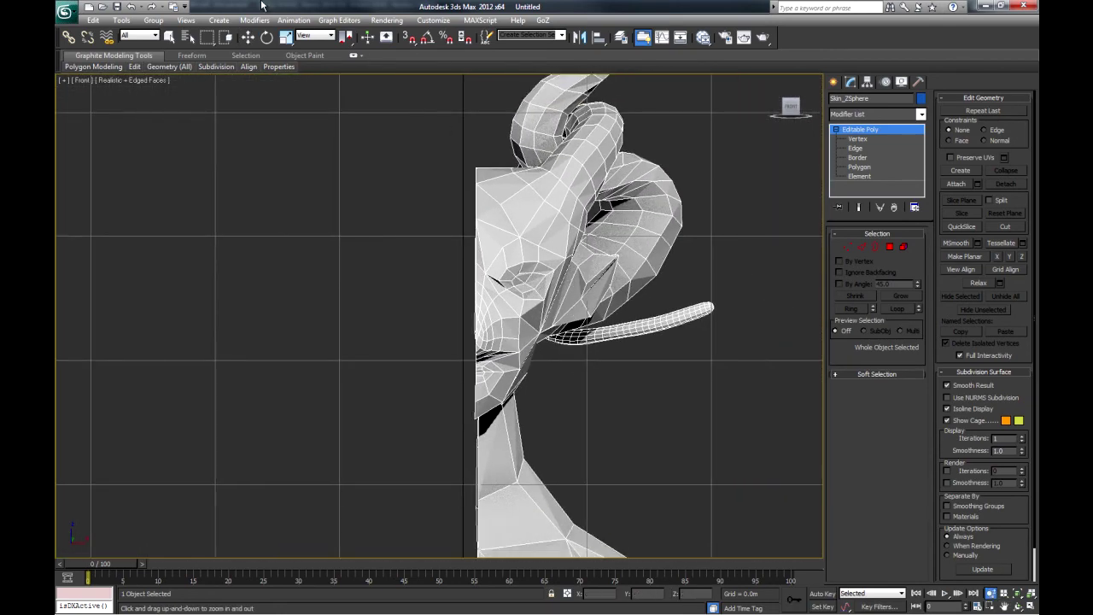
right_click(247, 38)
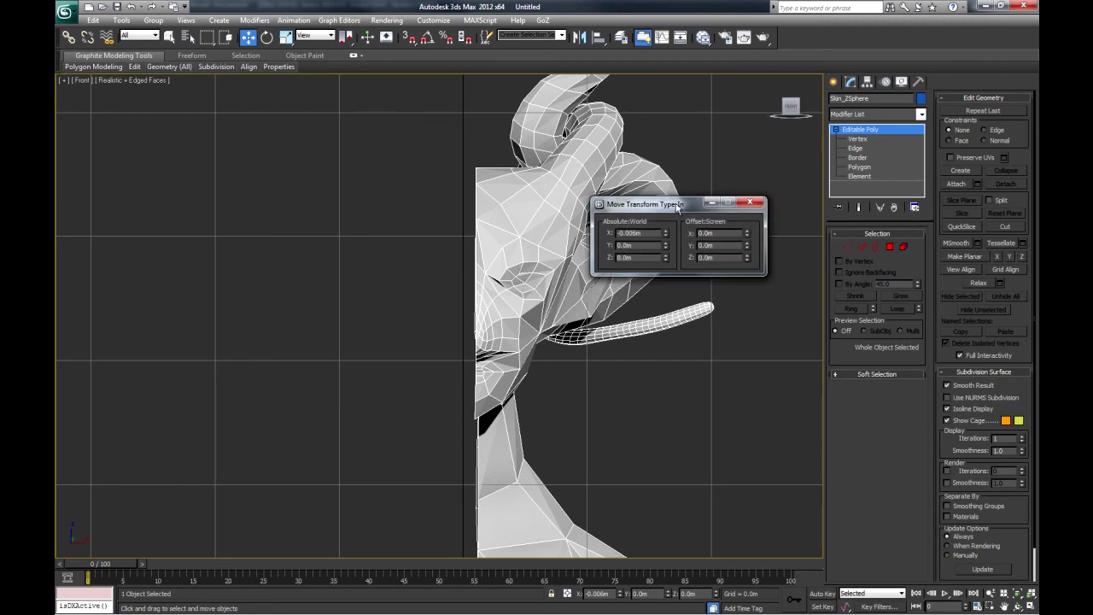
drag(693, 203, 758, 191)
drag(811, 224, 808, 232)
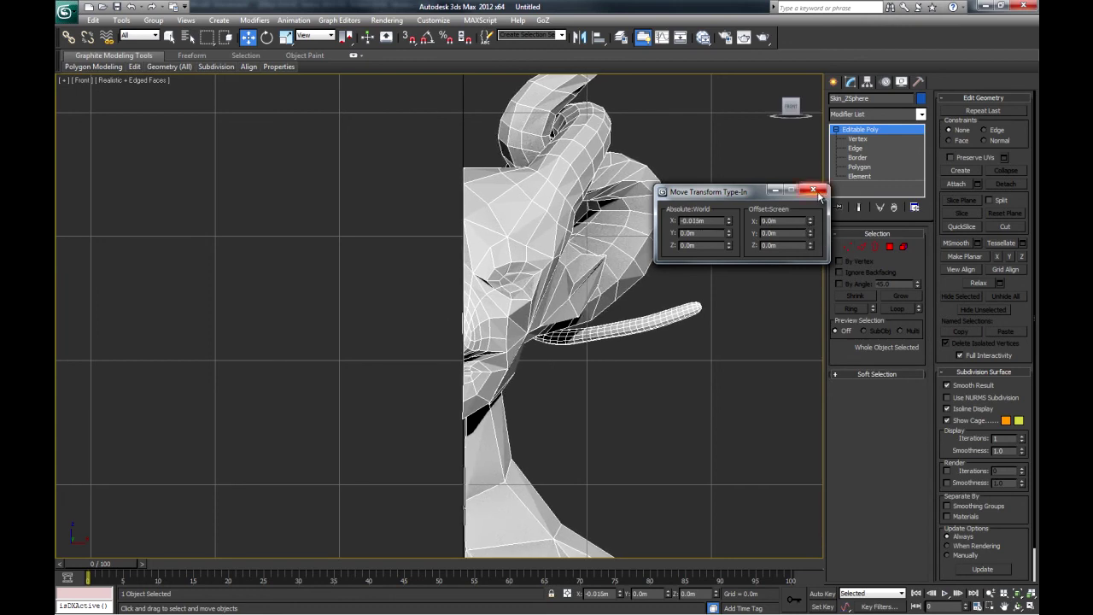
click(815, 192)
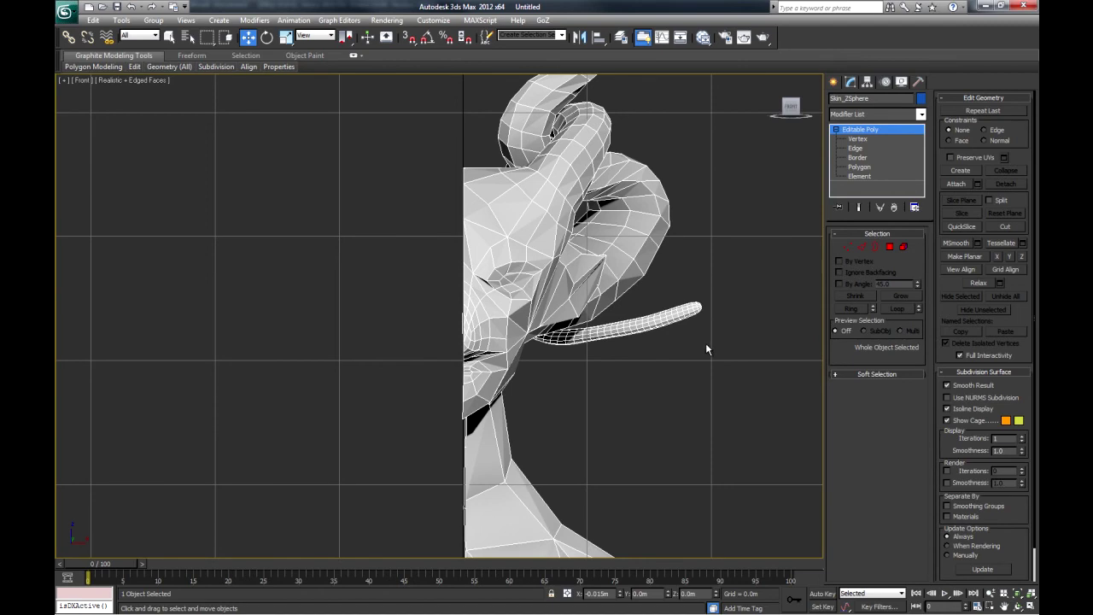
middle_drag(645, 404, 647, 362)
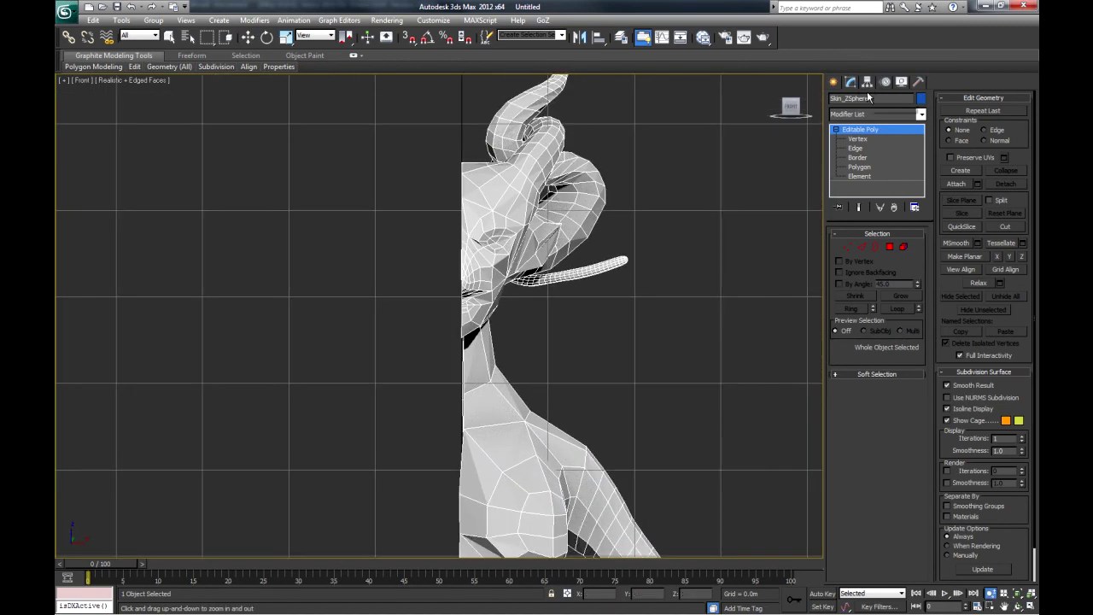
Move only the object's pivot to X 0 and return to the mesh's modifier settings.
click(867, 81)
click(876, 156)
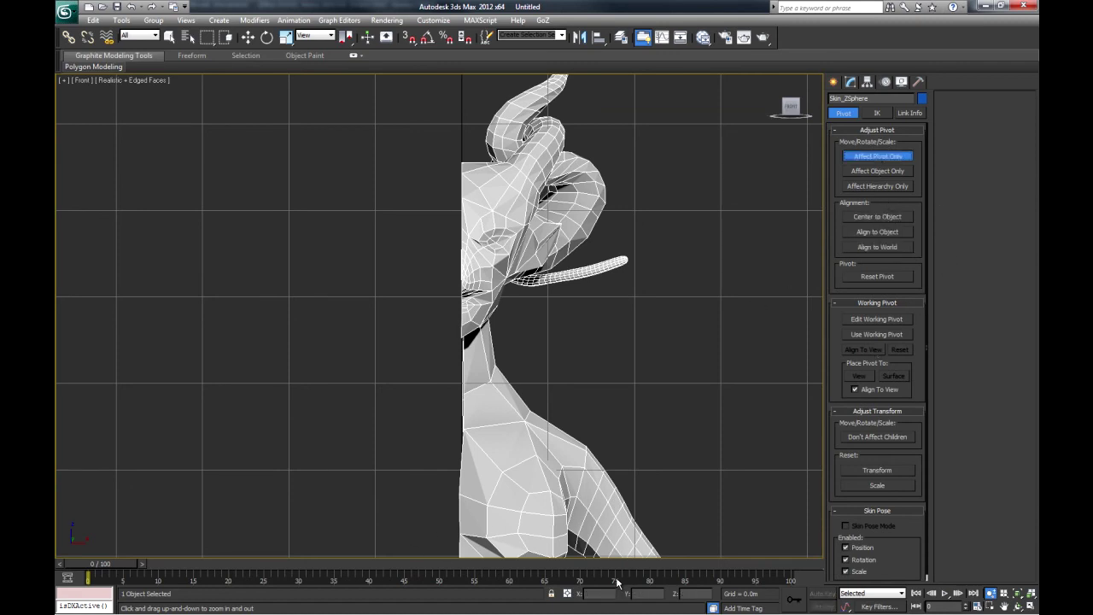
key(w)
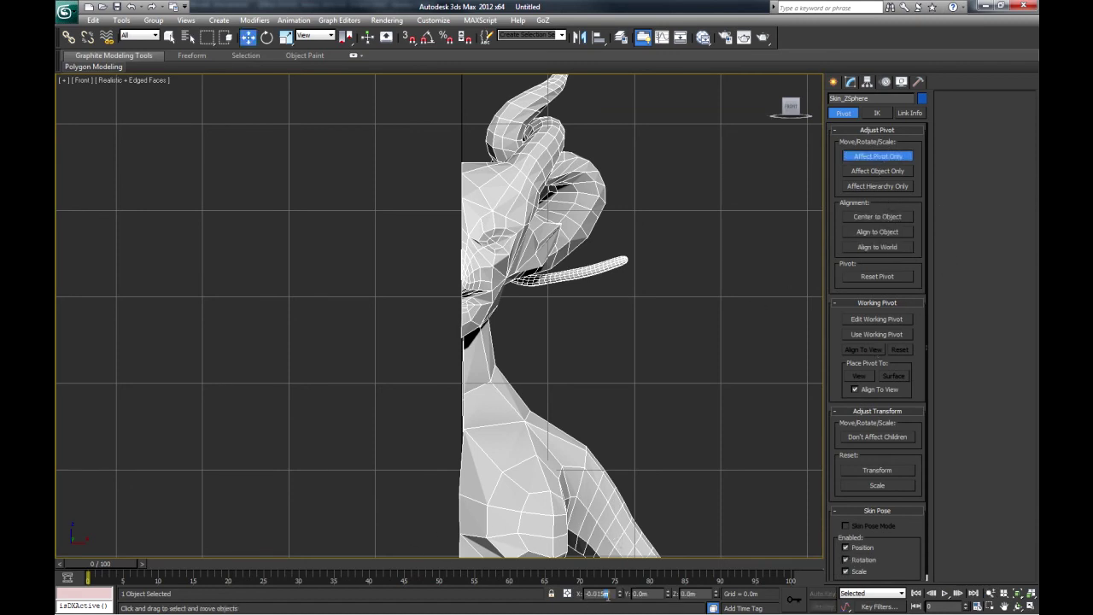
text(0q)
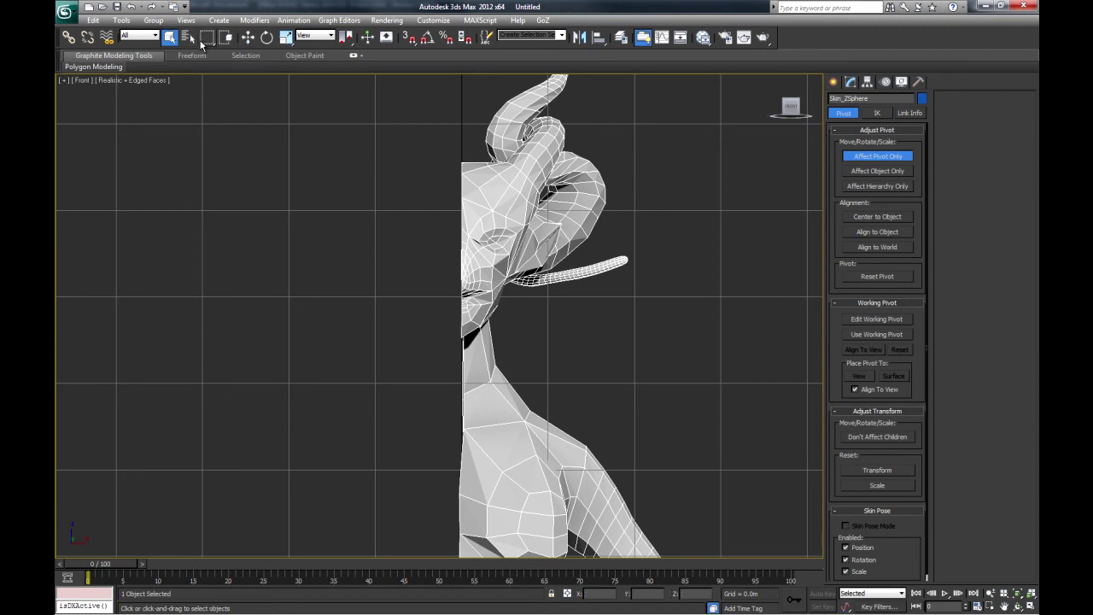
click(850, 81)
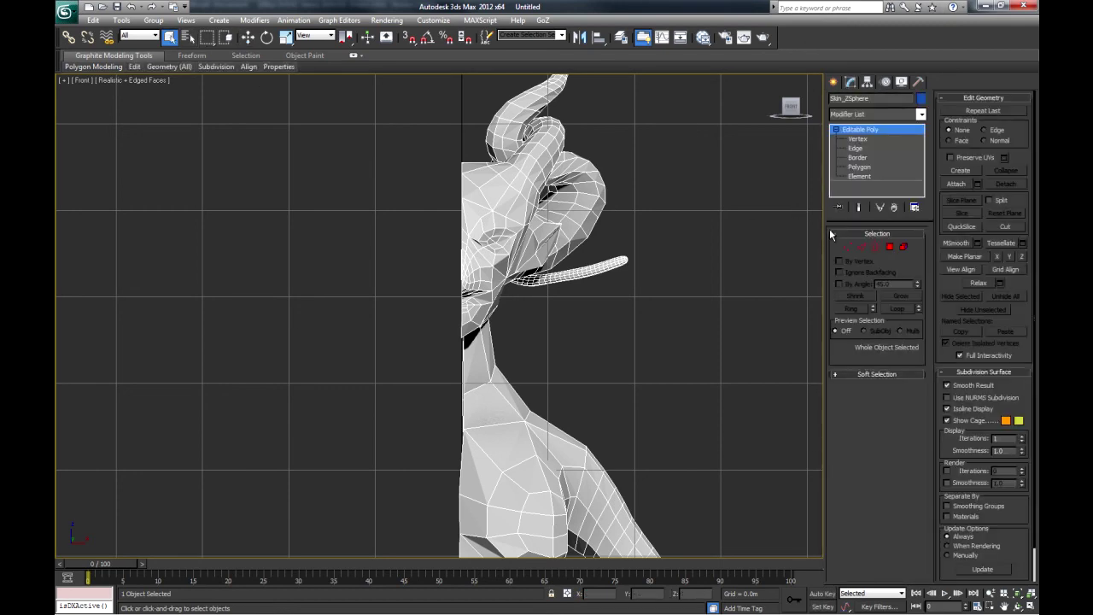
click(868, 81)
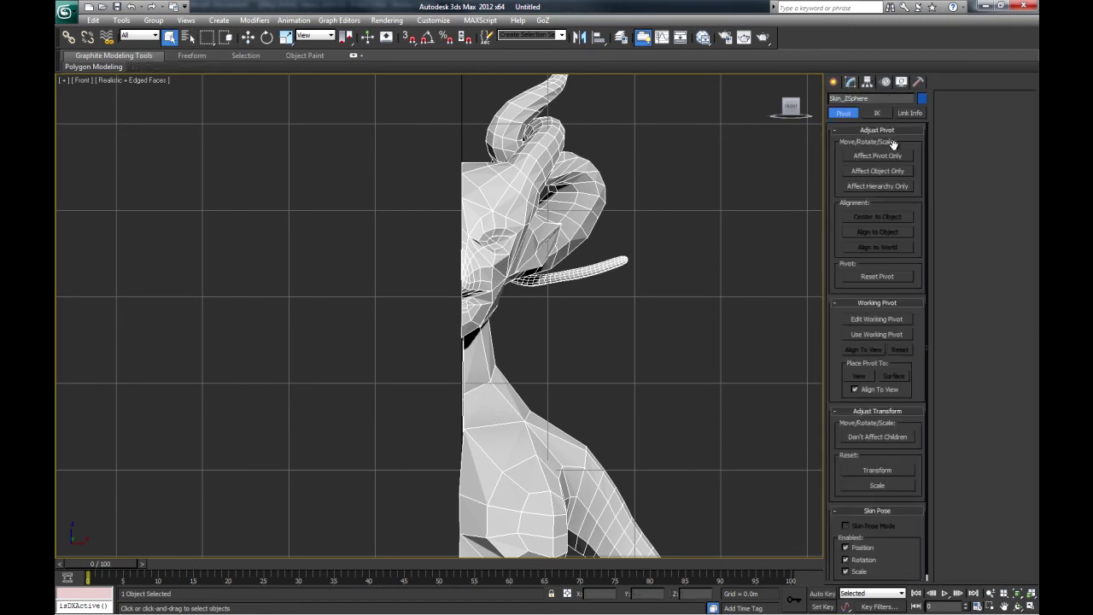
click(850, 82)
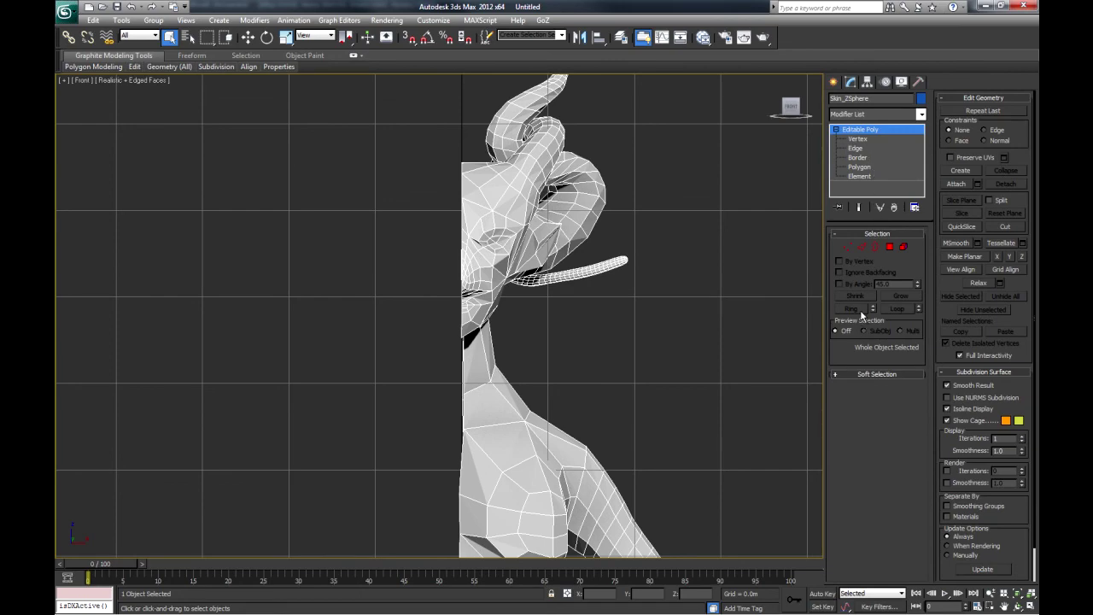
Select all open border edges along the half body's centre cut and check them from an angle.
click(857, 158)
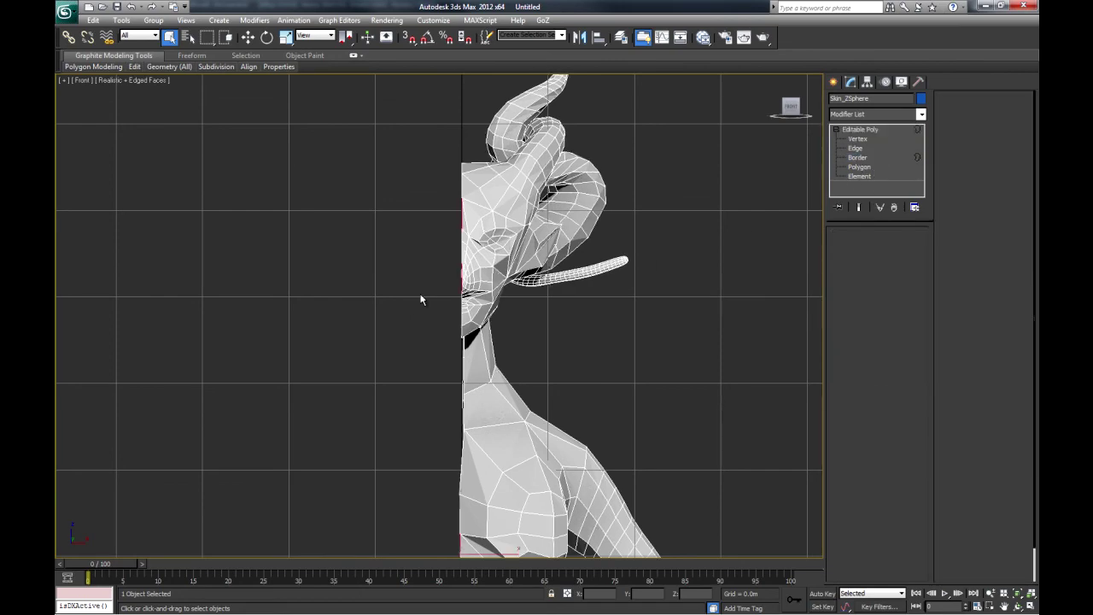
click(462, 224)
key(ctrl+a)
key(ctrl+r)
drag(483, 341, 456, 360)
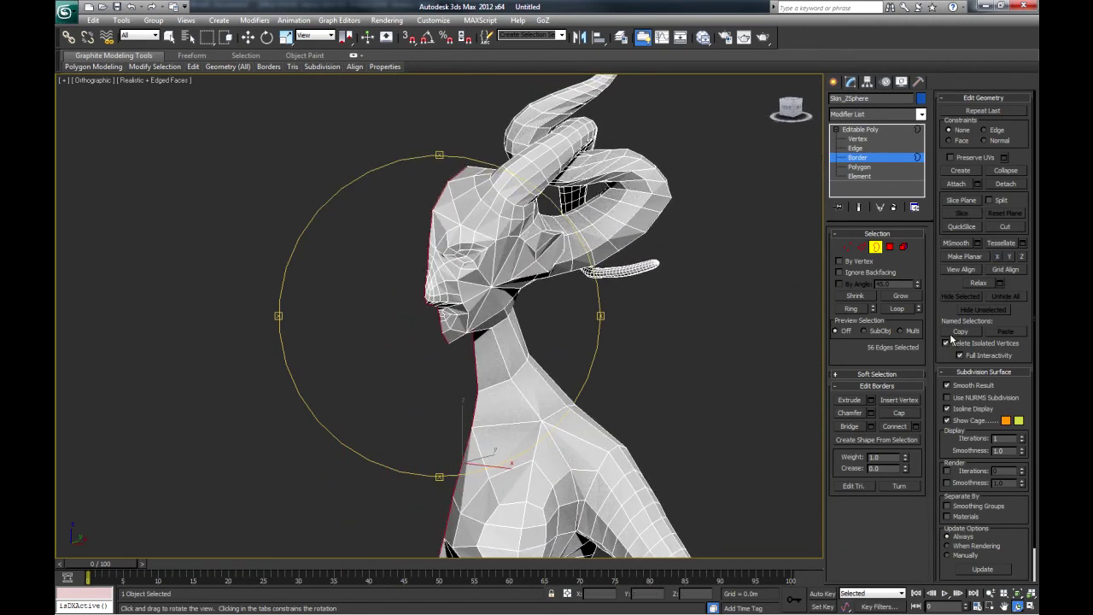
drag(556, 382, 595, 376)
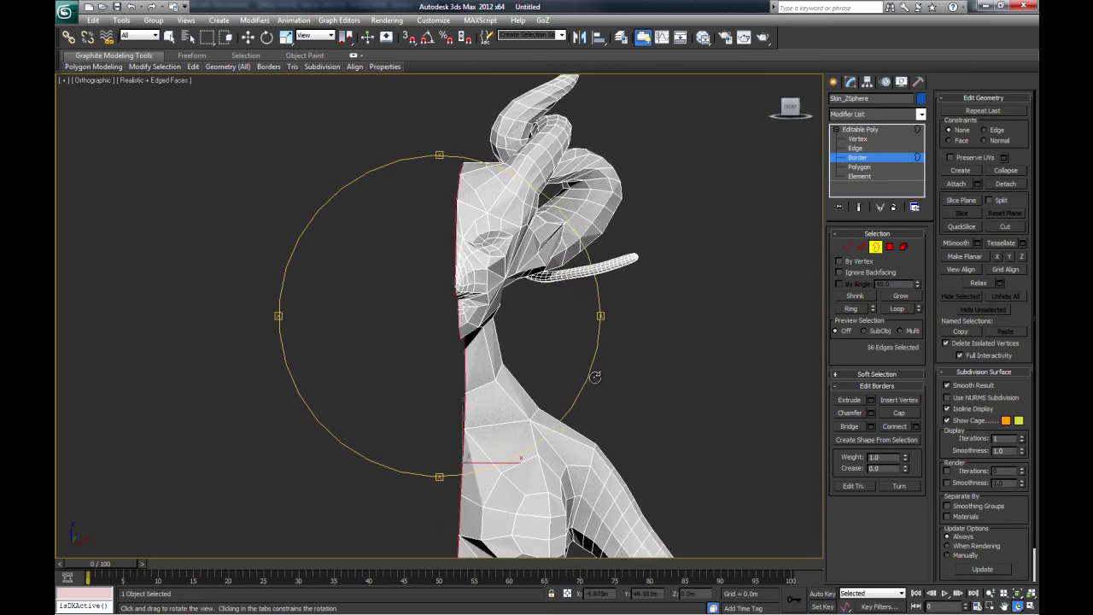
Add a Symmetry modifier with the X mirror axis to the half body and check the centre seam.
click(865, 132)
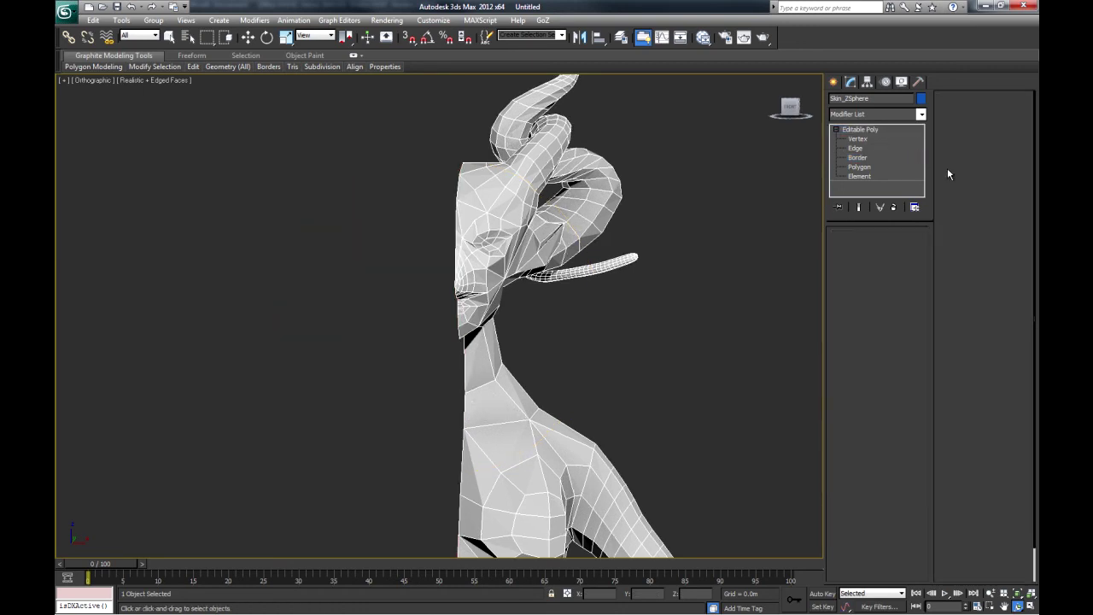
click(921, 115)
scroll(780, 415, down, 15)
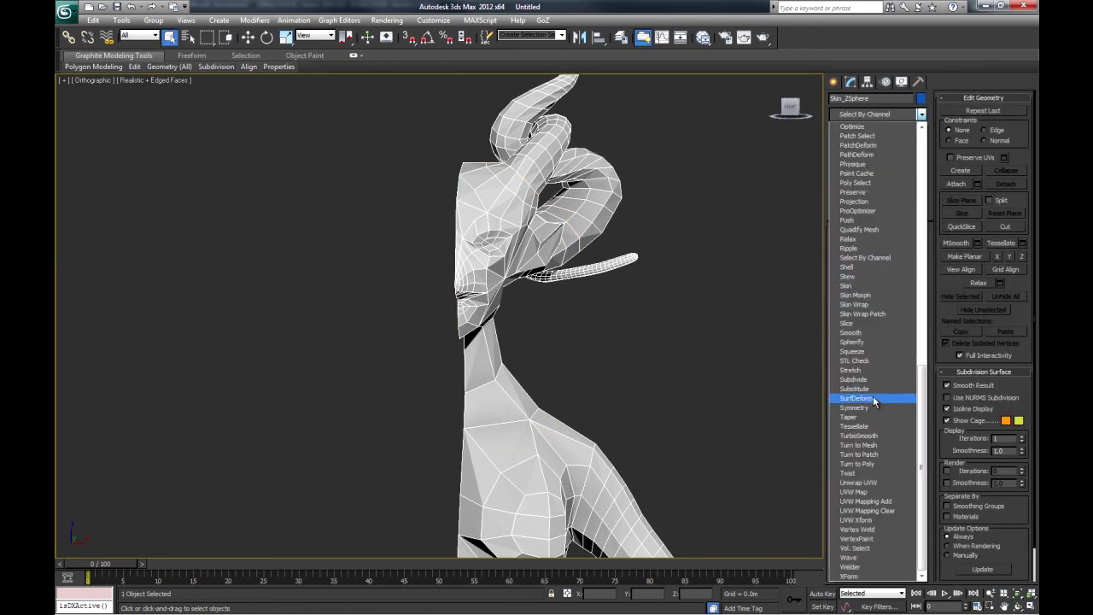
click(863, 409)
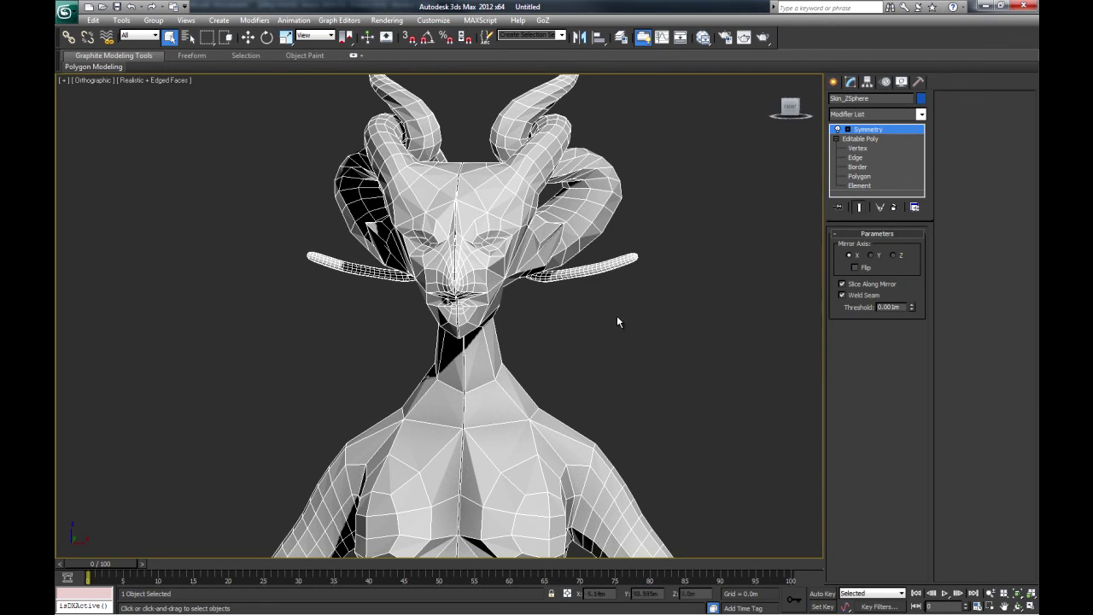
alt+middle_drag(615, 397, 567, 378)
scroll(567, 376, up, 5)
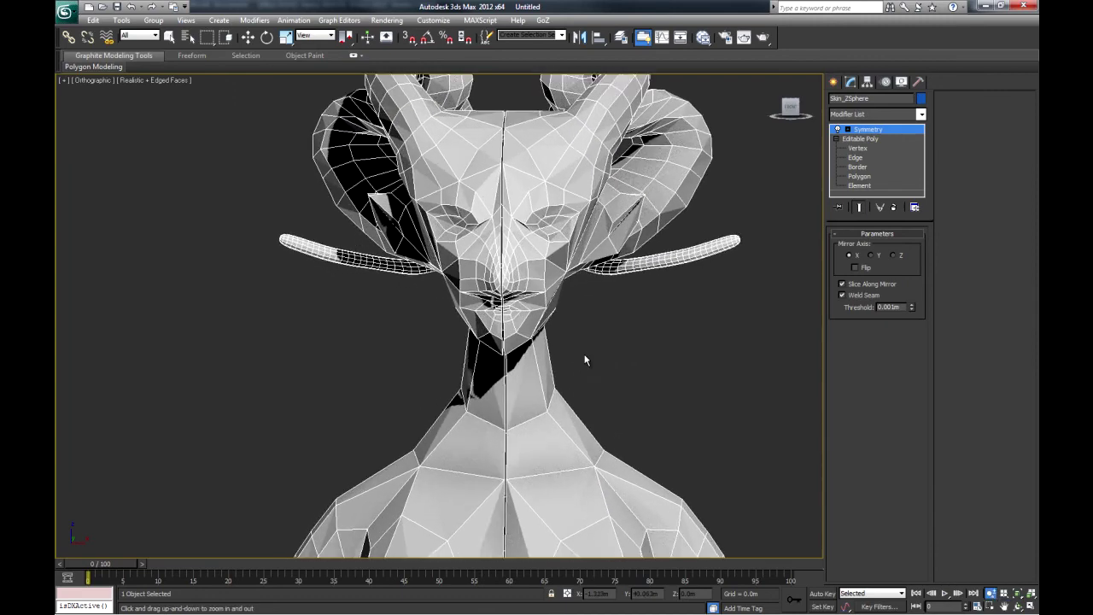
Set the selected centre border's X position to 0 m and display the mirrored end result.
click(858, 166)
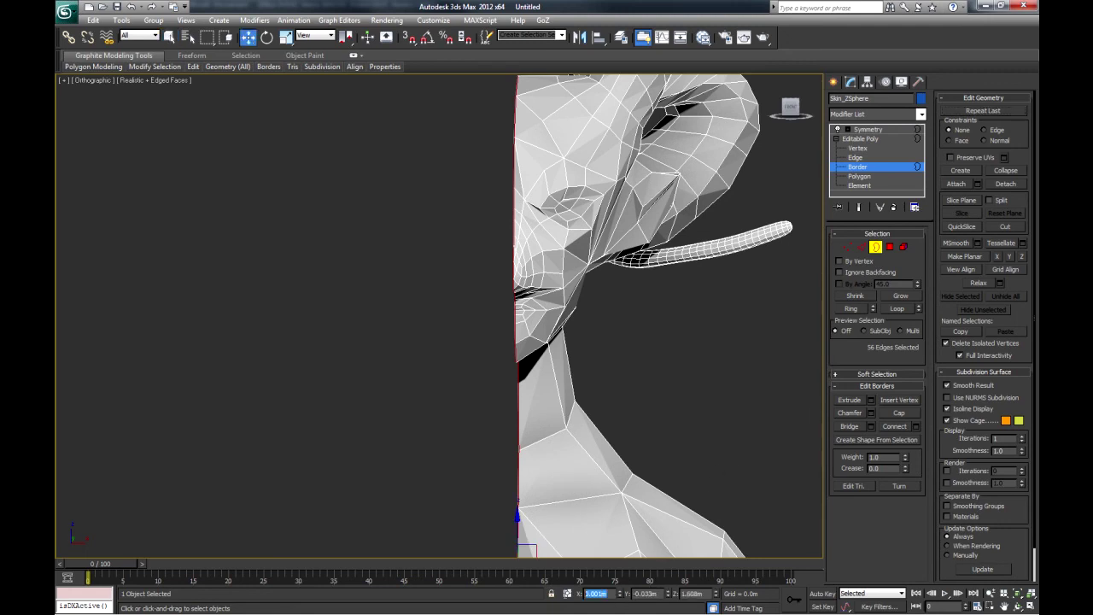
key(Return)
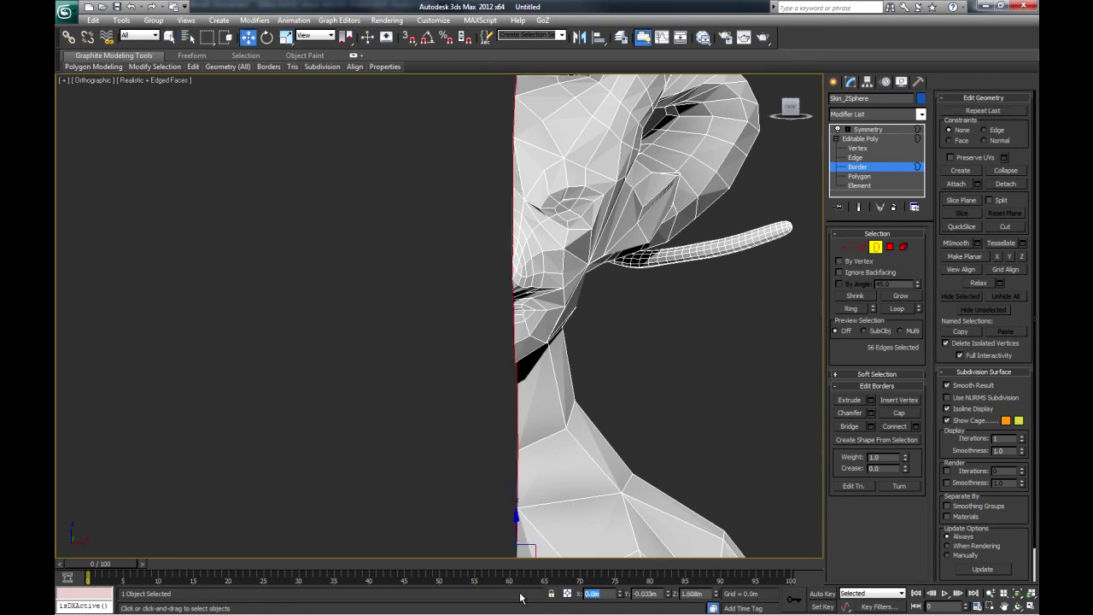
click(859, 140)
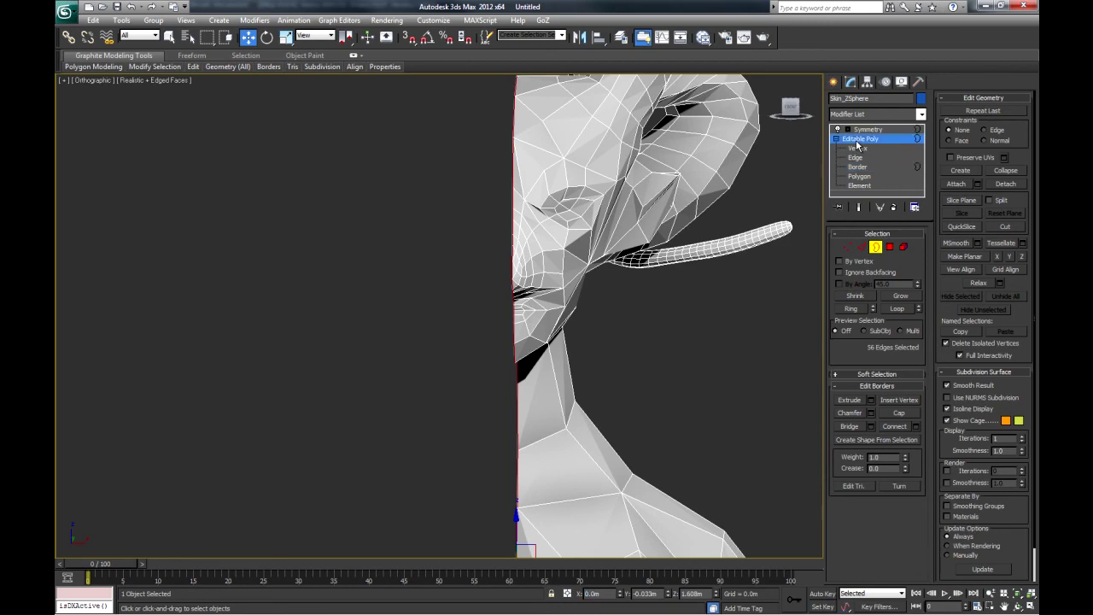
click(859, 207)
Examine the mirrored creature's head, neck and chest along the seam in a perspective view.
ctrl+alt+middle_drag(547, 365, 360, 412)
drag(360, 411, 493, 327)
mouse_move(492, 327)
alt+middle_down()
mouse_move(620, 351)
mouse_move(518, 368)
mouse_move(424, 405)
mouse_move(474, 371)
mouse_move(498, 323)
alt+middle_up()
alt+middle_drag(498, 322, 544, 381)
key(p)
drag(544, 380, 487, 378)
alt+middle_drag(487, 378, 456, 441)
scroll(497, 361, up, 5)
key(ctrl+r)
drag(475, 385, 491, 355)
mouse_move(491, 355)
alt+middle_down()
mouse_move(476, 359)
mouse_move(489, 358)
alt+middle_up()
middle_drag(488, 359, 580, 372)
Connect two edge rings to add one edge loop around the neck and another across the collar area.
key(2)
click(510, 323)
click(855, 309)
right_click(677, 326)
click(661, 369)
click(542, 371)
click(853, 309)
right_click(680, 321)
click(660, 363)
Cut an edge from the inner chest vertex to the centre line and switch off the Symmetry modifier's display.
alt+middle_drag(652, 357, 546, 342)
key(1)
click(1009, 227)
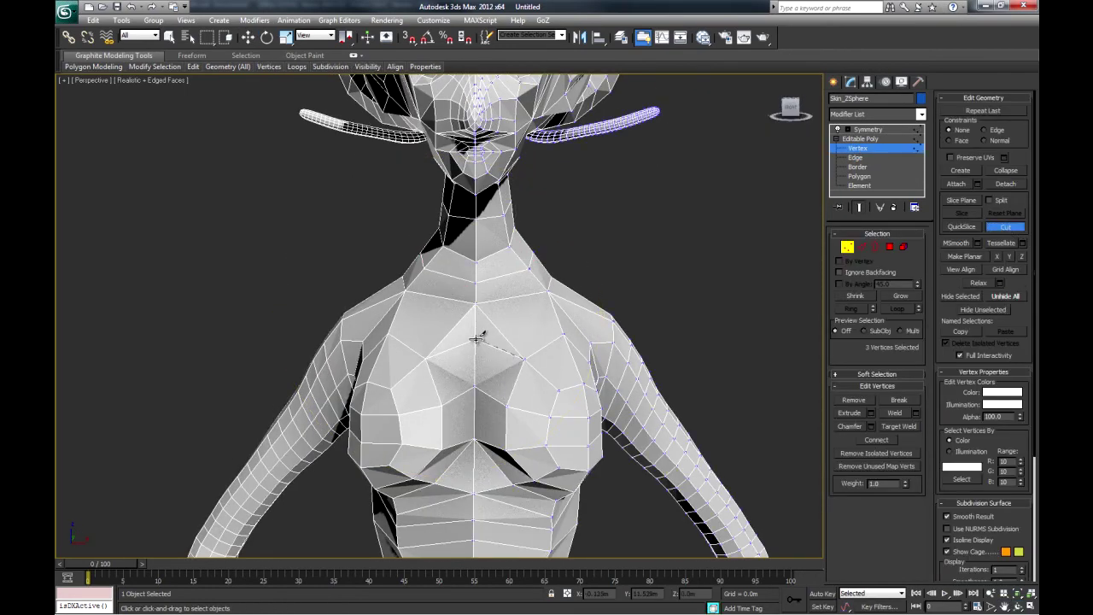
key(ctrl+z)
key(ctrl+z)
key(ctrl+p)
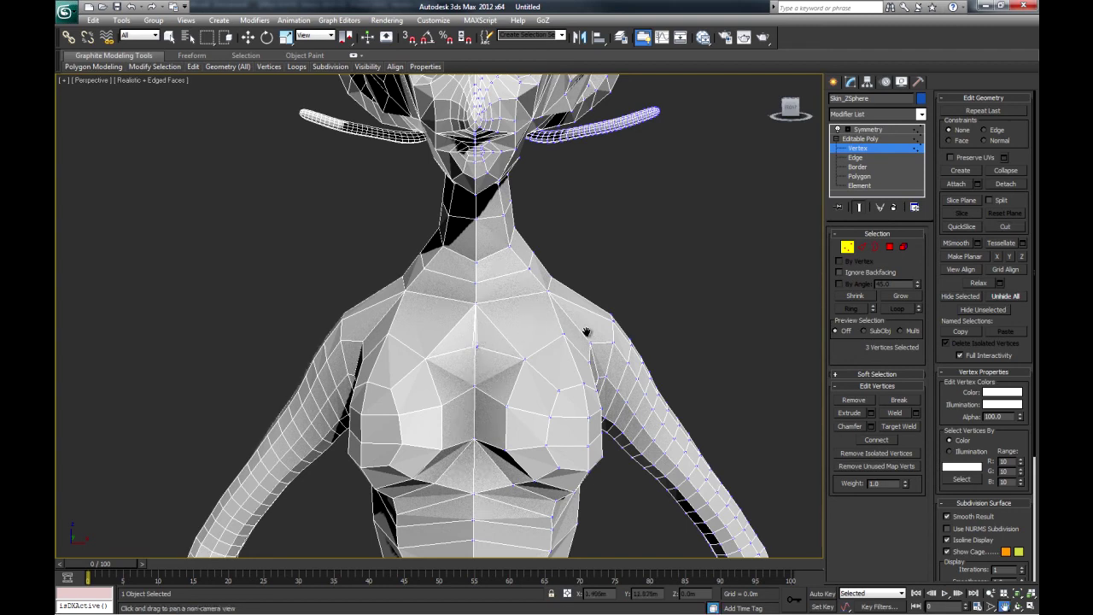
key(ctrl+z)
click(838, 130)
click(1005, 226)
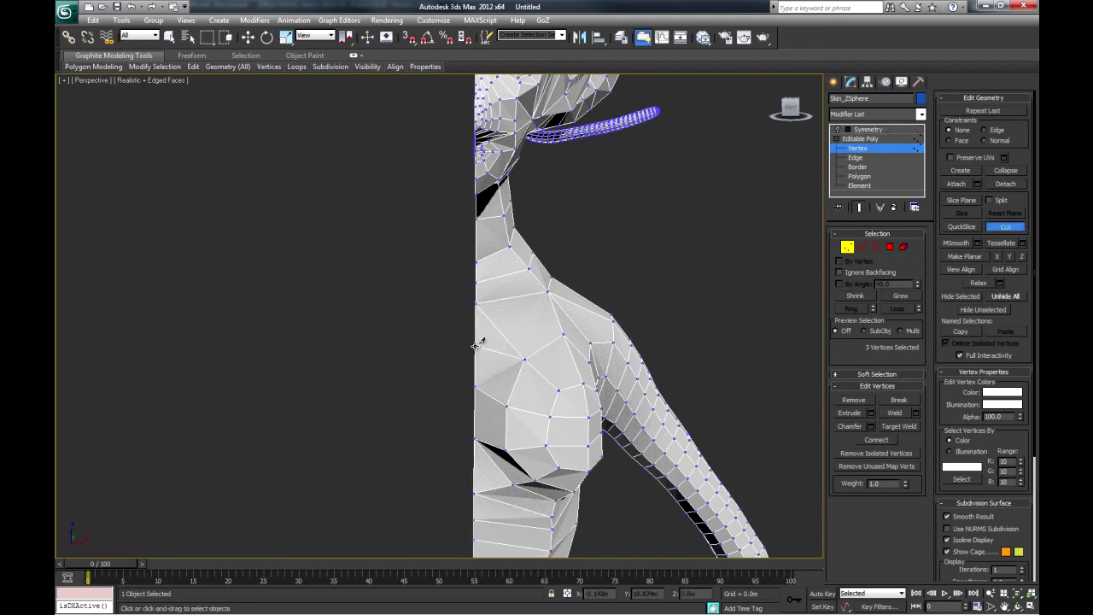
Cut from the stray chest vertex to the centre border and remove the redundant edge beside it.
key(2)
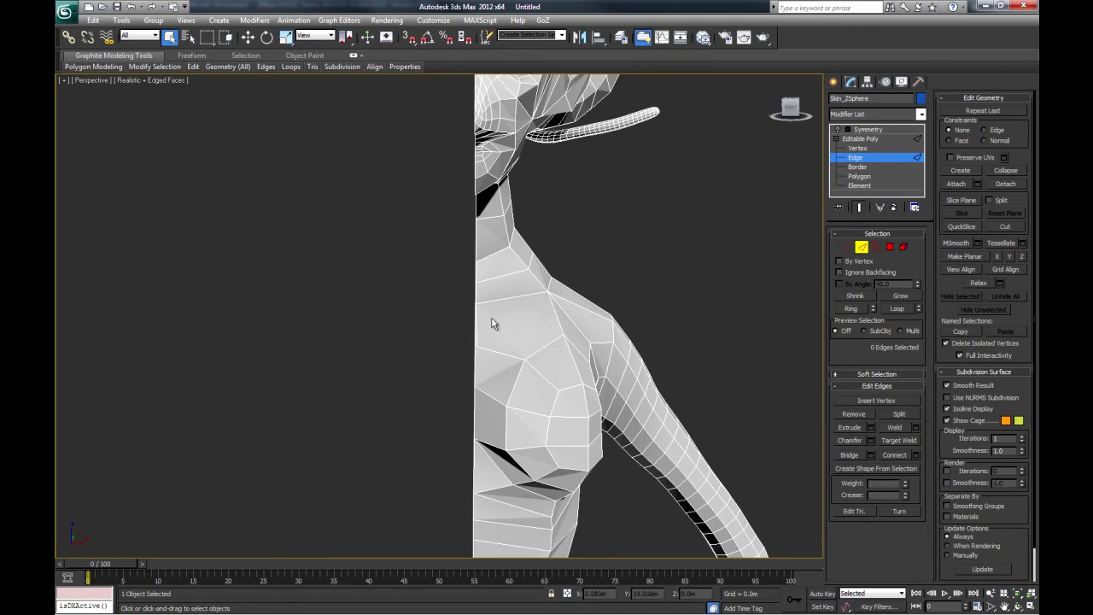
alt+middle_drag(548, 327, 635, 342)
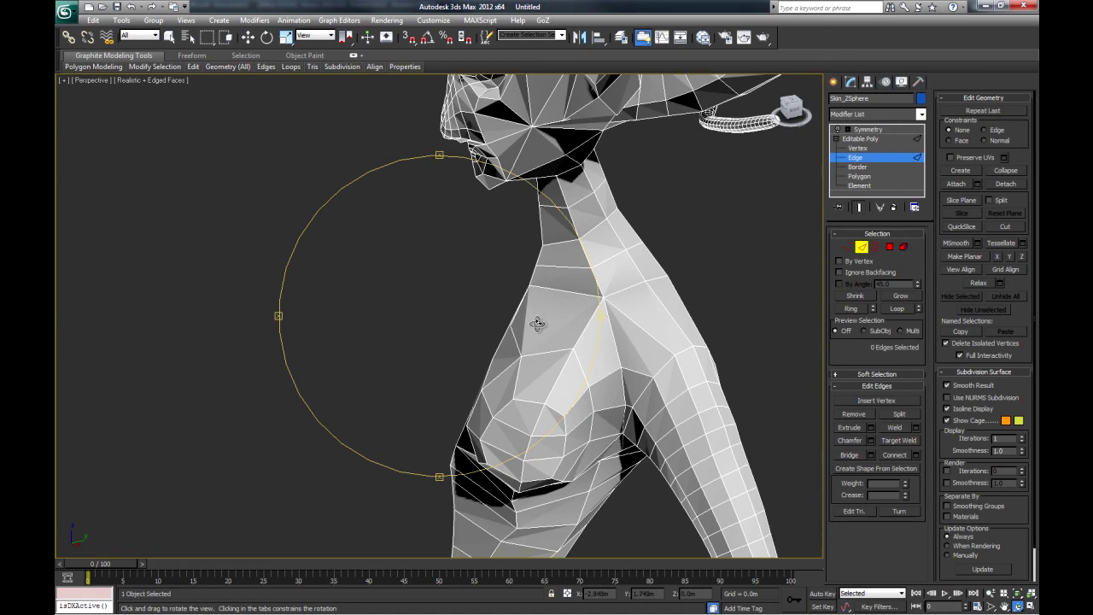
alt+middle_drag(537, 322, 535, 345)
scroll(612, 310, up, 6)
middle_drag(612, 310, 529, 282)
key(1)
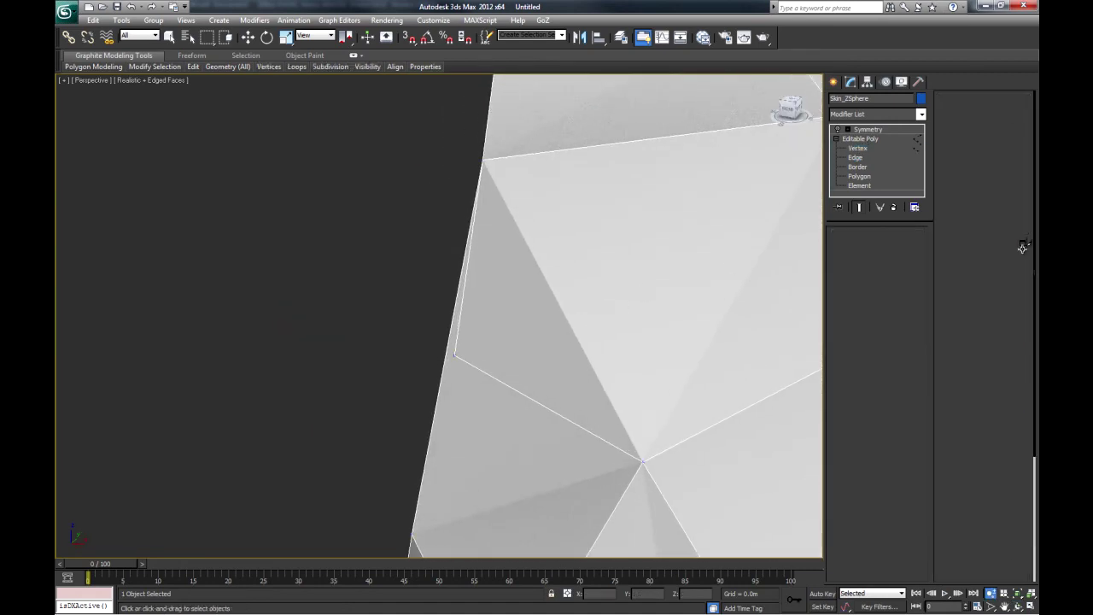
click(1009, 227)
right_click(447, 353)
click(861, 158)
right_click(463, 320)
click(462, 320)
key(ctrl+BackSpace)
Cut a new edge across the upper chest between the vertex above the breast and the centre border.
scroll(314, 254, down, 8)
alt+middle_drag(508, 341, 574, 338)
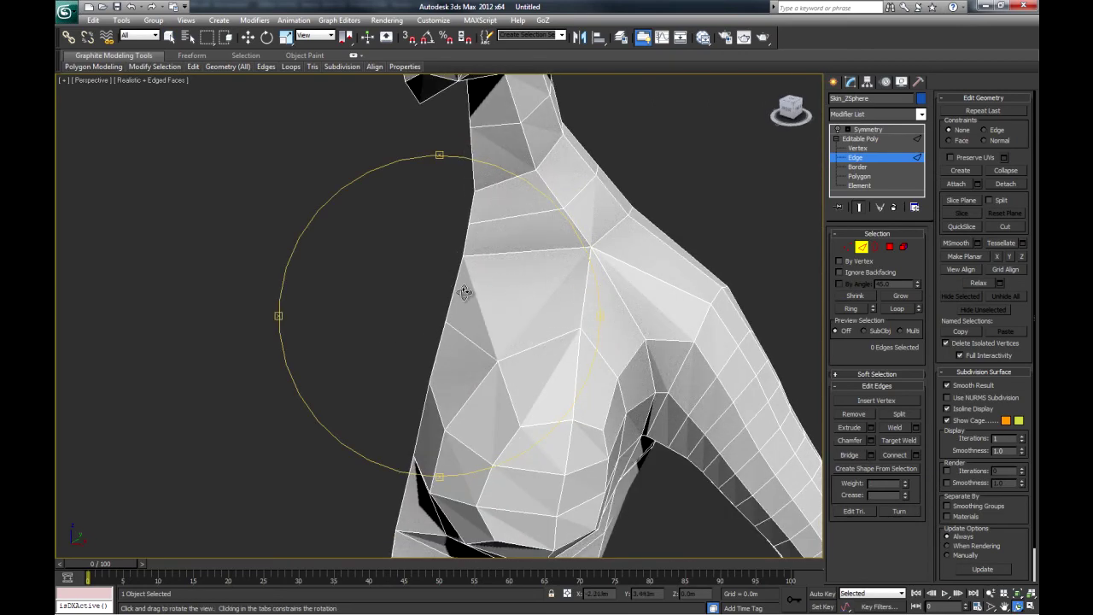
click(1003, 228)
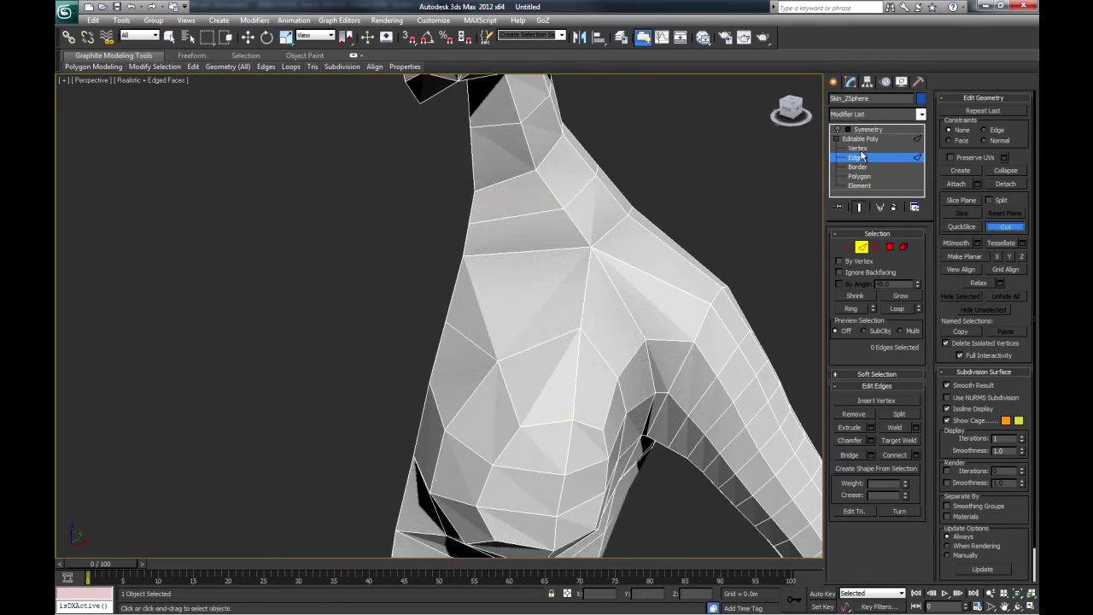
click(862, 150)
click(582, 328)
right_click(455, 288)
click(455, 292)
click(580, 328)
Cut a new edge from the lower inner breast vertex to the centre line and select the edge it crosses.
alt+middle_drag(596, 326, 637, 299)
scroll(526, 329, down, 4)
alt+middle_drag(456, 331, 605, 306)
scroll(529, 317, up, 4)
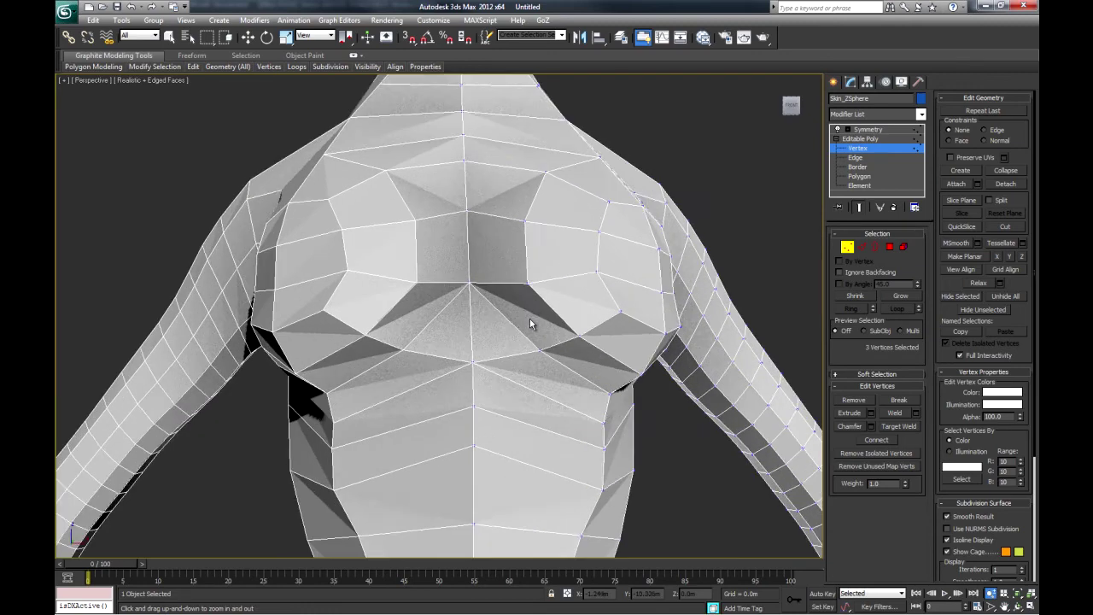
alt+middle_drag(529, 323, 931, 175)
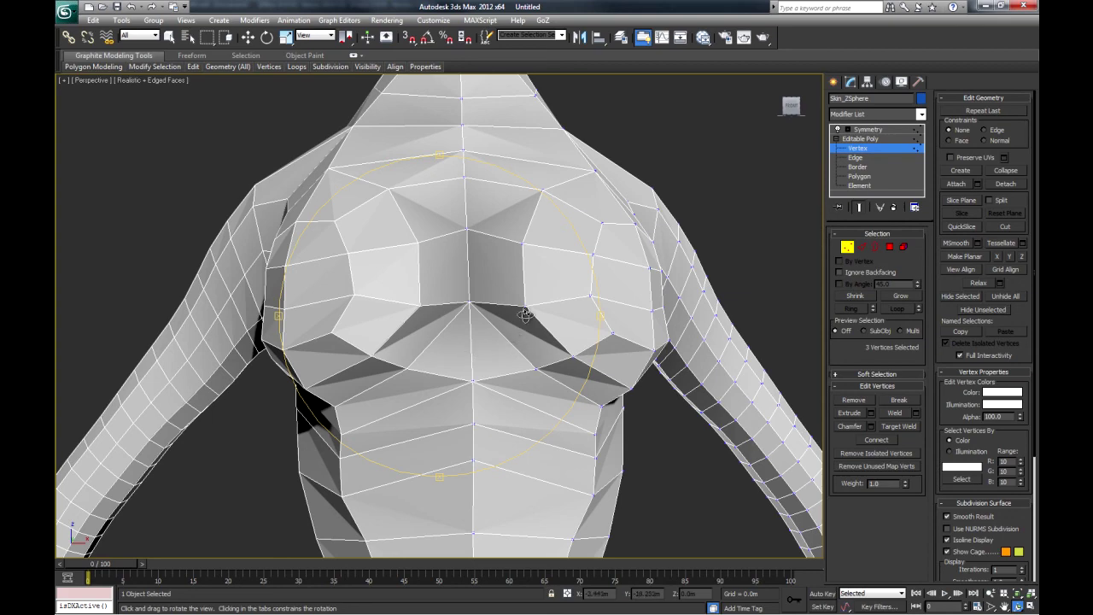
click(1007, 228)
click(526, 306)
click(508, 339)
click(472, 348)
right_click(474, 348)
click(854, 159)
click(511, 341)
Remove the six criss-crossing edges at the tip of the nose.
key(ctrl+r)
drag(481, 378, 510, 388)
scroll(503, 387, down, 3)
key(ctrl+q)
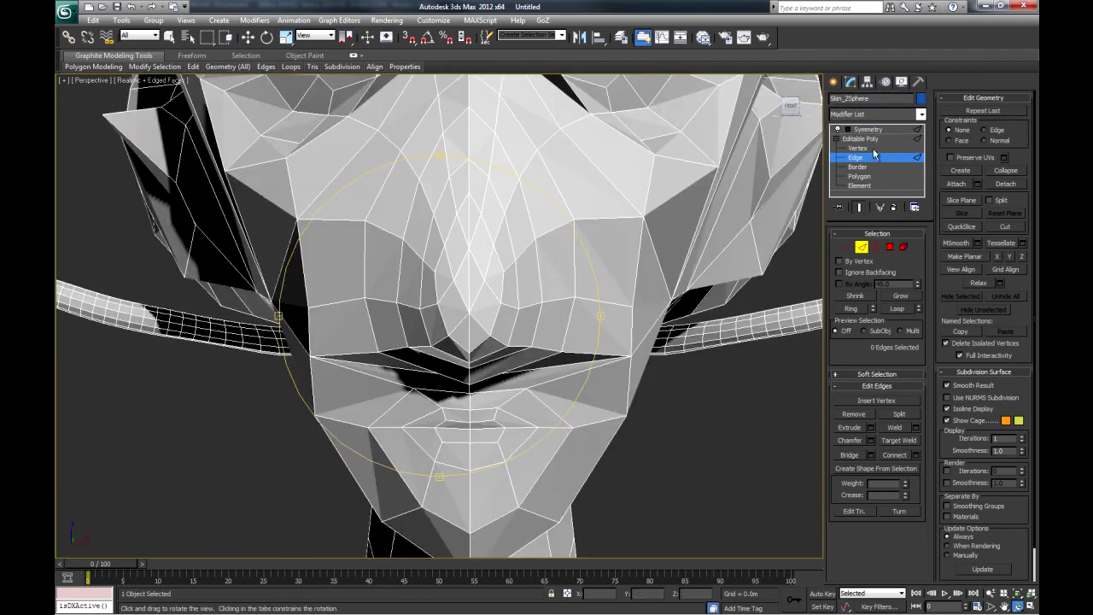
click(860, 159)
click(860, 158)
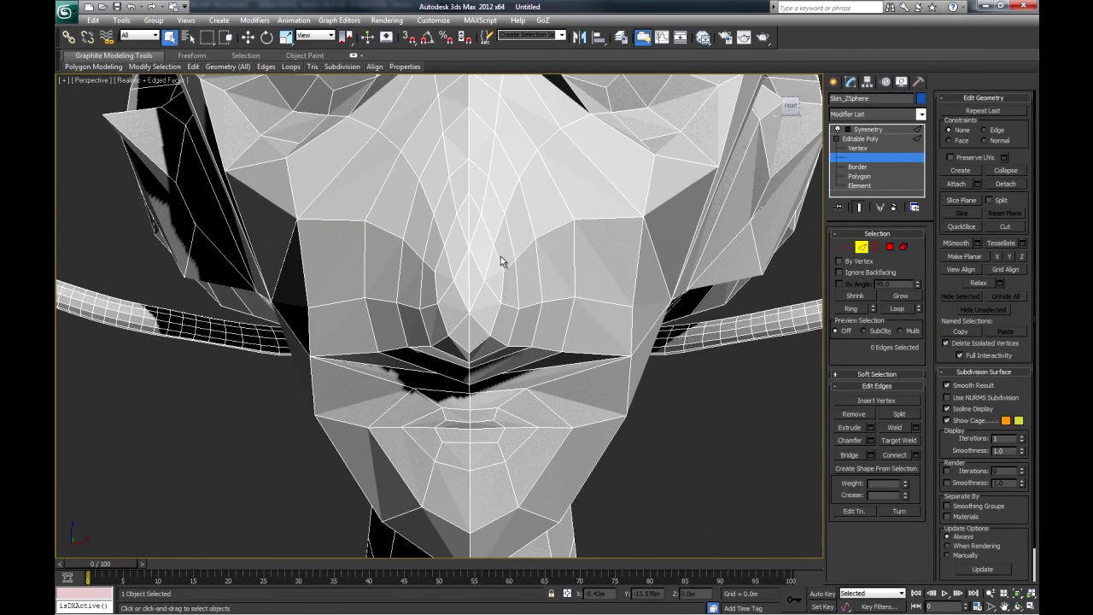
drag(475, 234, 493, 291)
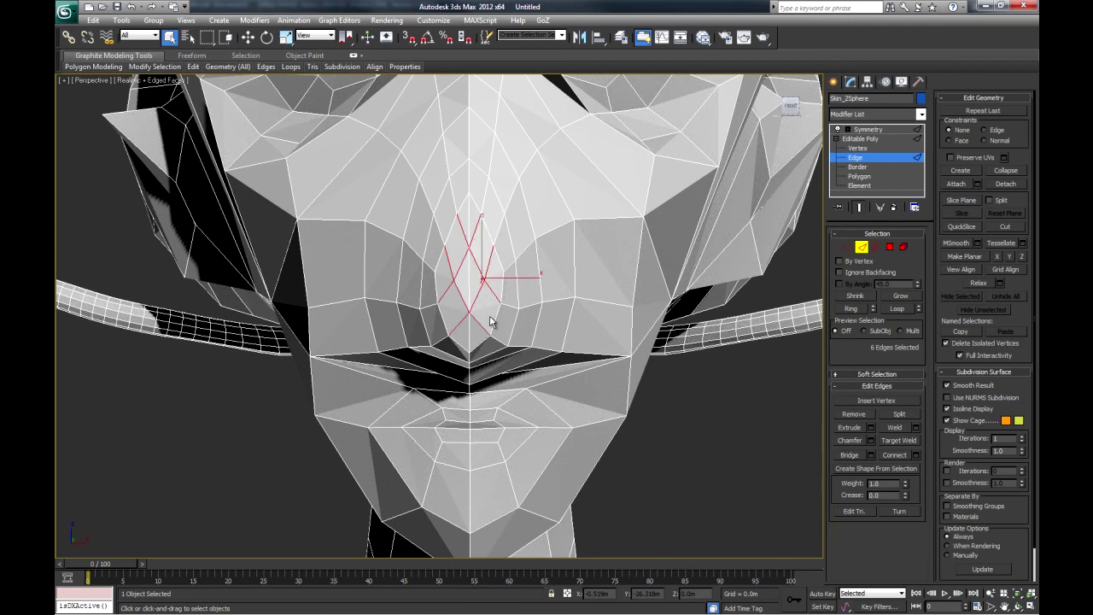
key(BackSpace)
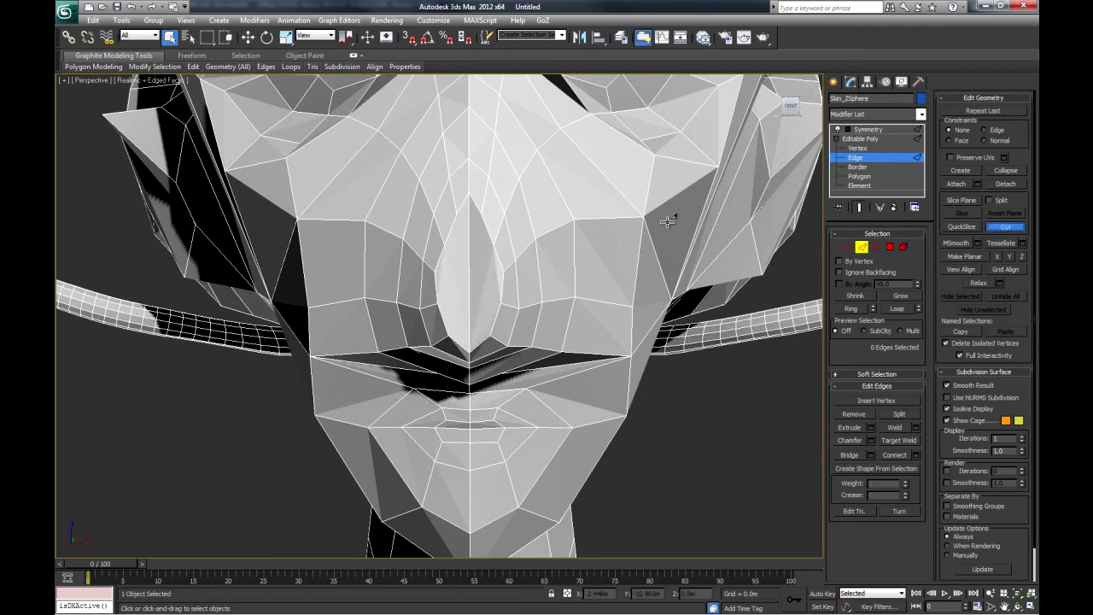
Cut a new edge from the side of the nose to its centre line, across the cleared area.
key(1)
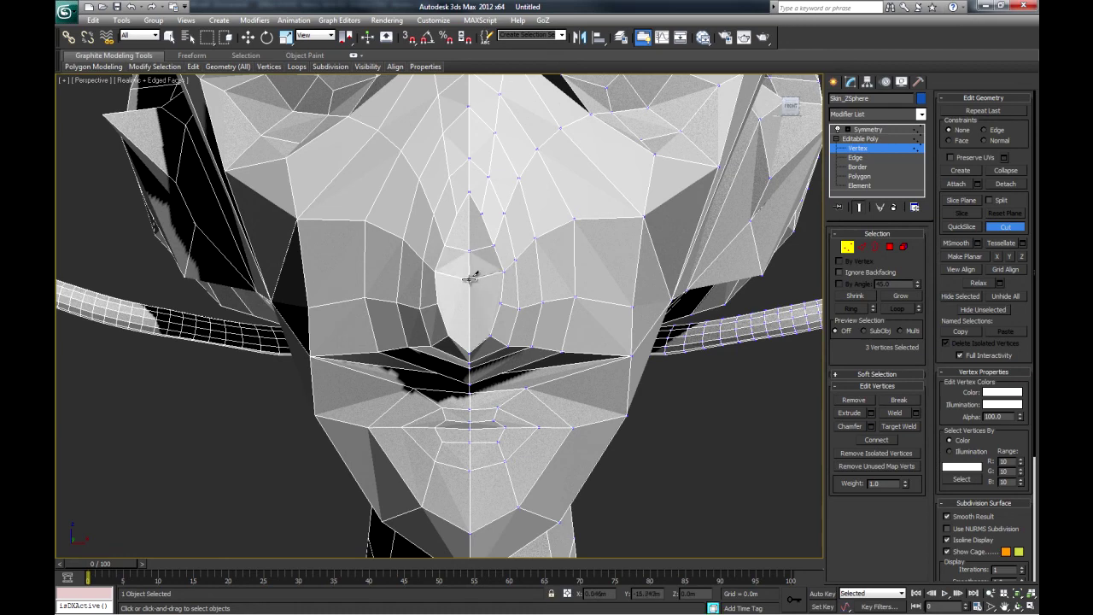
alt+middle_drag(469, 351, 567, 392)
ctrl+alt+middle_drag(567, 392, 574, 335)
key(w)
alt+middle_drag(470, 381, 517, 402)
Remove the long diagonal edge on the forehead and cut a new edge from the brow vertex to the centre line.
key(2)
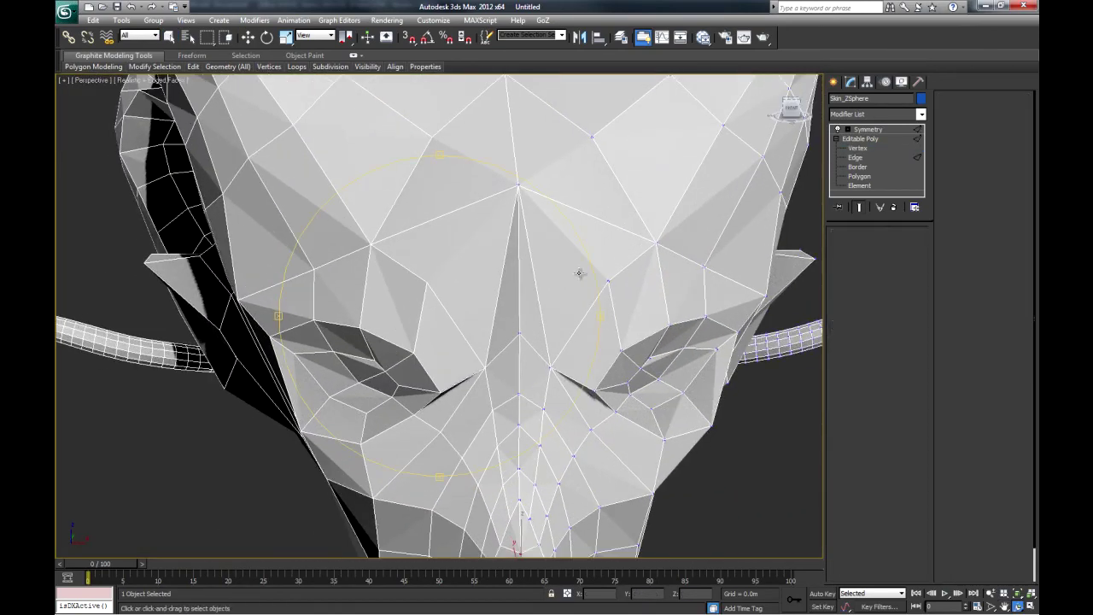
click(542, 292)
key(BackSpace)
click(858, 149)
click(1008, 227)
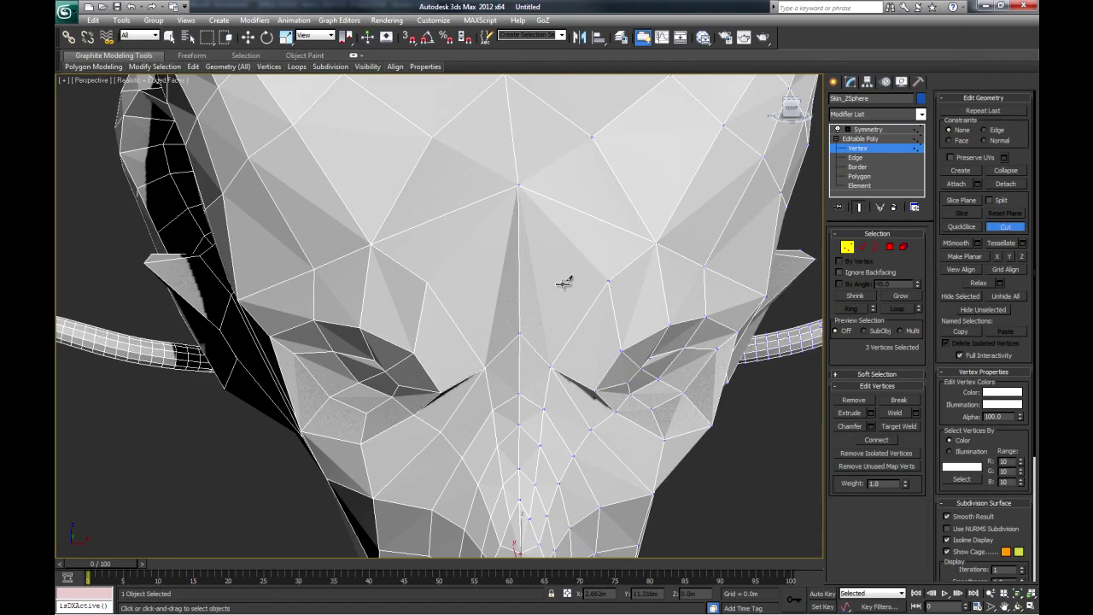
click(607, 280)
click(519, 274)
right_click(438, 318)
Chamfer the cheek vertex where many edges converge in front of the ear.
alt+middle_drag(438, 318, 486, 351)
right_click(443, 319)
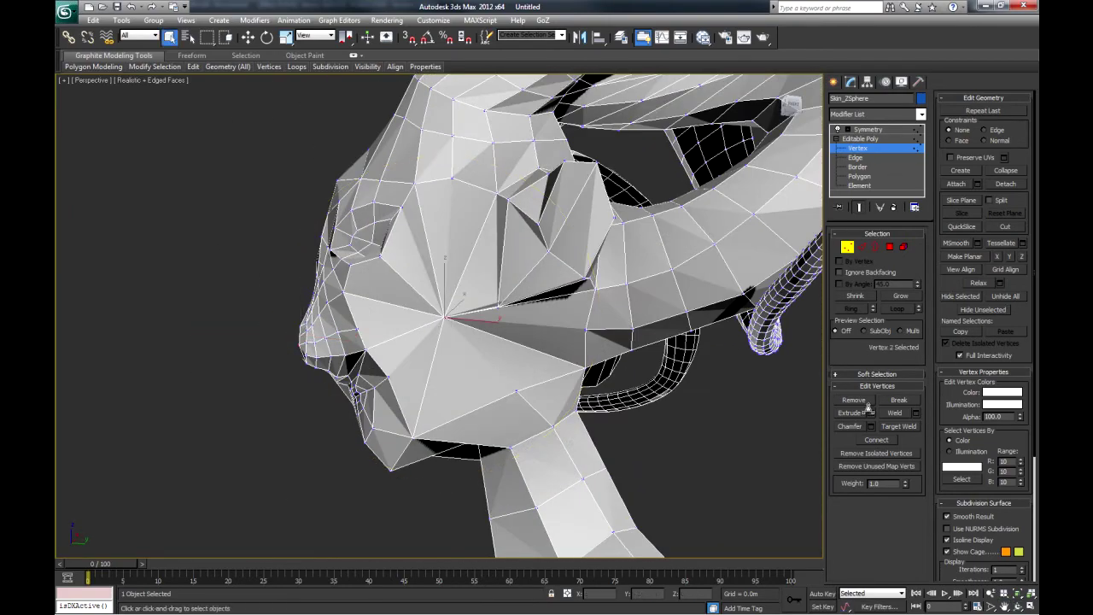
drag(445, 316, 464, 280)
key(ctrl+r)
drag(494, 381, 503, 366)
Move the chamfered cheek vertex nearest the ear base slightly downward.
scroll(526, 305, up, 3)
key(w)
click(511, 306)
alt+middle_drag(516, 313, 551, 303)
drag(527, 292, 530, 313)
click(514, 304)
alt+middle_drag(489, 369, 468, 410)
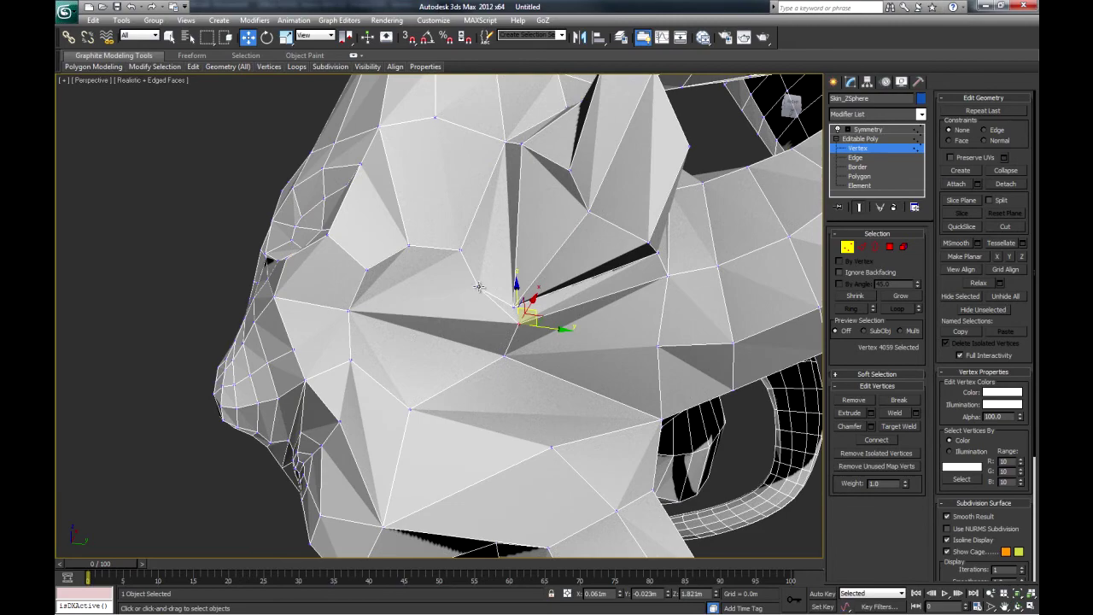
Move the next chamfered vertex below the ear base down toward the jaw.
click(479, 288)
alt+middle_drag(502, 348, 530, 343)
key(w)
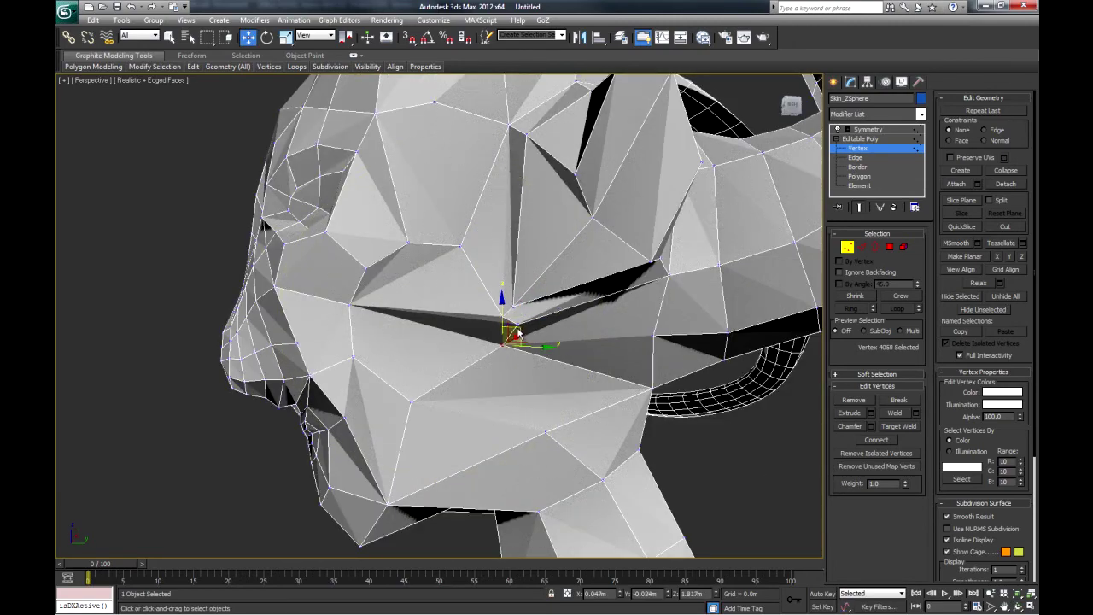
drag(518, 334, 507, 356)
Connect the lowered cheek vertex with the jaw vertex diagonally below it.
click(412, 402)
alt+middle_drag(412, 401, 513, 401)
key(q)
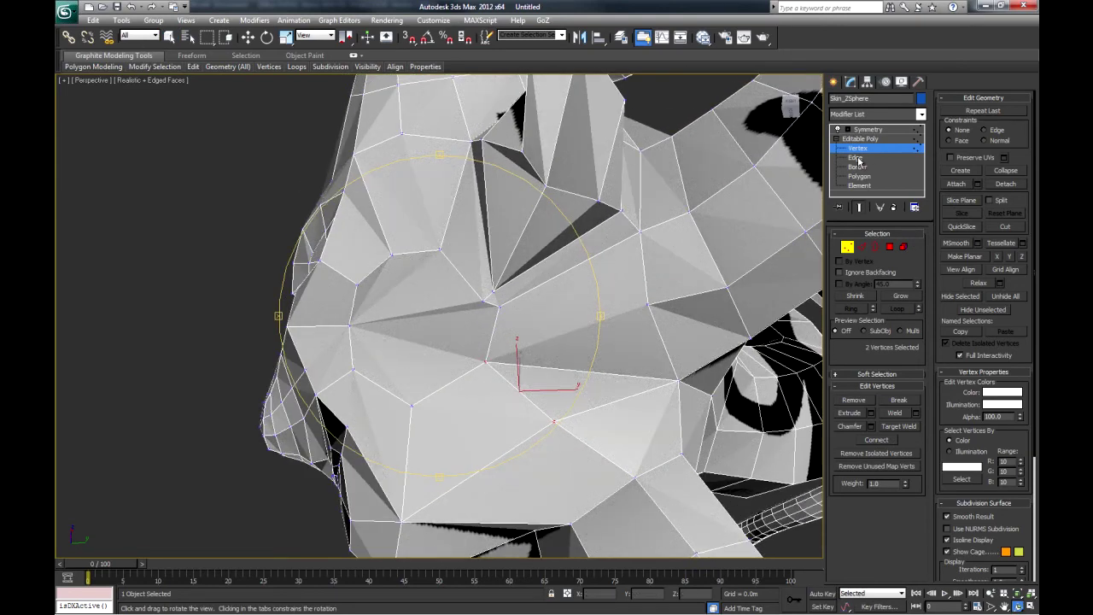
key(2)
click(621, 385)
key(1)
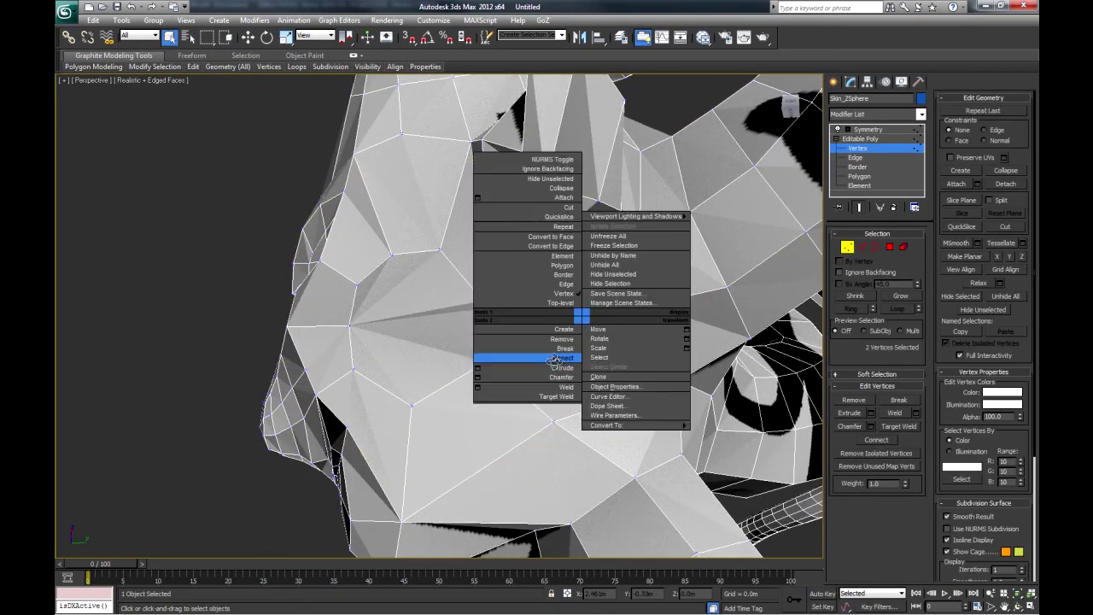
Cut a new edge from the vertex behind the eye across the temple to the vertex at the ear's base.
mouse_move(447, 327)
alt+middle_down()
mouse_move(429, 396)
mouse_move(507, 407)
mouse_move(485, 443)
mouse_move(517, 317)
mouse_move(499, 315)
mouse_move(542, 376)
mouse_move(452, 367)
mouse_move(515, 345)
mouse_move(479, 367)
alt+middle_up()
click(500, 281)
click(420, 400)
alt+middle_drag(426, 399, 552, 368)
alt+middle_drag(505, 395, 478, 446)
middle_drag(479, 447, 500, 387)
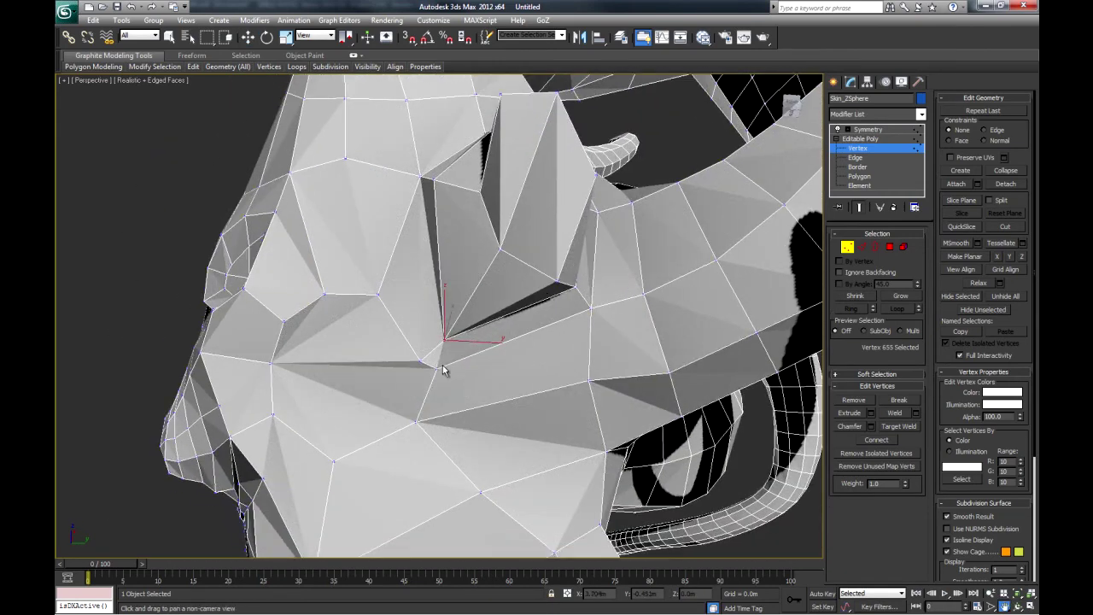
alt+middle_drag(438, 369, 454, 178)
alt+middle_drag(526, 271, 566, 290)
alt+middle_drag(487, 242, 461, 322)
key(alt+c)
click(453, 299)
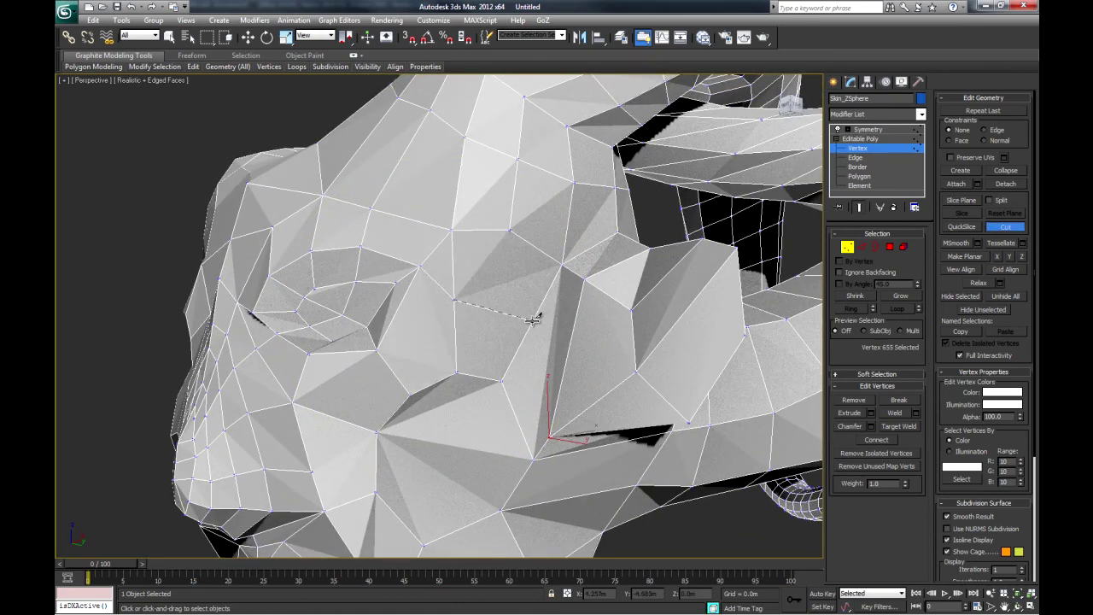
click(575, 347)
right_click(638, 373)
Connect the upper cheek vertex in front of the ear with the lower jaw vertex.
alt+middle_drag(639, 373, 539, 410)
middle_drag(539, 409, 570, 307)
alt+middle_drag(414, 288, 561, 285)
click(531, 274)
ctrl+click(454, 435)
right_click(498, 373)
click(481, 415)
Slide the two cheek vertices in front of the ear using the Face constraint, and set constraints back to None.
alt+middle_drag(460, 425, 524, 419)
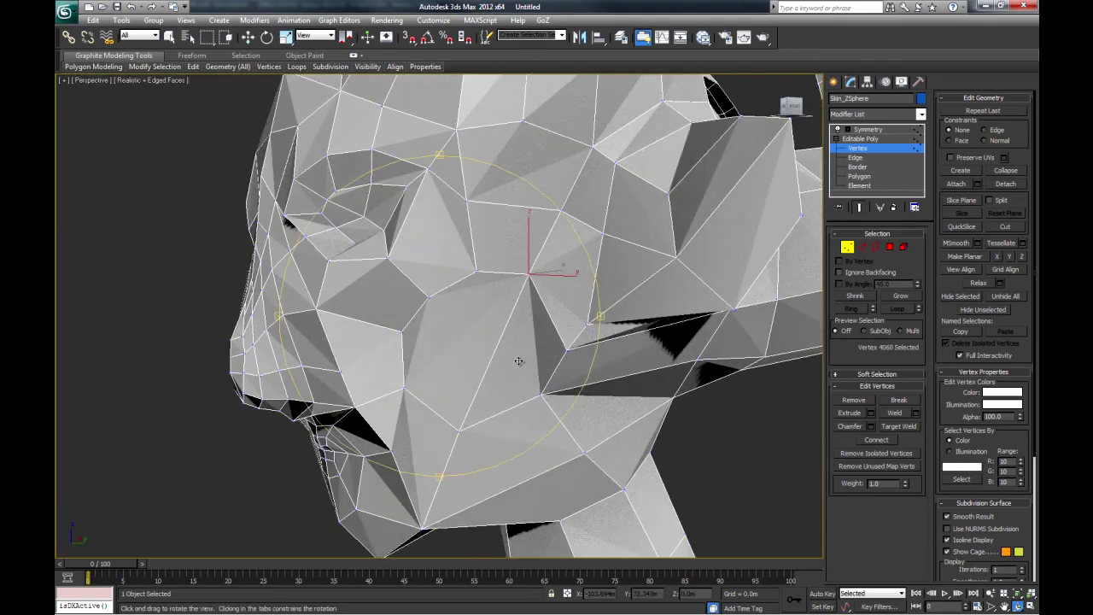
drag(544, 256, 569, 347)
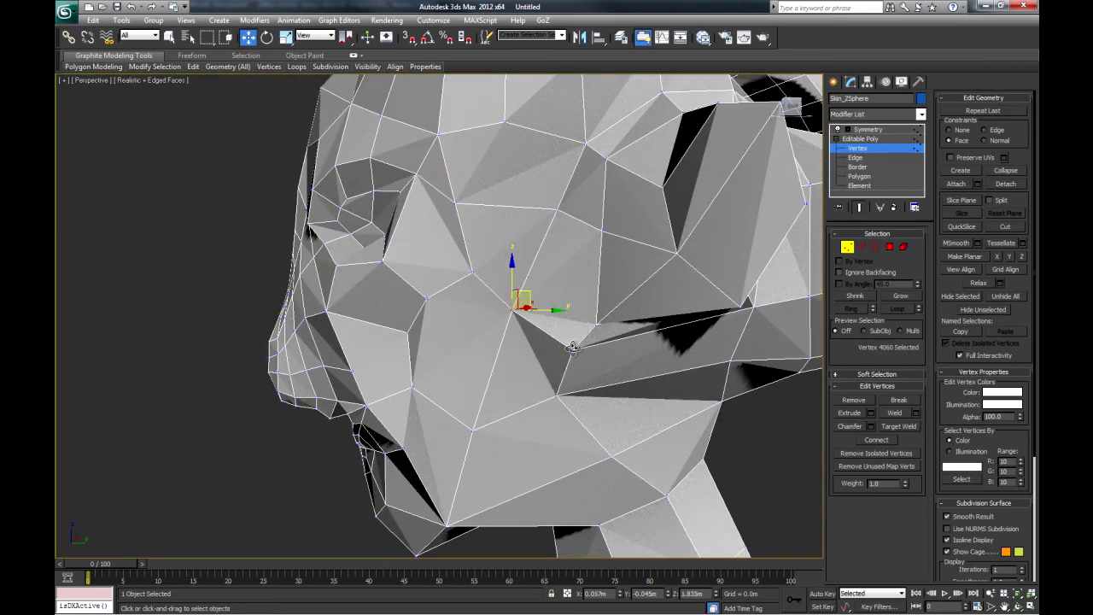
alt+middle_drag(580, 346, 675, 353)
drag(612, 351, 605, 352)
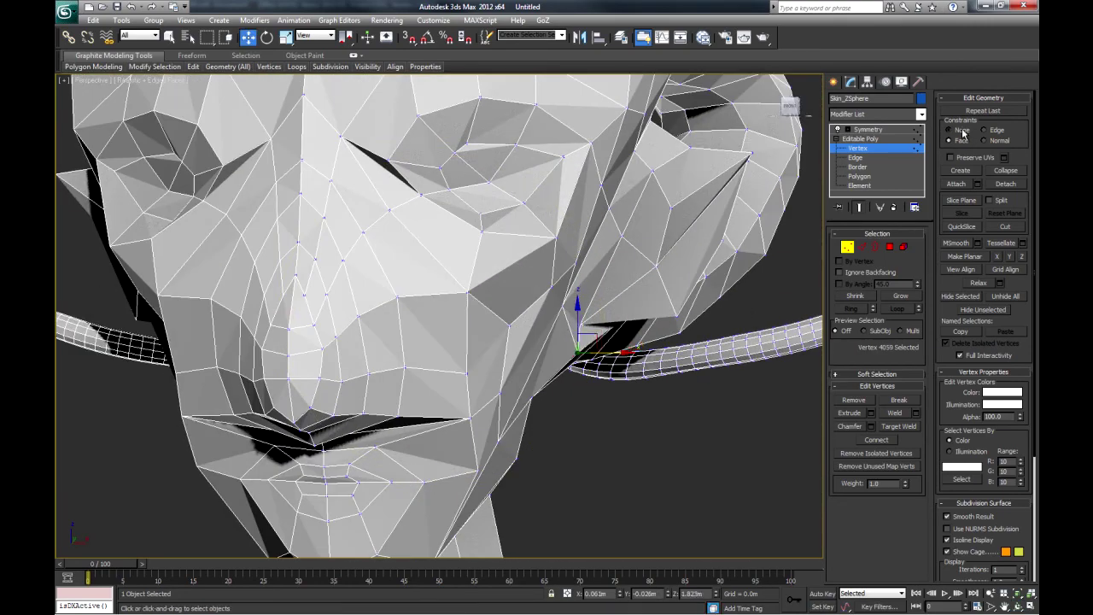
alt+middle_drag(628, 352, 419, 333)
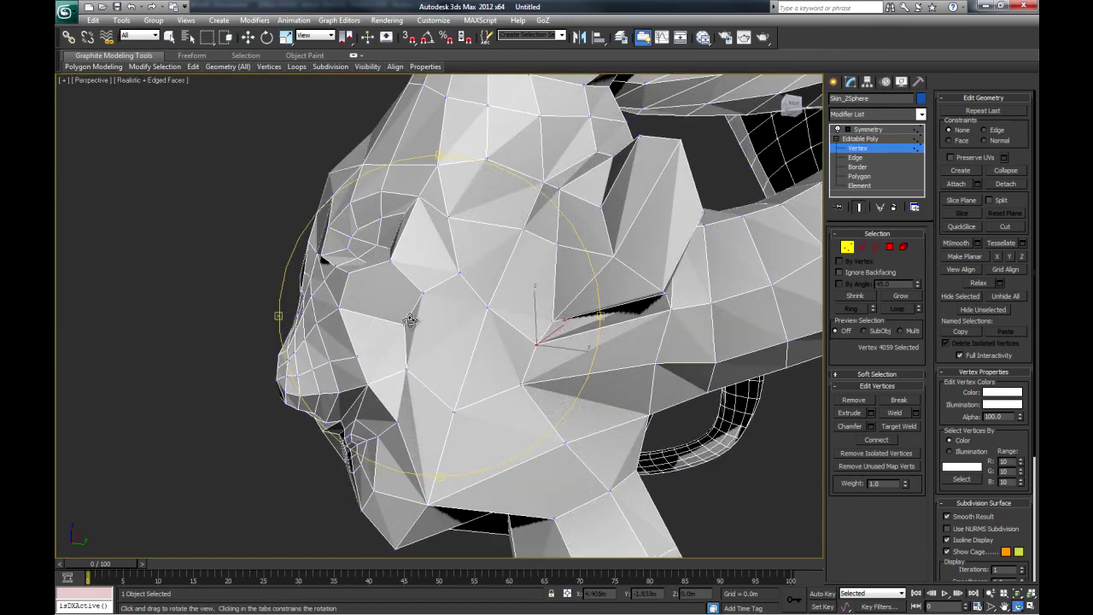
alt+middle_drag(536, 374, 564, 364)
Cut a new edge across the lower jaw and move two of the jaw vertices downward.
click(1005, 226)
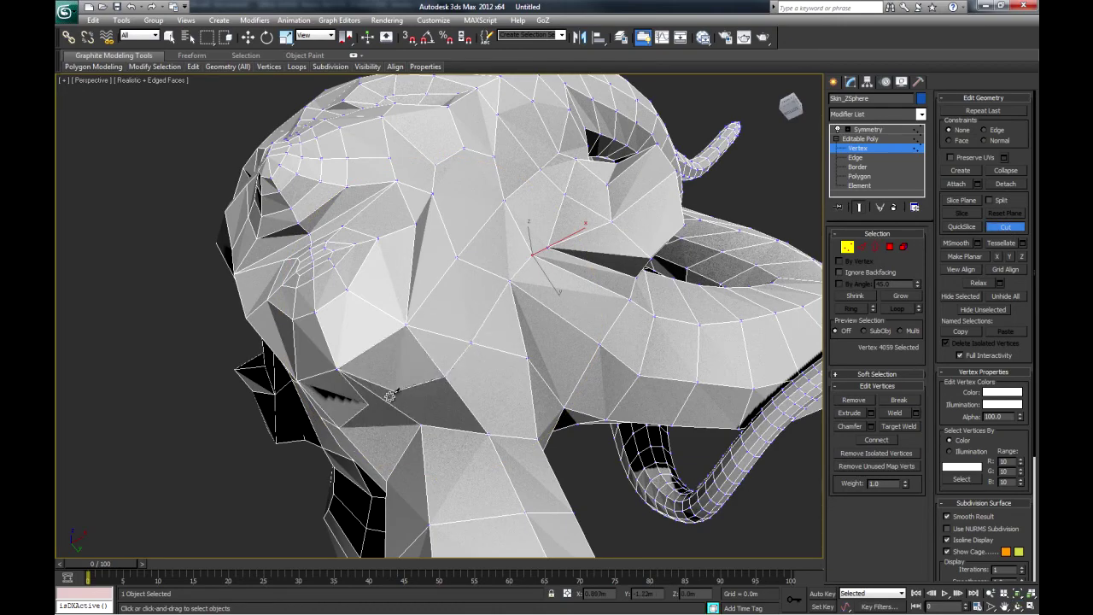
alt+middle_drag(352, 395, 556, 440)
click(449, 323)
drag(448, 299, 448, 342)
click(518, 349)
drag(516, 316, 516, 324)
alt+middle_drag(516, 323, 504, 405)
Connect the upper temple vertex with the vertex in front of the ear's base.
click(624, 228)
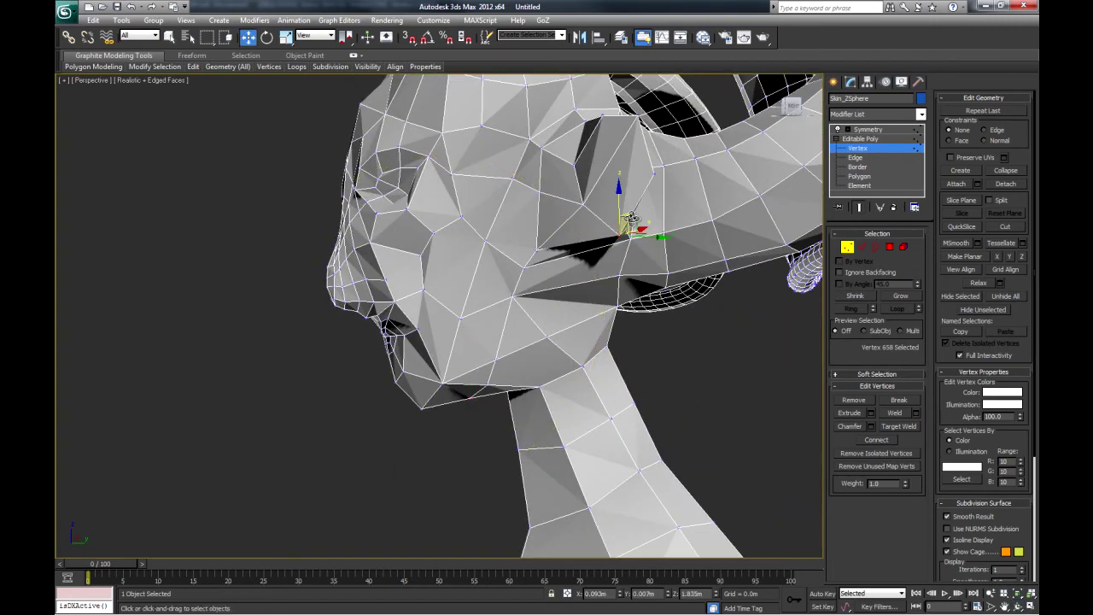
alt+middle_drag(639, 228, 499, 152)
click(479, 163)
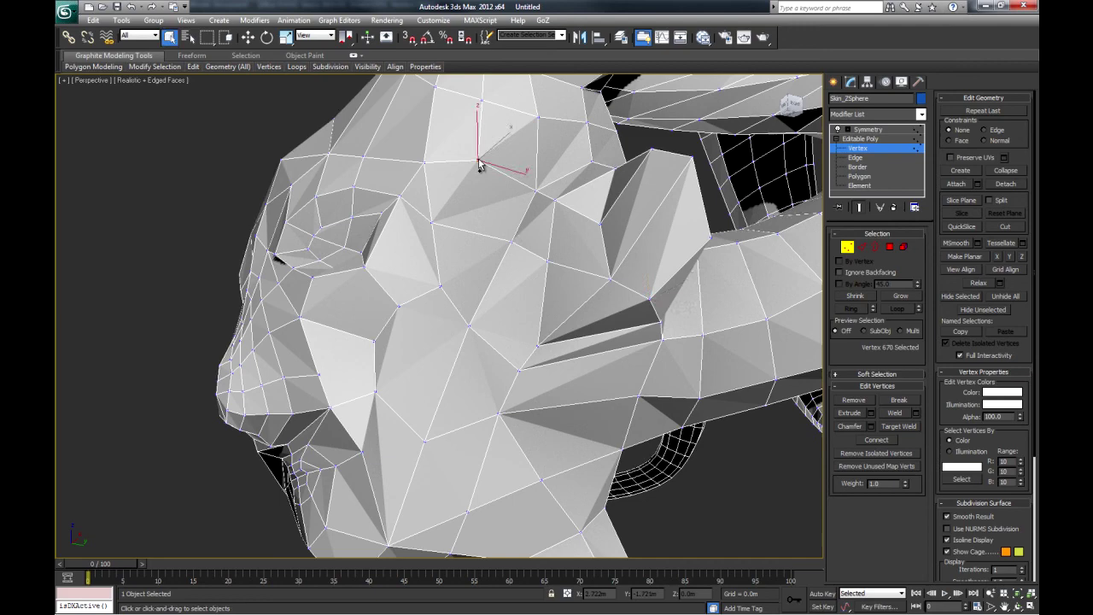
ctrl+click(538, 347)
right_click(604, 317)
click(588, 359)
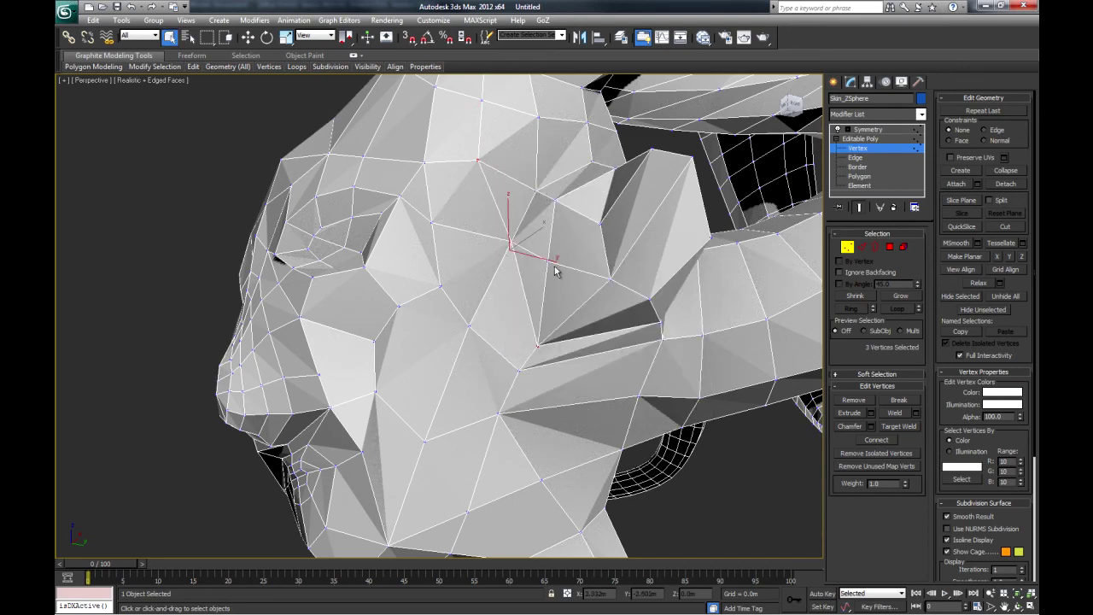
Cut a new edge from the temple edge down to the cheek vertex and remove the two redundant edges beside it.
ctrl+click(856, 158)
click(560, 250)
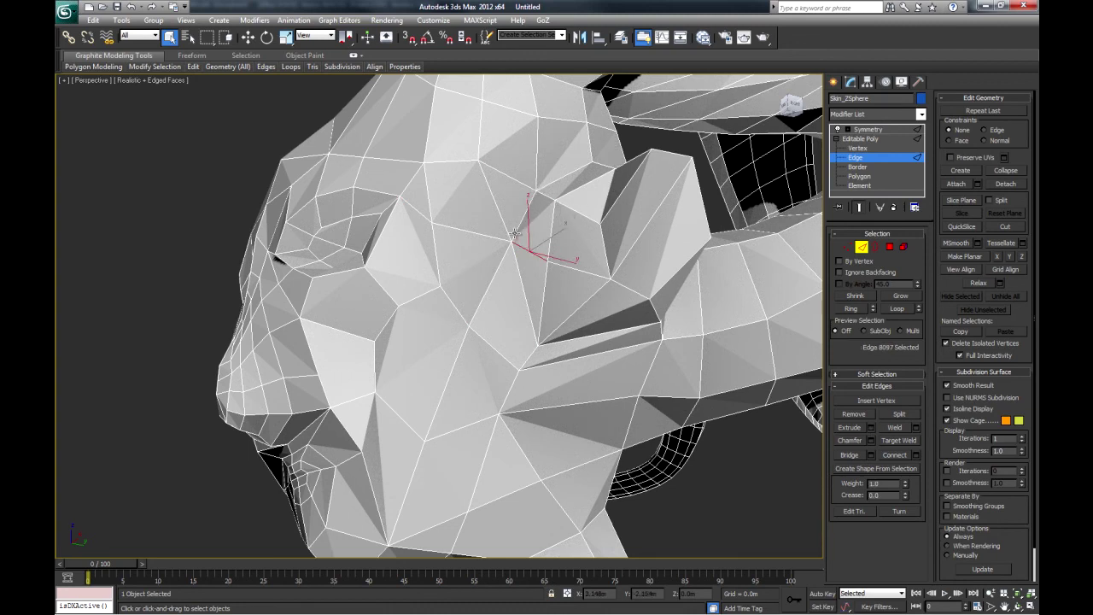
key(1)
key(alt+c)
click(487, 235)
click(469, 325)
right_click(470, 326)
key(2)
click(493, 281)
ctrl+click(502, 224)
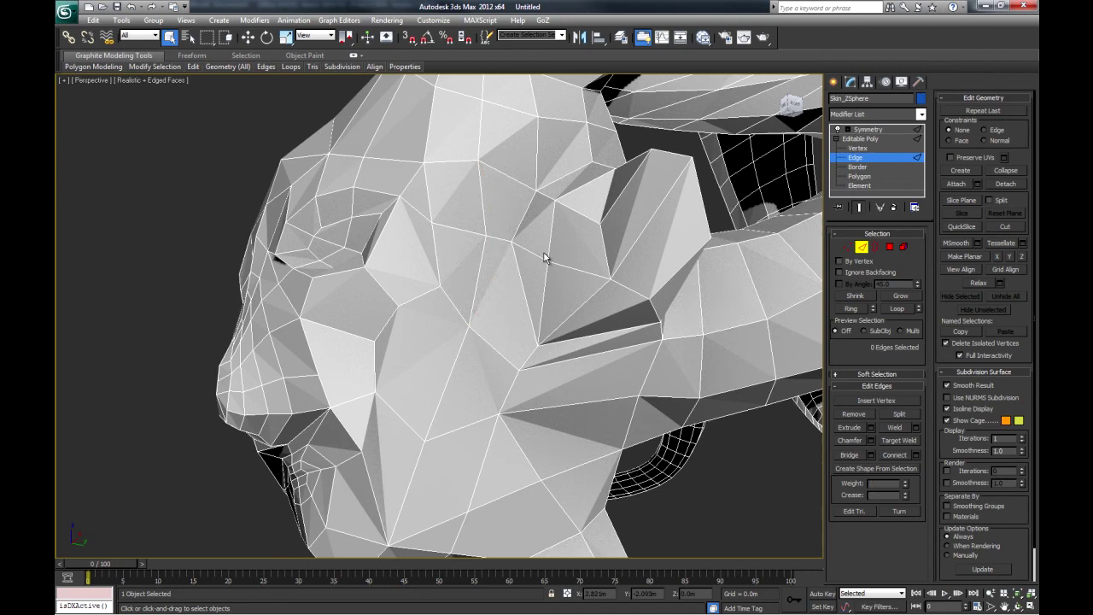
Connect the temple vertex with the cheek vertex below the ear's base and remove the redundant edge beside the new one.
click(857, 150)
click(512, 242)
ctrl+click(519, 371)
right_click(574, 325)
click(558, 369)
click(855, 159)
click(533, 307)
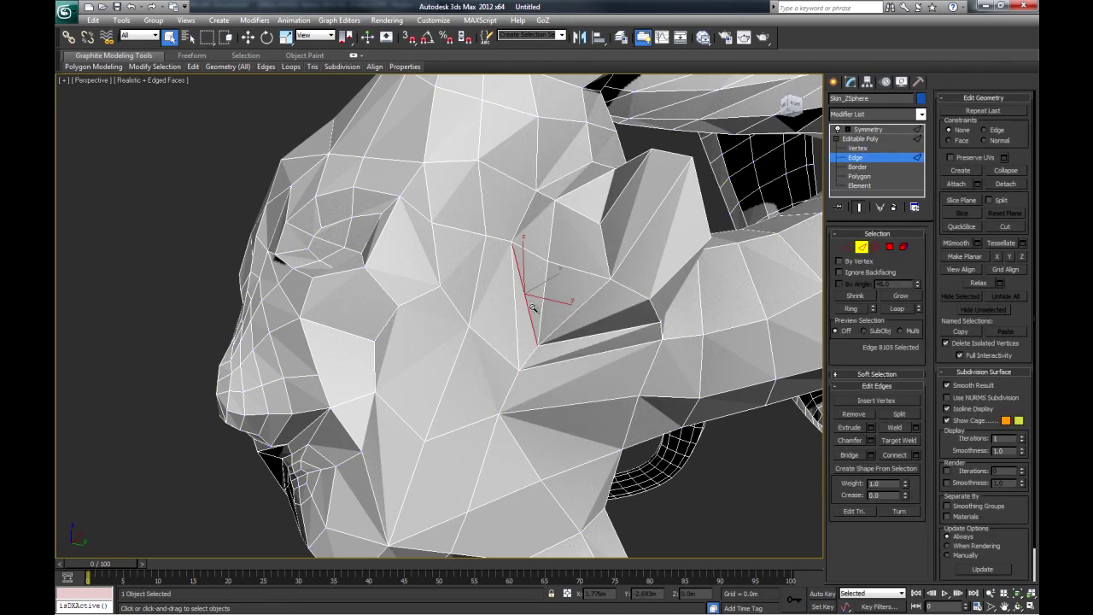
Cut new edges from the vertex below the eye diagonally across the cheek and around the lower cheek.
alt+middle_drag(533, 307, 381, 221)
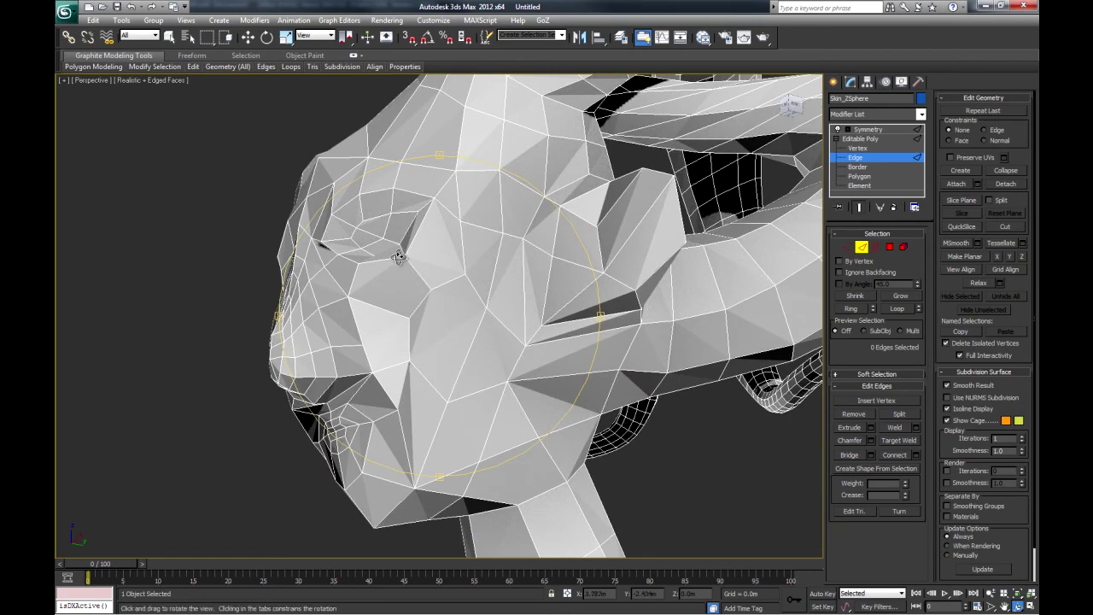
alt+middle_drag(410, 340, 453, 248)
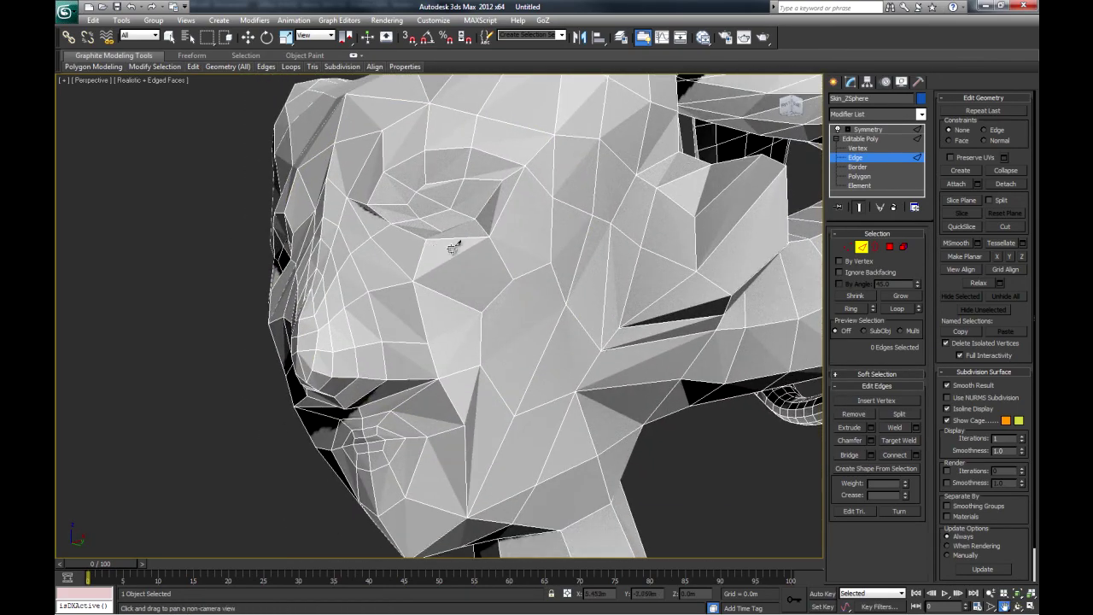
click(1006, 225)
key(1)
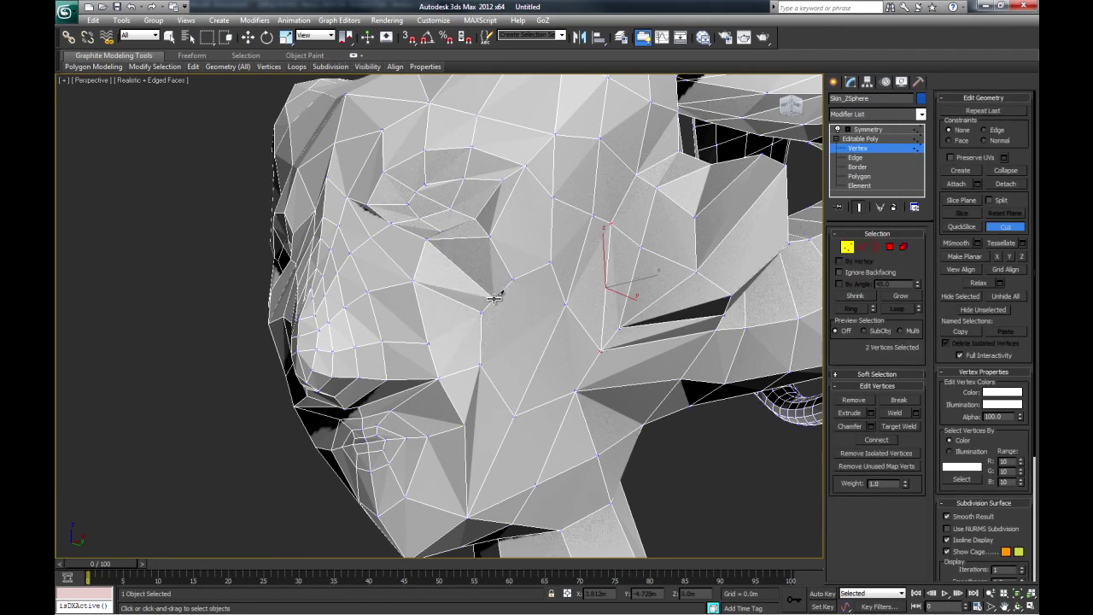
click(543, 351)
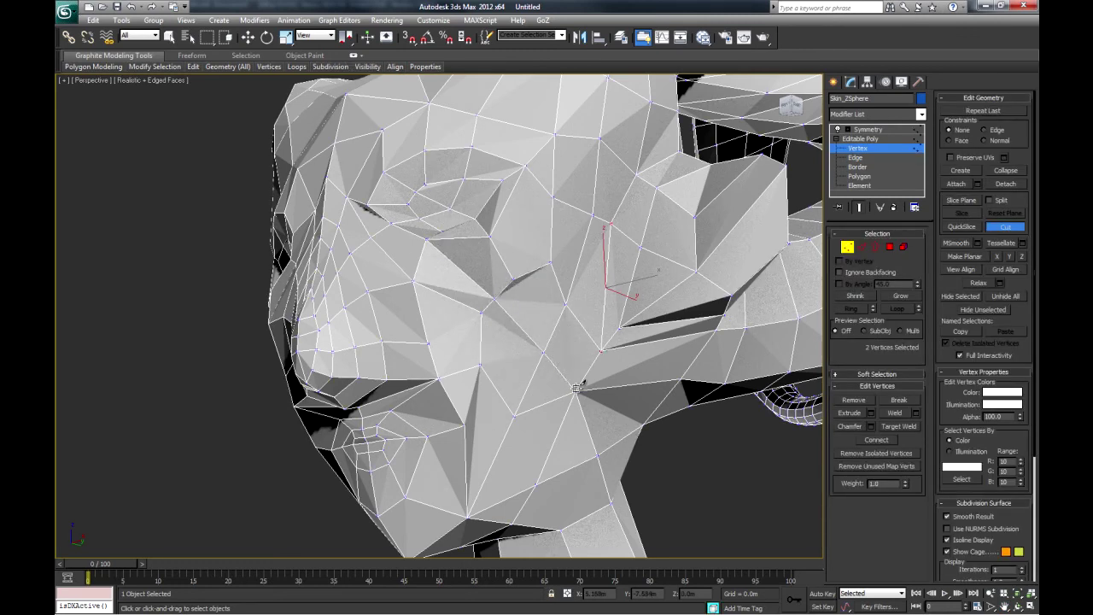
click(480, 340)
right_click(543, 351)
mouse_move(513, 384)
alt+middle_down()
mouse_move(479, 386)
mouse_move(516, 387)
alt+middle_up()
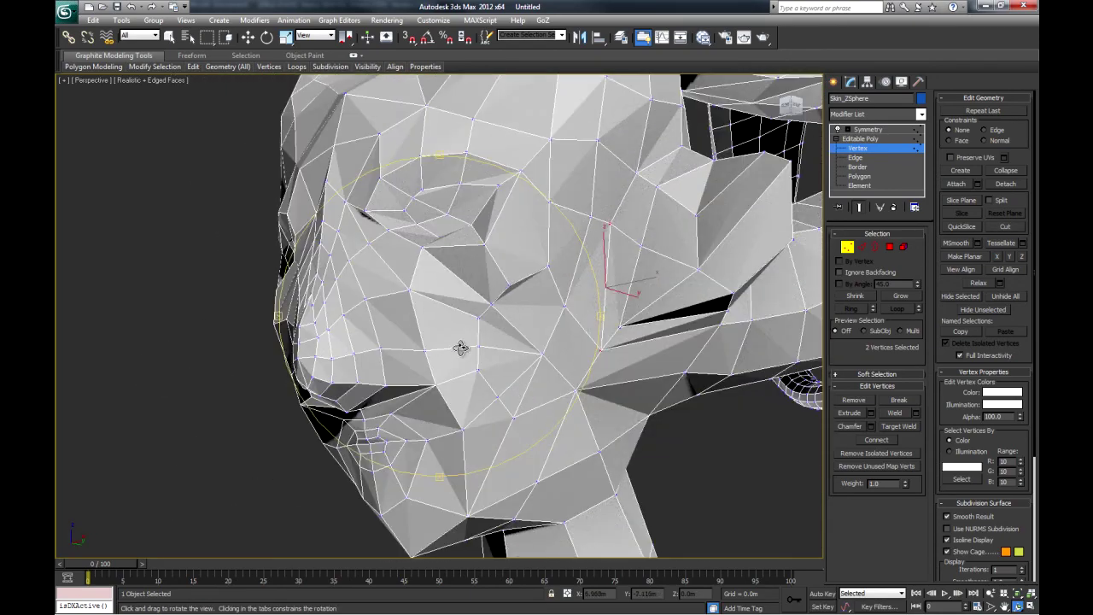
alt+middle_drag(563, 323, 517, 309)
click(886, 426)
click(501, 292)
right_click(649, 274)
Set the reference coordinate system to Screen and move the new cheek vertex below the eye up toward the ear.
click(501, 292)
key(w)
click(316, 36)
click(309, 57)
drag(515, 274, 539, 258)
Reposition the neighbouring cheek vertices below the eye to even out their spacing.
click(484, 311)
drag(500, 297, 502, 295)
alt+middle_drag(512, 292, 607, 299)
drag(506, 293, 509, 296)
alt+middle_drag(475, 395, 556, 361)
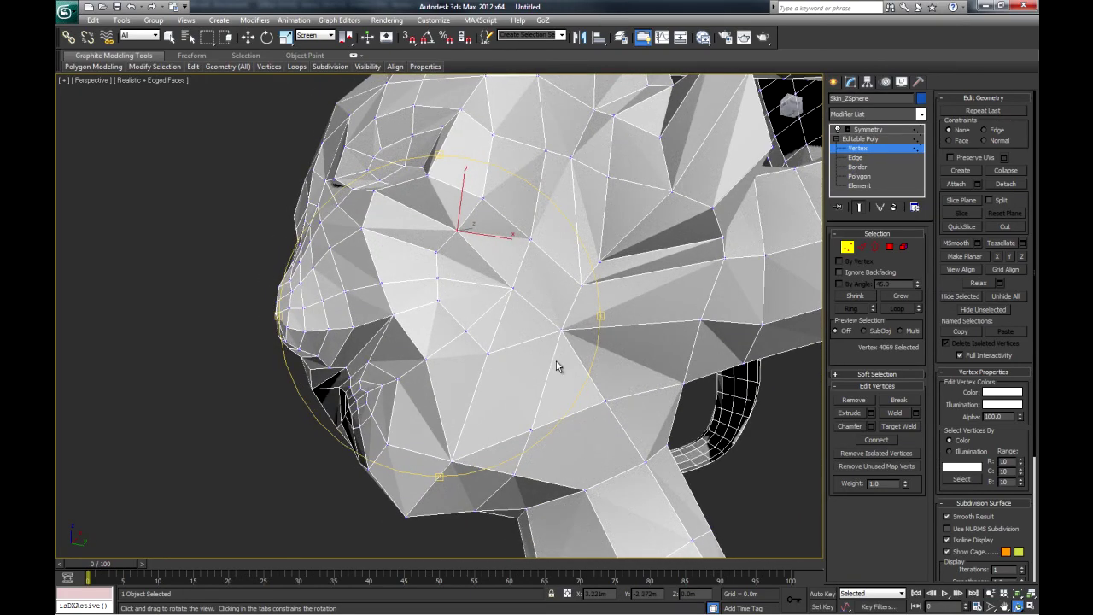
Remove the redundant edge between the cheek vertices below the eye.
key(w)
key(2)
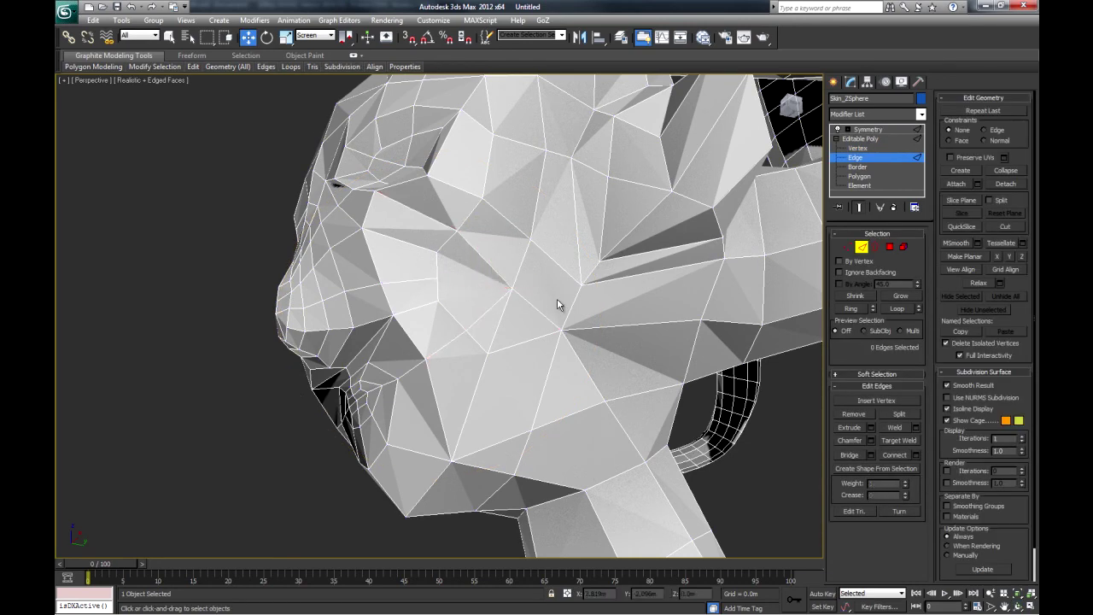
alt+middle_drag(463, 376, 525, 358)
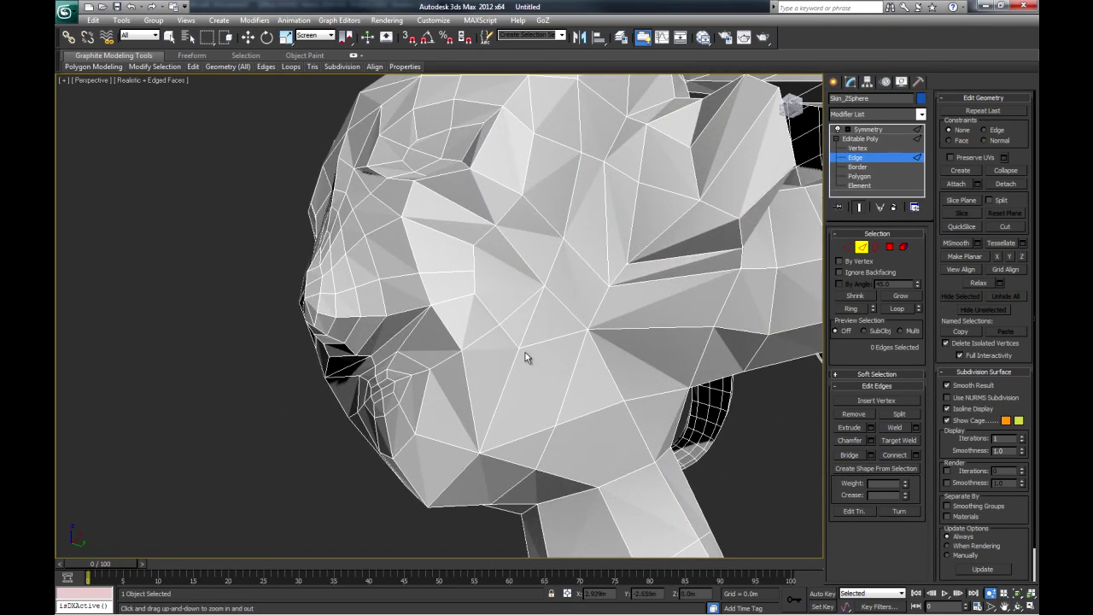
click(857, 159)
click(529, 309)
key(BackSpace)
Cut new edges from the inner cheek vertex across the lower cheek toward the back of the jaw.
key(1)
click(1005, 226)
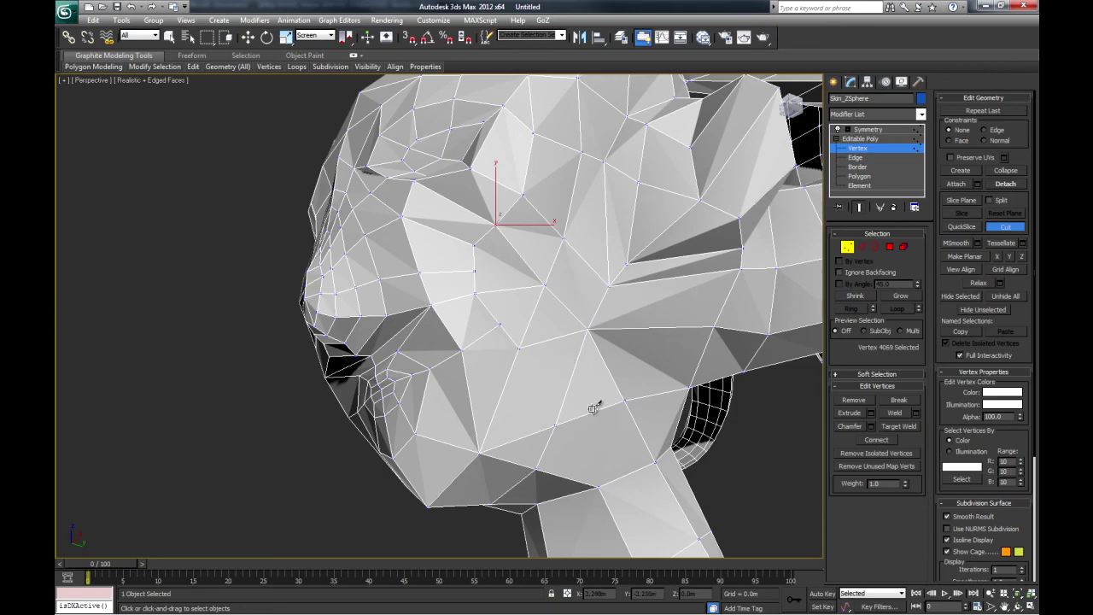
alt+middle_drag(593, 408, 468, 334)
key(2)
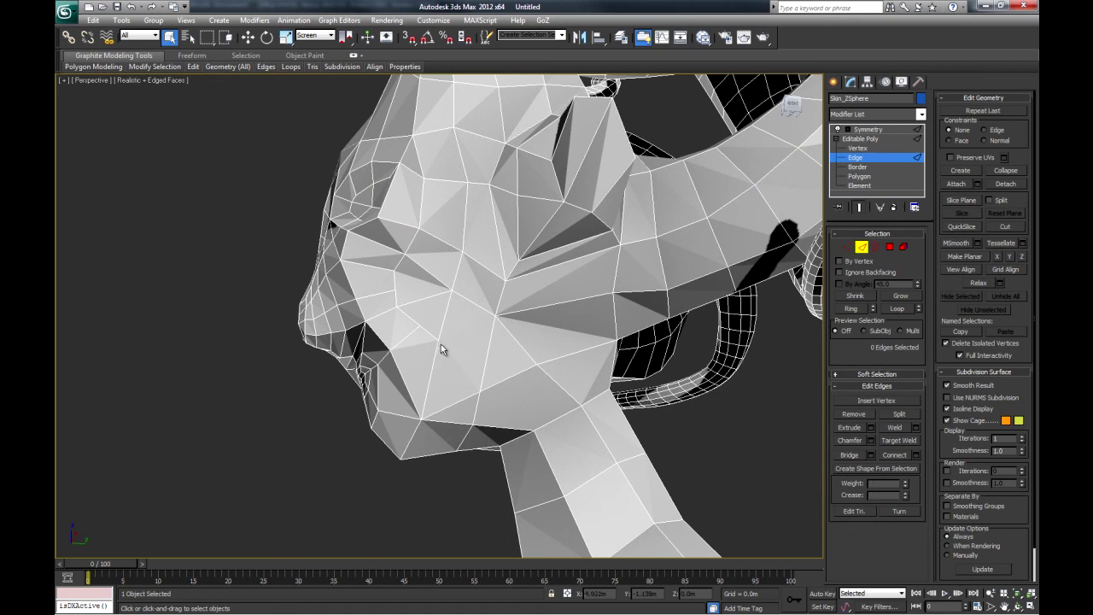
key(1)
click(439, 340)
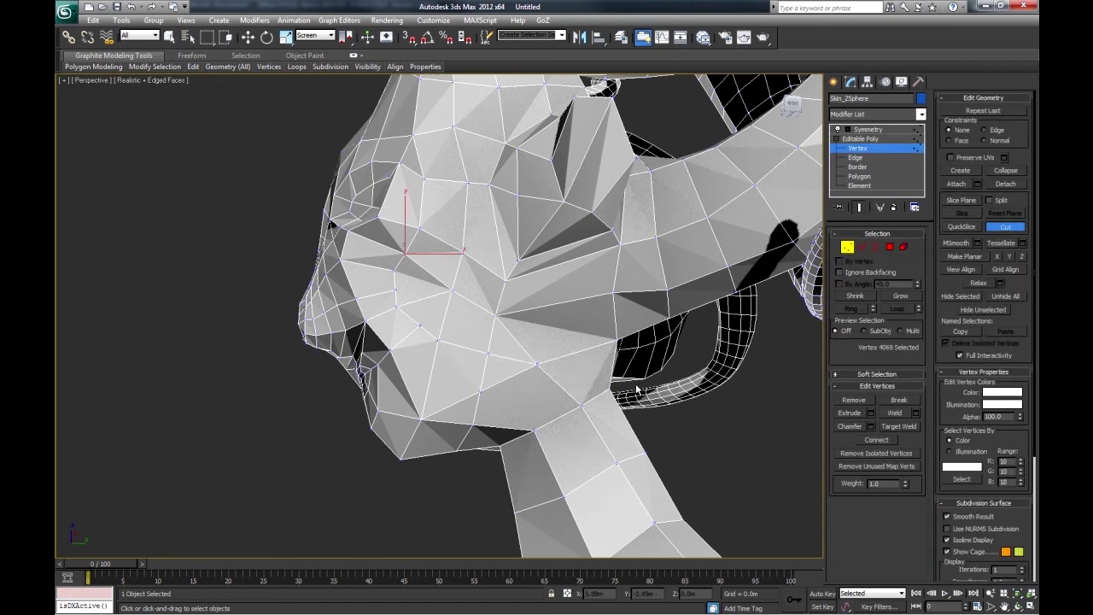
right_click(595, 355)
Constrain movement to edges and slide the cheek vertex below the ear's base backward along its edge.
alt+middle_drag(596, 356, 524, 389)
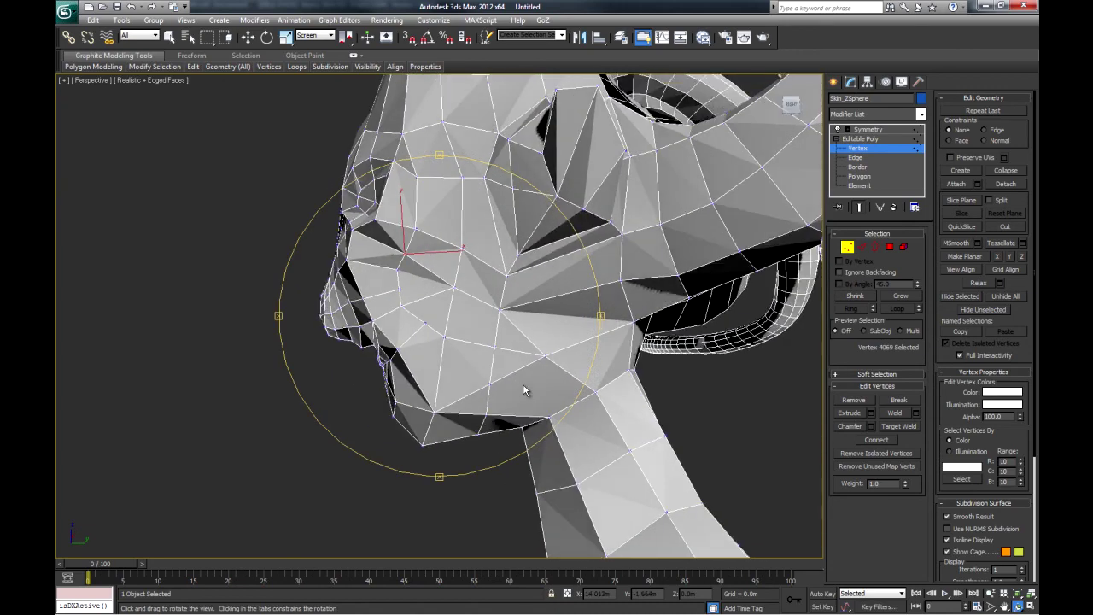
key(w)
click(503, 308)
drag(512, 299, 553, 374)
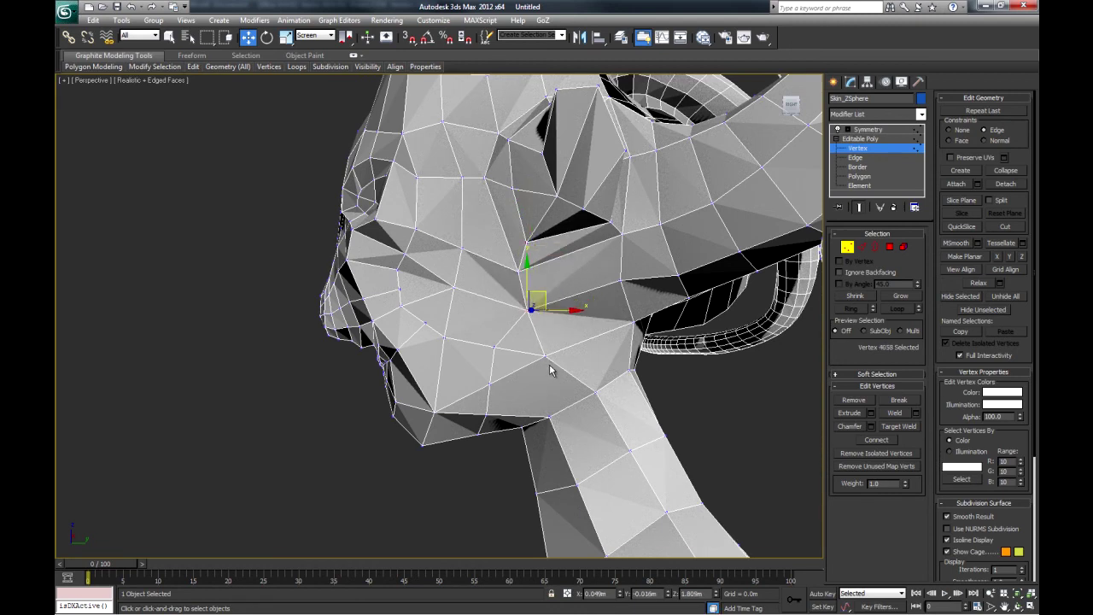
Remove the redundant edges on the lower cheek and connect the jawline vertex with the vertex at the back of the jaw.
key(2)
click(493, 367)
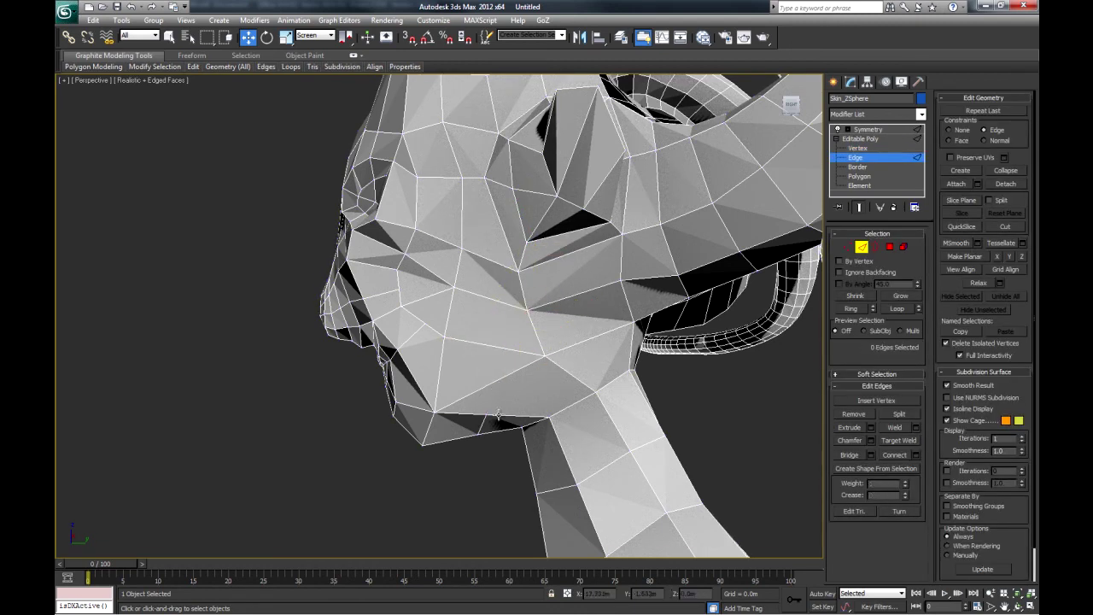
click(506, 374)
key(BackSpace)
key(1)
click(486, 416)
ctrl+click(546, 356)
right_click(574, 340)
click(558, 374)
Reposition the vertex below the eye and the vertex near the mouth corner to smooth the front of the cheek.
alt+middle_drag(464, 413, 464, 413)
drag(463, 413, 513, 380)
key(w)
click(519, 272)
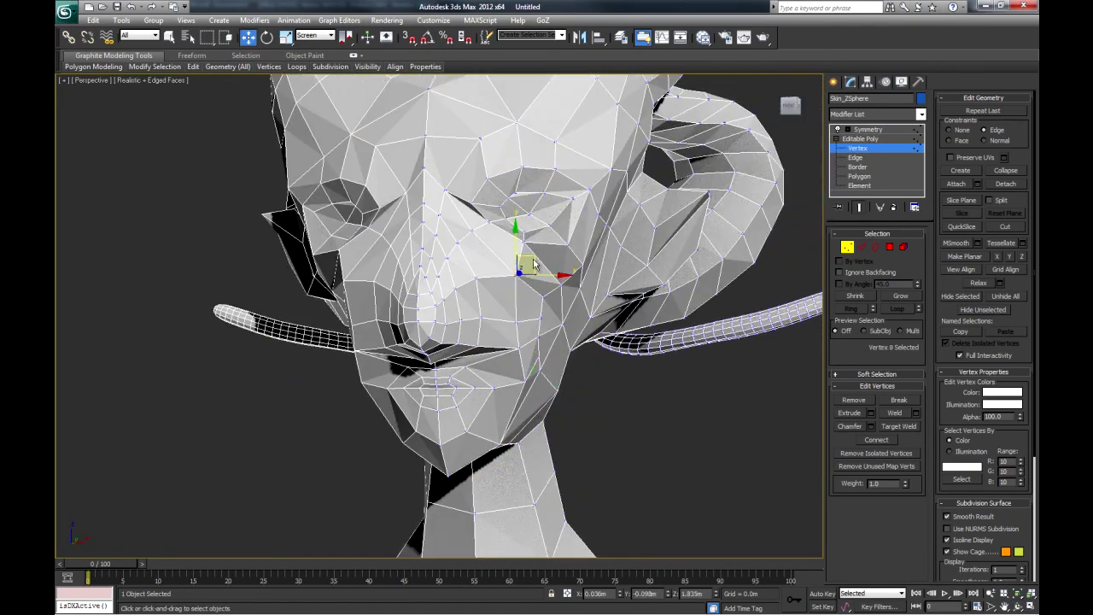
alt+middle_drag(518, 319, 515, 359)
click(468, 375)
drag(482, 361, 489, 359)
alt+middle_drag(482, 411, 597, 427)
alt+middle_drag(488, 312, 320, 325)
ctrl+alt+middle_drag(555, 329, 560, 422)
ctrl+alt+middle_drag(488, 451, 516, 405)
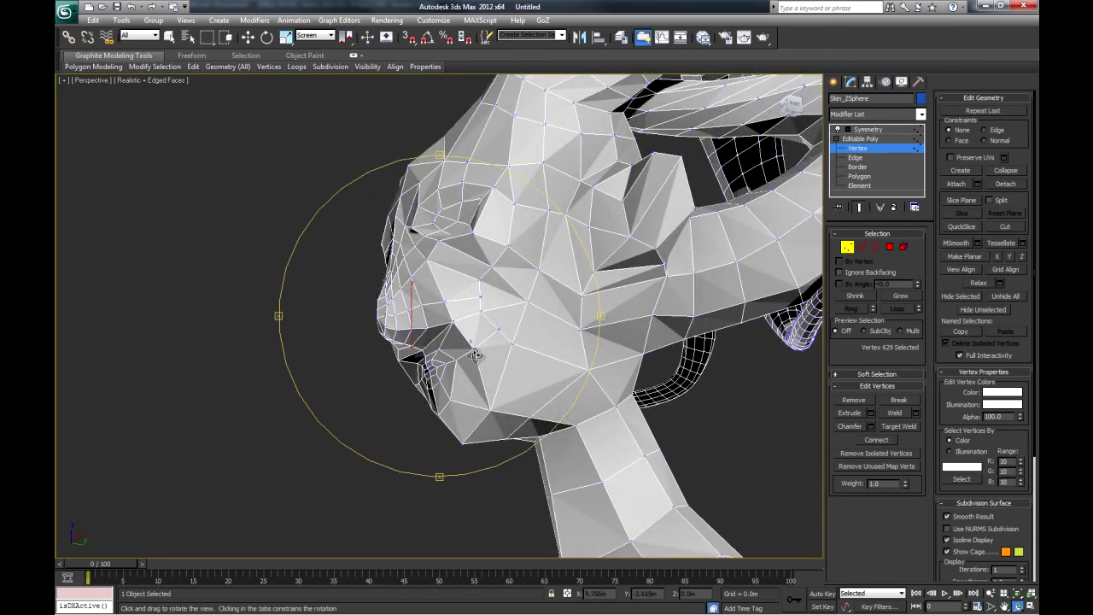
Connect the two neighbouring cheek vertices beside the mouth.
click(513, 344)
ctrl+click(473, 347)
right_click(544, 330)
click(537, 361)
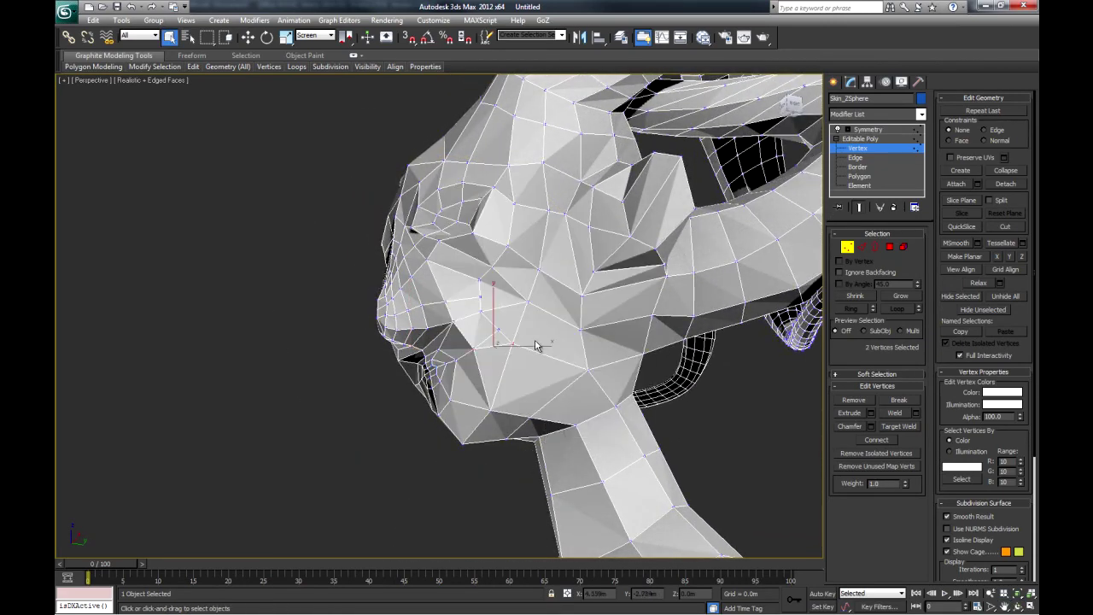
Cut from the front cheek vertex beside the mouth down toward the chin.
right_click(523, 343)
click(509, 313)
click(510, 312)
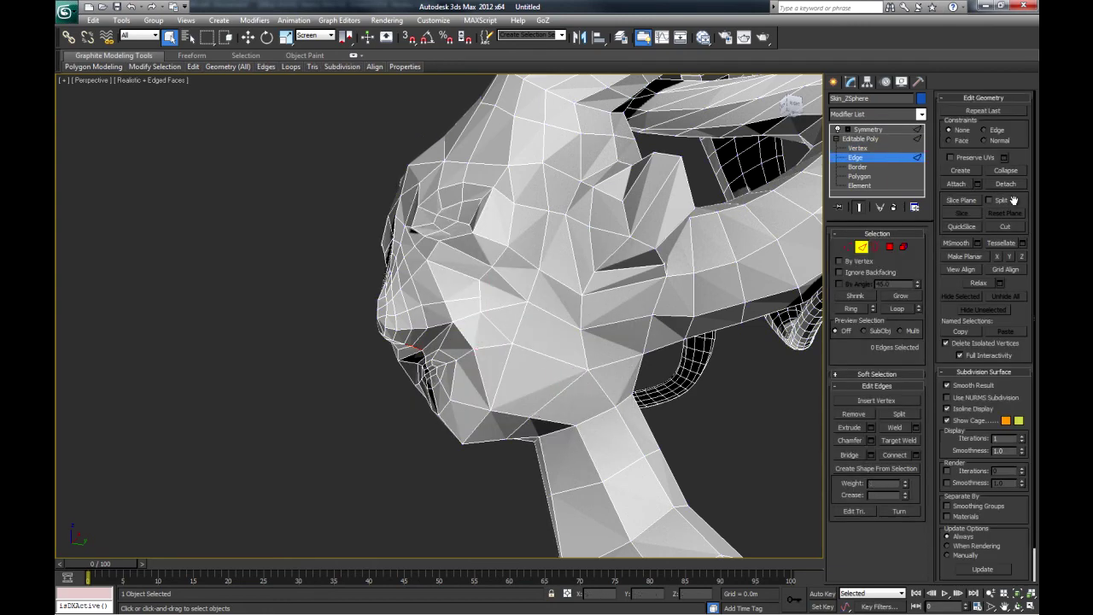
click(474, 352)
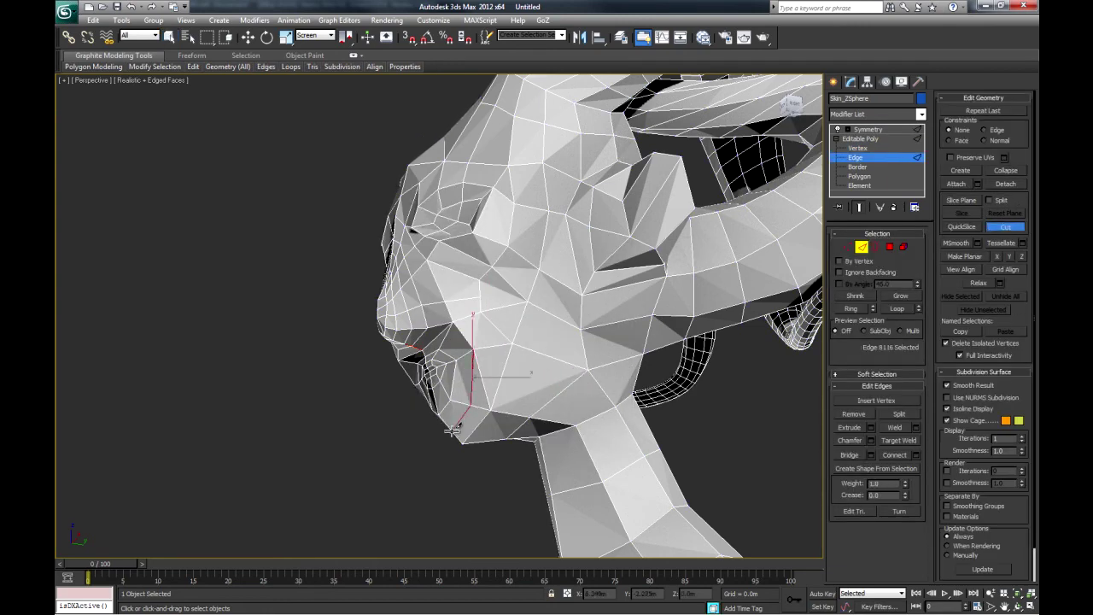
right_click(503, 380)
click(482, 389)
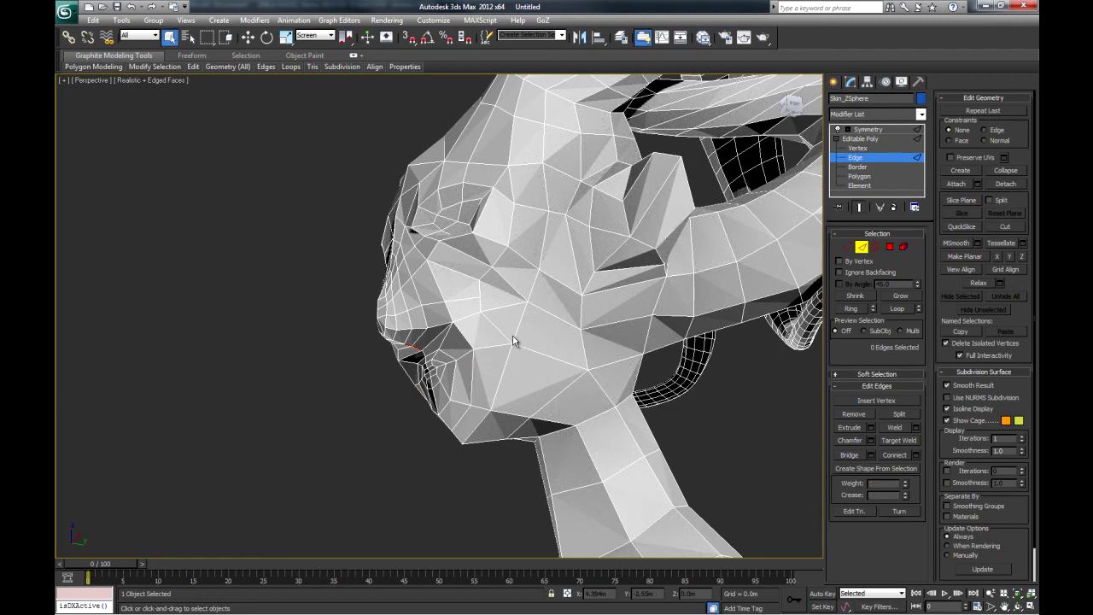
Examine the head's topology around the cheek, eye, temple and horns from several angles.
alt+middle_drag(493, 323, 510, 378)
ctrl+alt+middle_drag(403, 344, 453, 324)
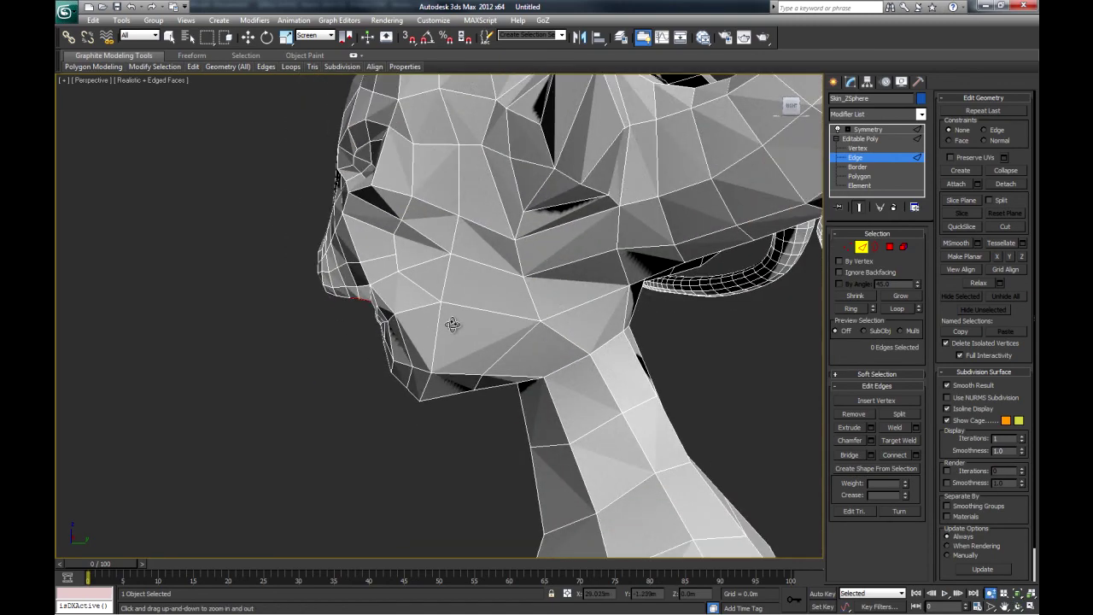
alt+middle_drag(421, 281, 524, 308)
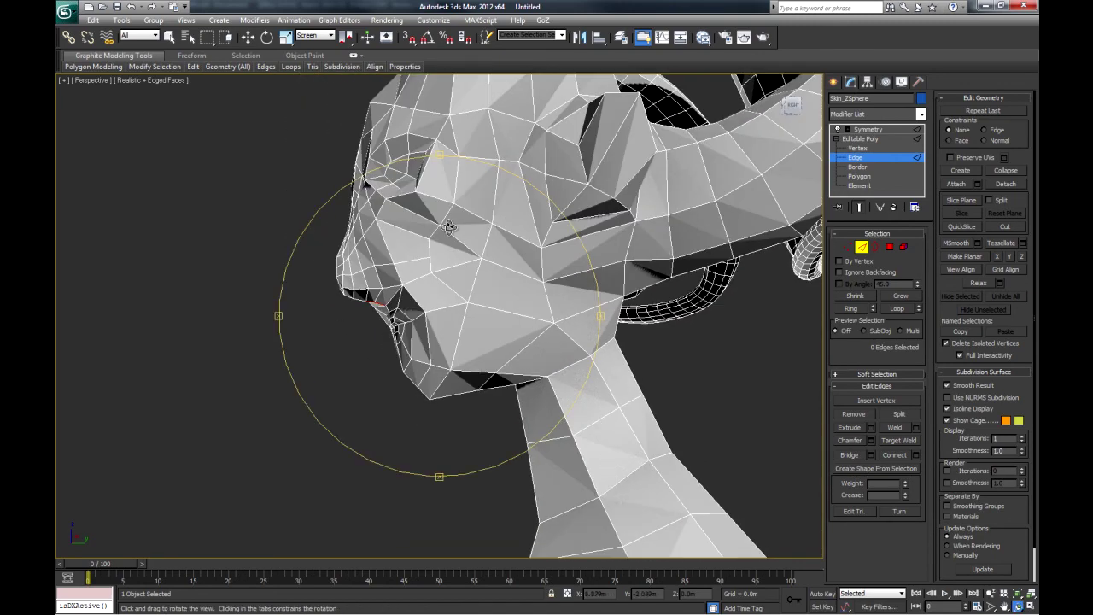
key(q)
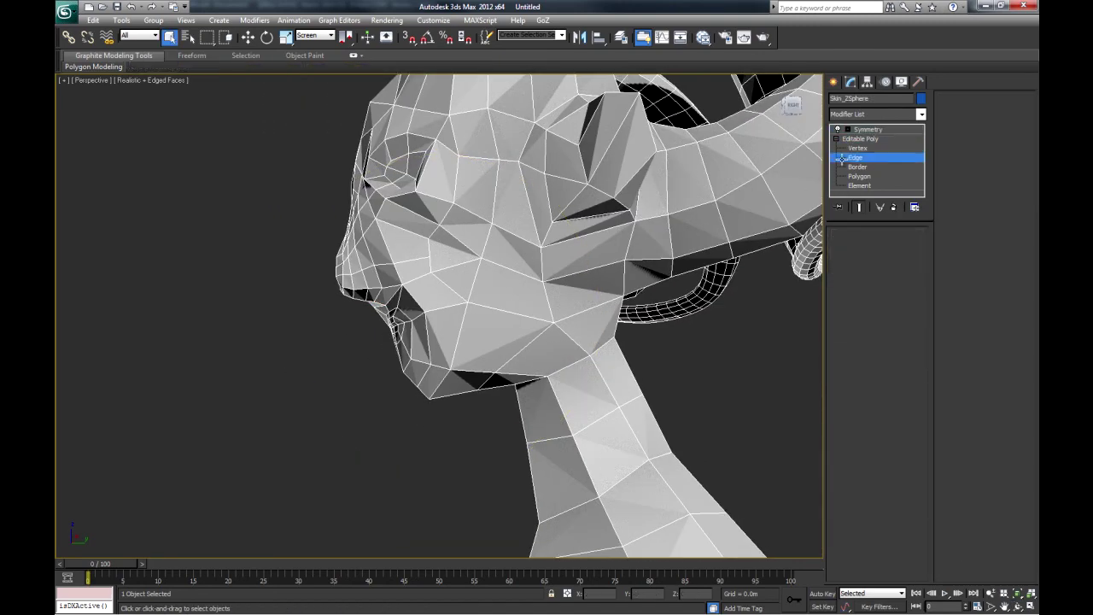
click(523, 251)
click(858, 148)
click(432, 256)
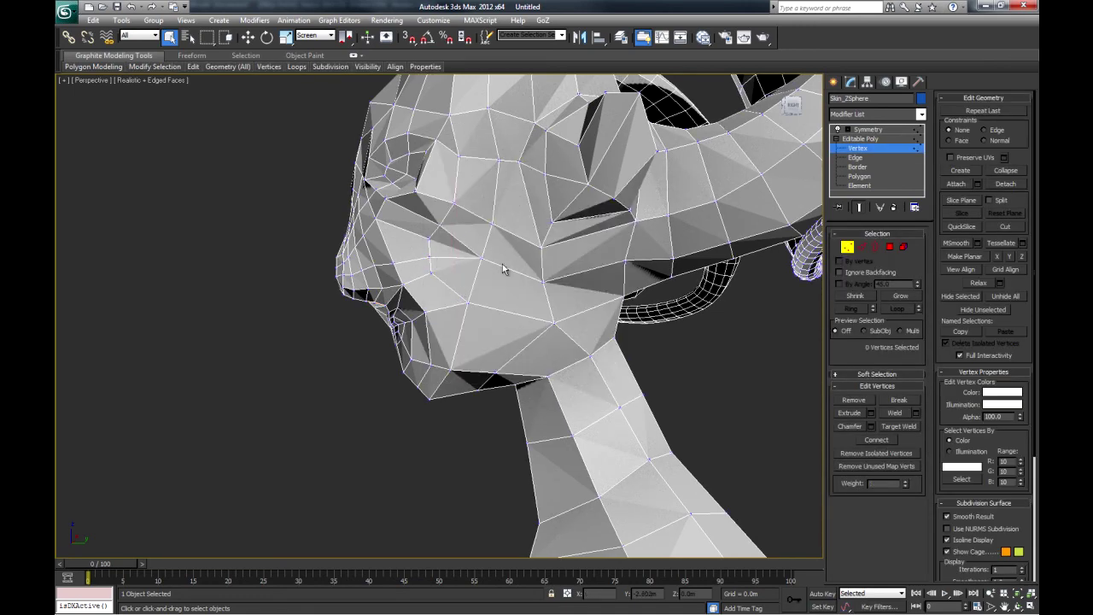
middle_drag(442, 138, 492, 301)
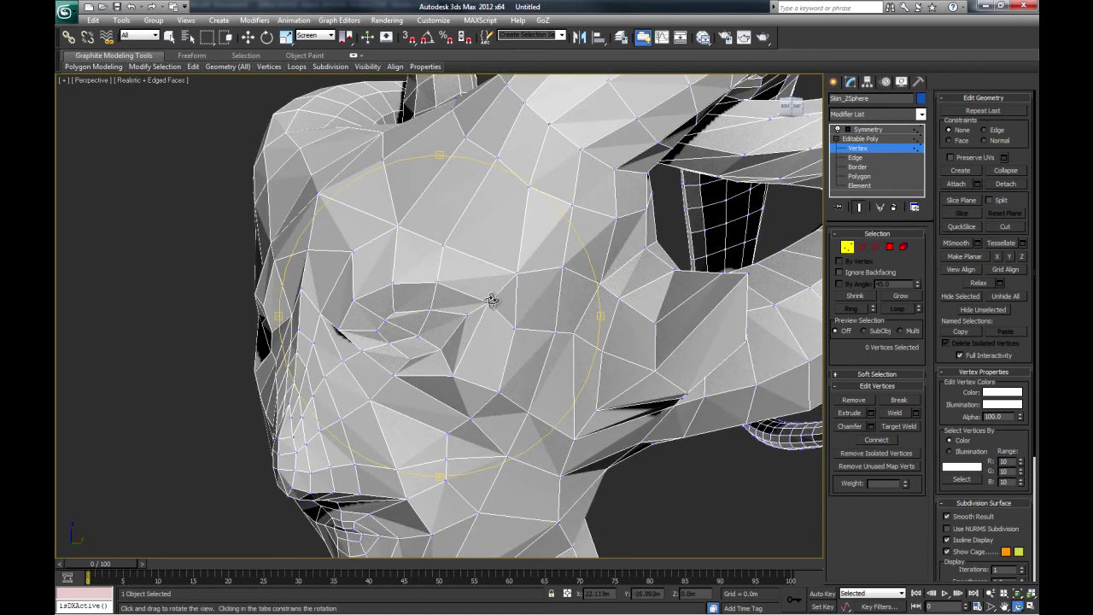
drag(515, 302, 422, 265)
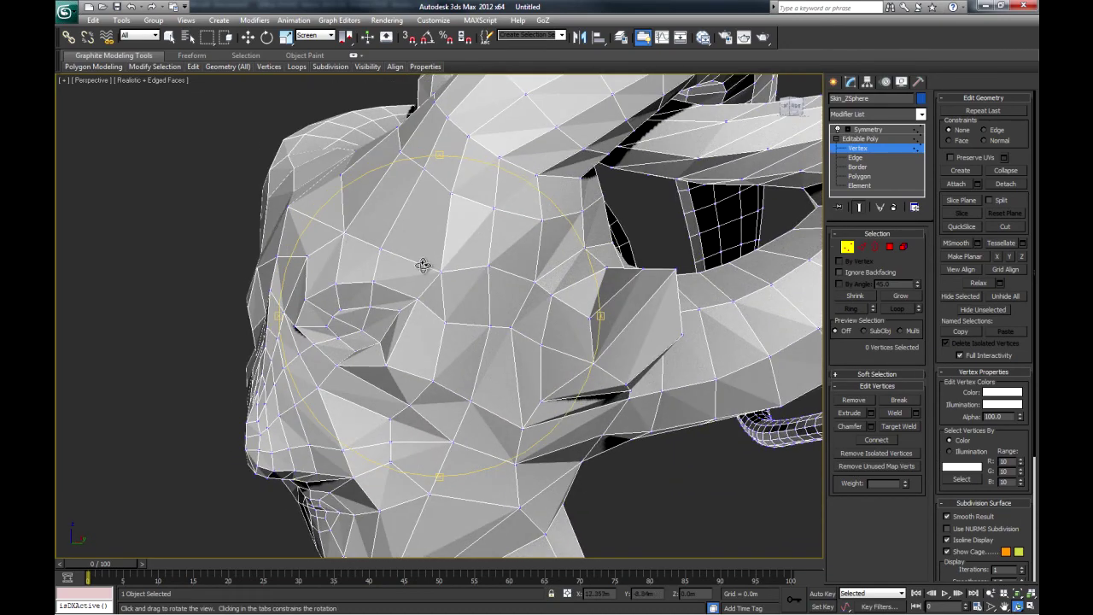
drag(483, 289, 515, 383)
alt+right_drag(514, 383, 526, 368)
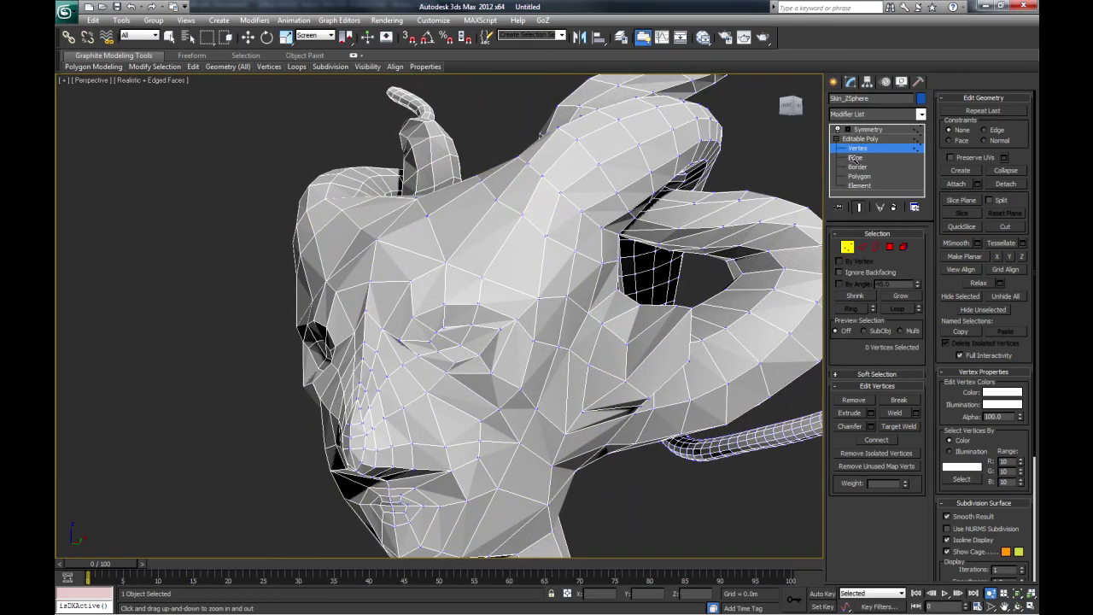
alt+middle_drag(634, 364, 466, 386)
ctrl+alt+middle_drag(478, 427, 504, 406)
alt+middle_drag(504, 405, 508, 413)
scroll(507, 413, down, 5)
drag(507, 413, 574, 340)
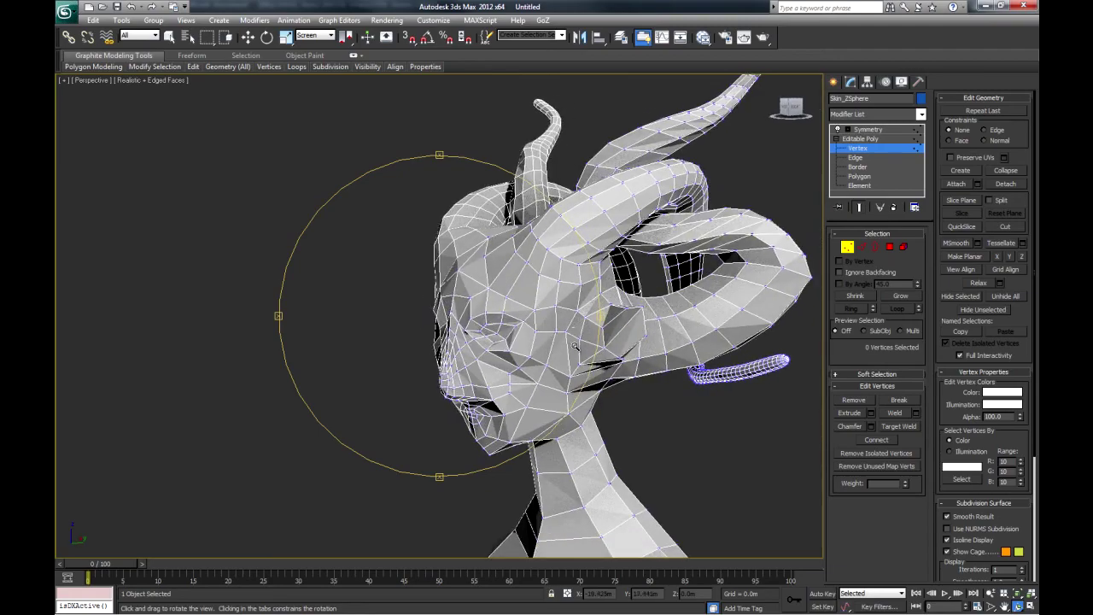
key(alt+z)
scroll(574, 340, up, 8)
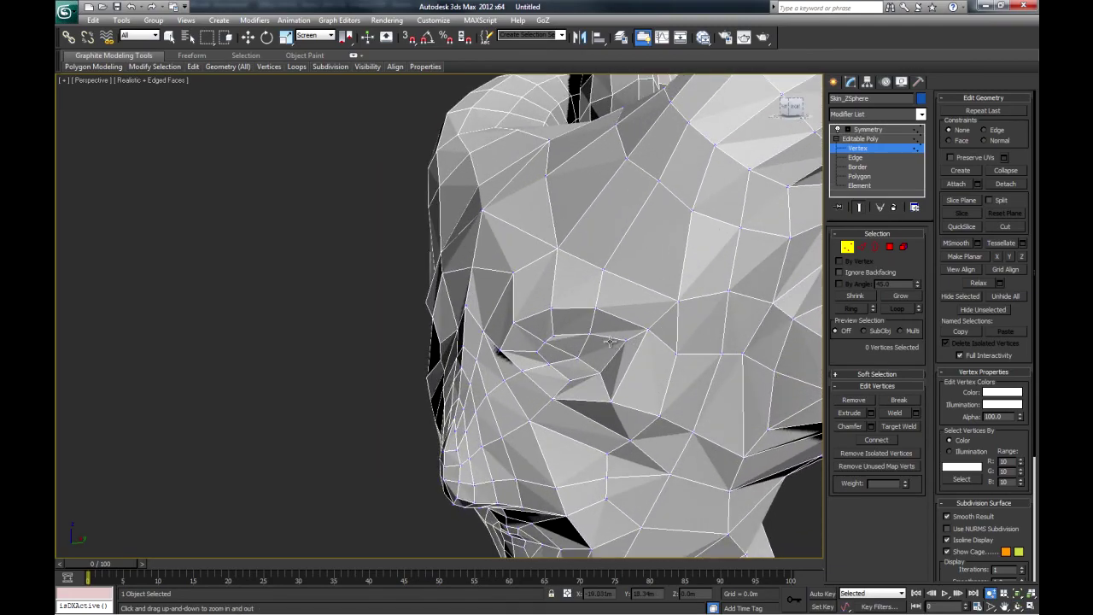
drag(519, 340, 529, 365)
key(ctrl+r)
key(alt+z)
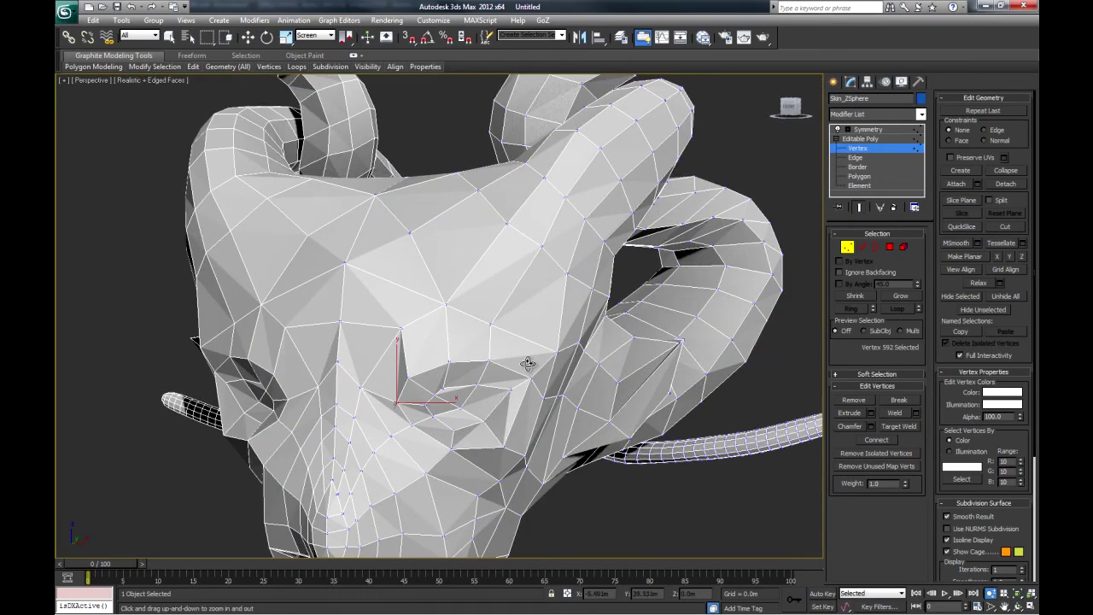
key(ctrl+q)
scroll(425, 366, down, 5)
alt+middle_drag(424, 366, 549, 374)
scroll(461, 368, up, 2)
drag(550, 374, 364, 432)
key(ctrl+q)
middle_drag(497, 384, 531, 386)
scroll(531, 386, up, 2)
drag(632, 295, 516, 280)
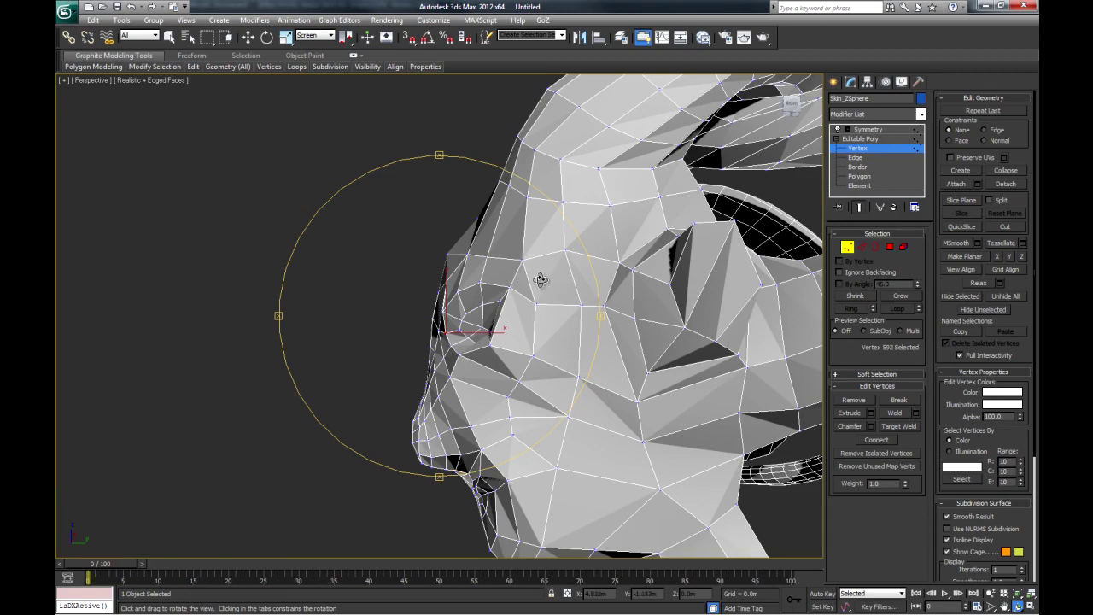
drag(532, 329, 492, 332)
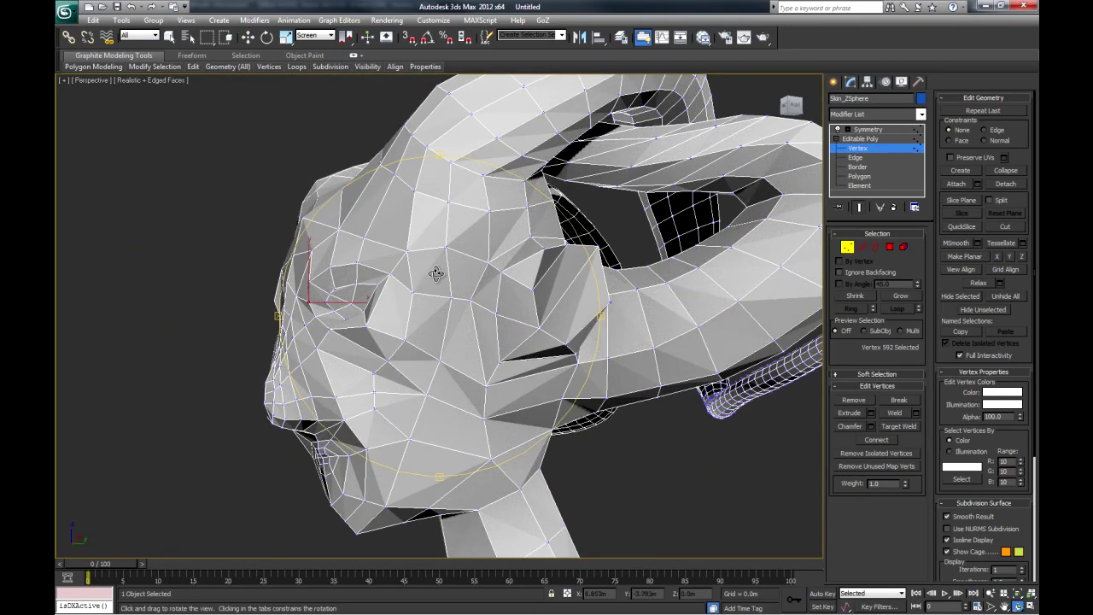
drag(557, 340, 522, 336)
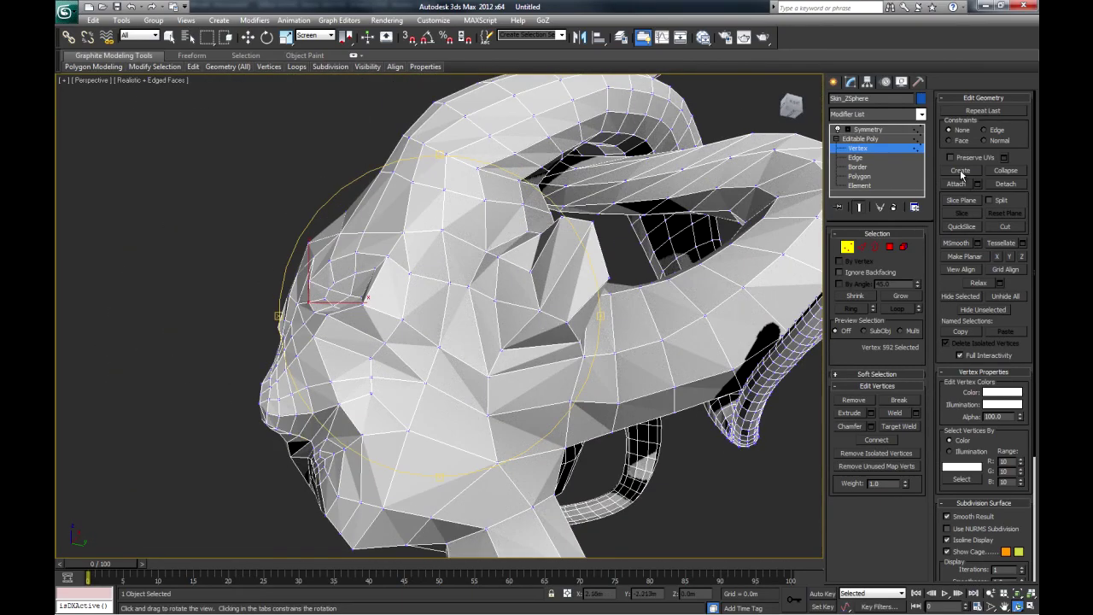
Cut new edges across the temple in front of the ear.
click(1007, 226)
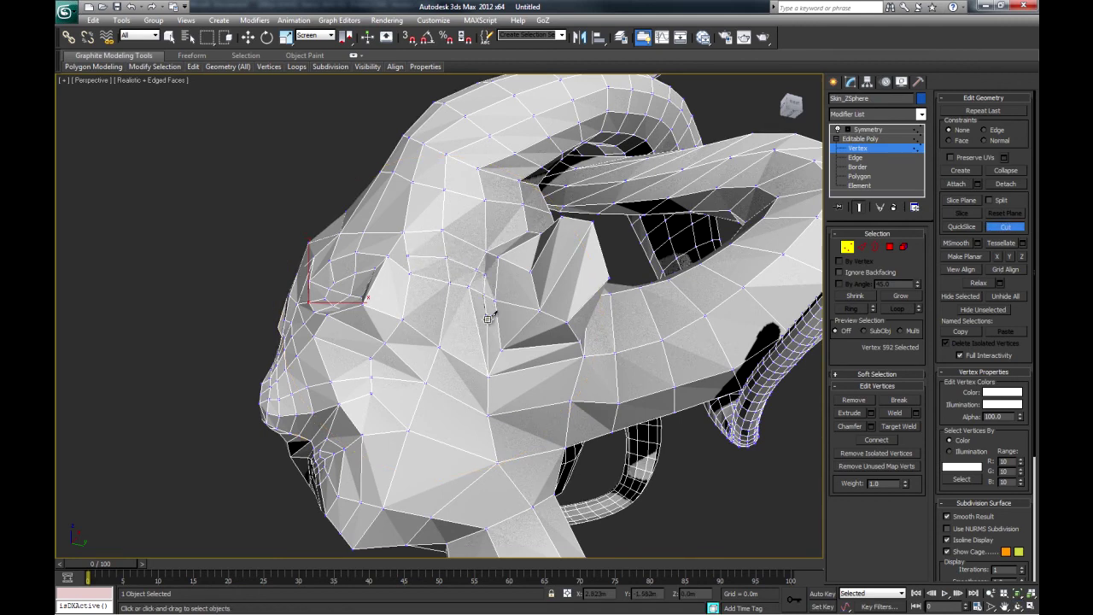
right_click(569, 339)
click(541, 386)
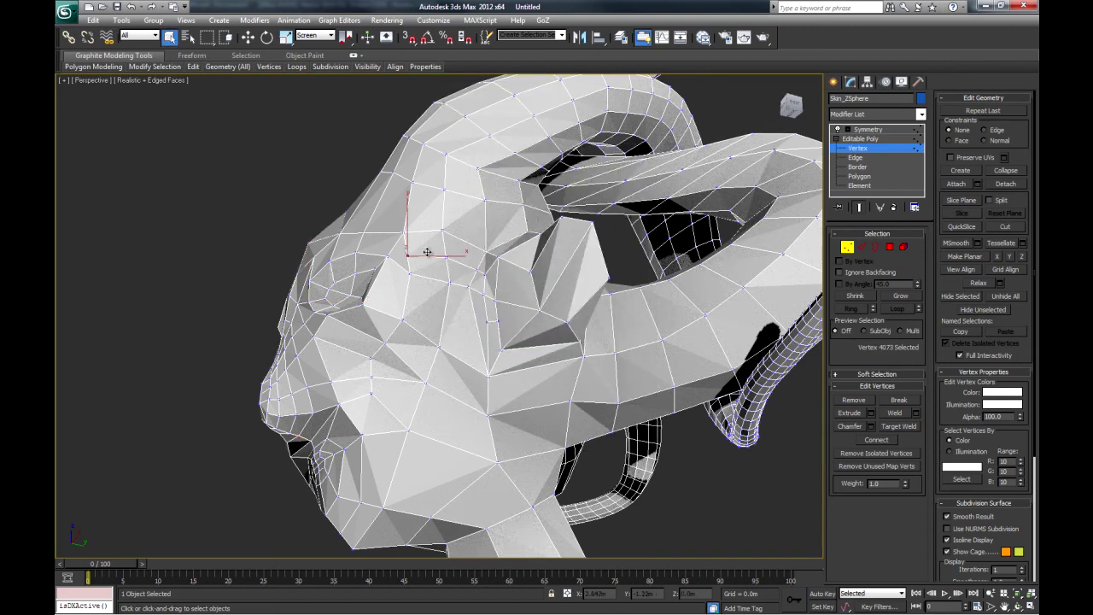
Cut new edges on the back of the head between the horns and select the two adjoining diagonal edges.
key(ctrl+q)
alt+middle_drag(491, 300, 474, 317)
key(ctrl+q)
scroll(529, 322, up, 3)
key(alt+c)
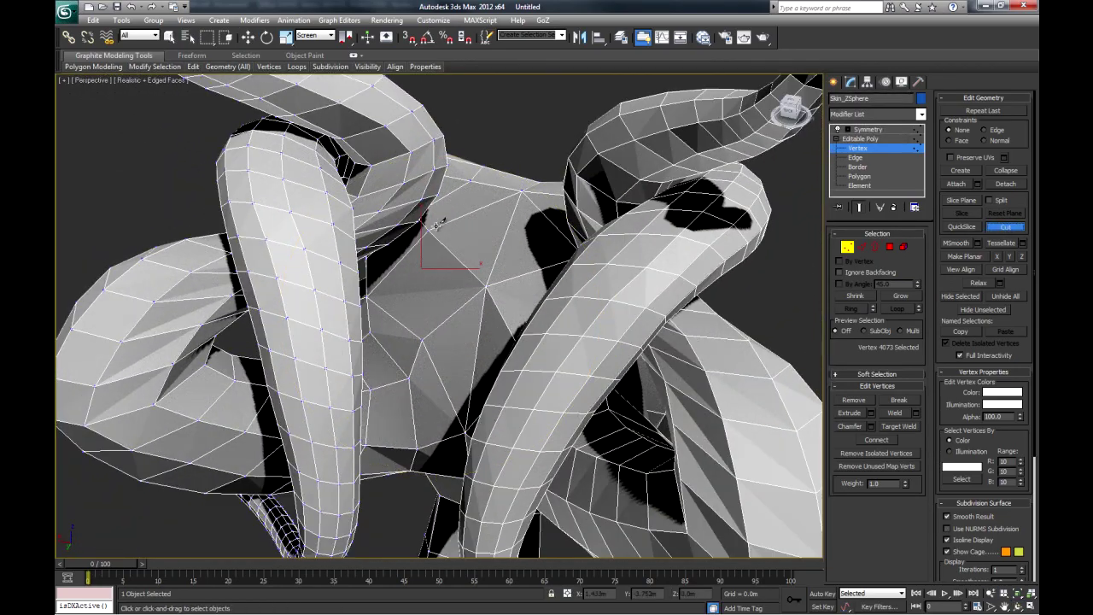
right_click(422, 339)
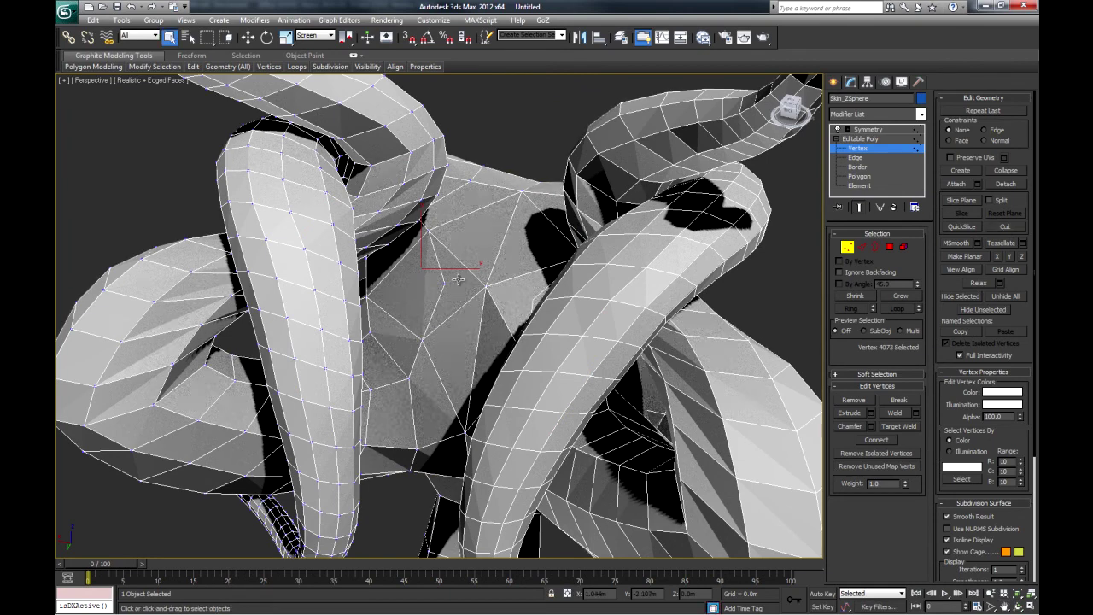
key(2)
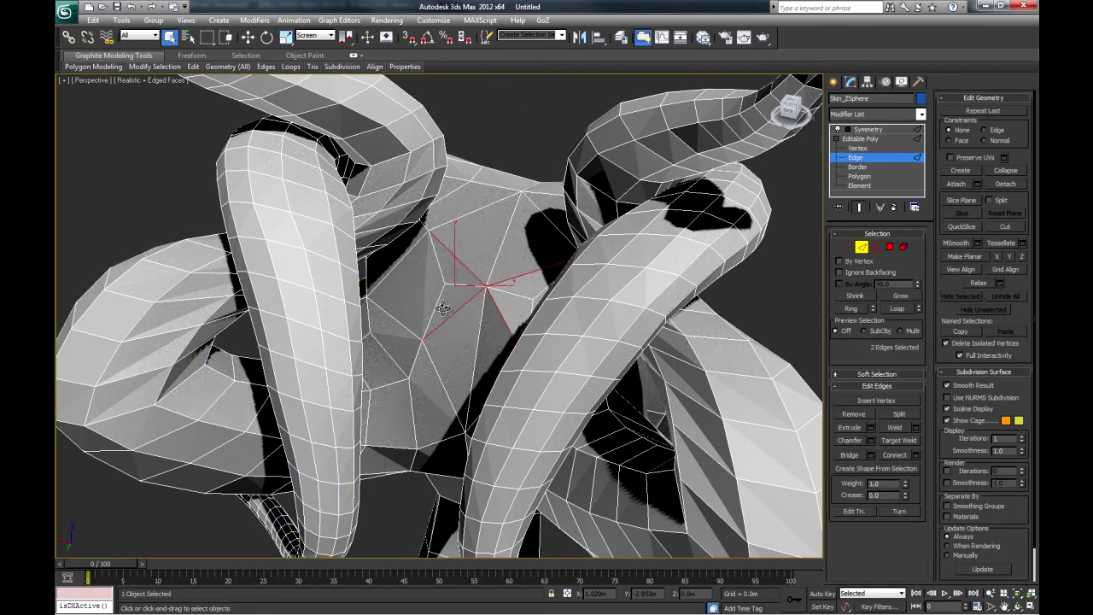
Chamfer the vertex at the centre of the palm to open a ring of new vertices.
scroll(488, 308, down, 3)
alt+middle_drag(469, 321, 503, 256)
scroll(487, 309, up, 3)
scroll(489, 329, down, 4)
scroll(503, 256, down, 4)
middle_drag(473, 373, 471, 248)
alt+middle_drag(472, 248, 566, 321)
key(1)
key(ctrl+shift+c)
drag(537, 372, 525, 342)
alt+middle_drag(502, 393, 632, 270)
scroll(623, 384, up, 2)
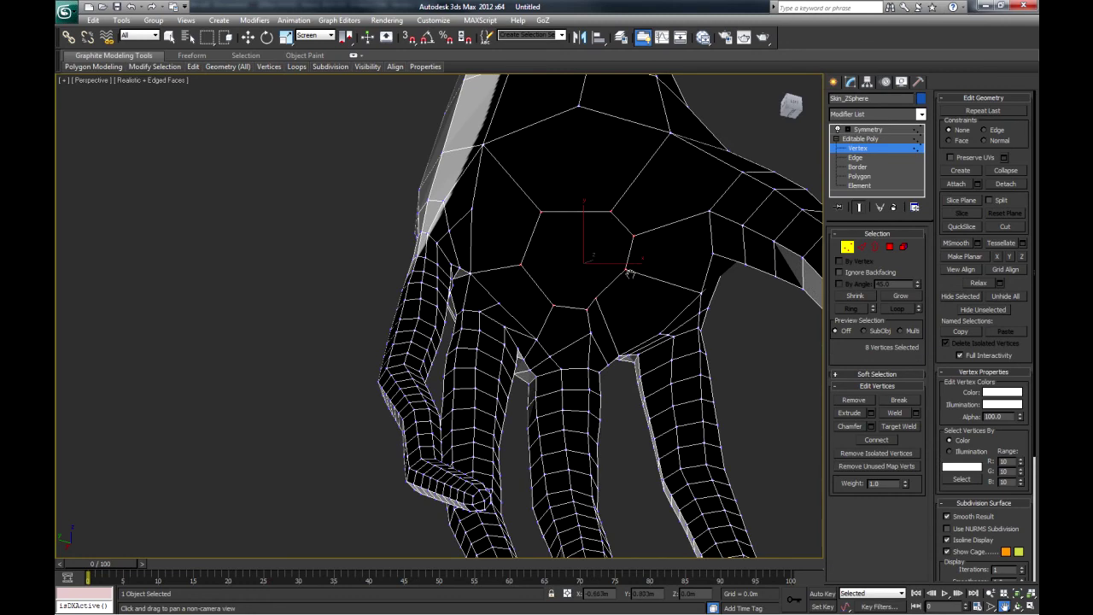
Connect two opposite vertices of the palm ring and cut edges from the ring toward the wrist and thumb.
ctrl+click(625, 269)
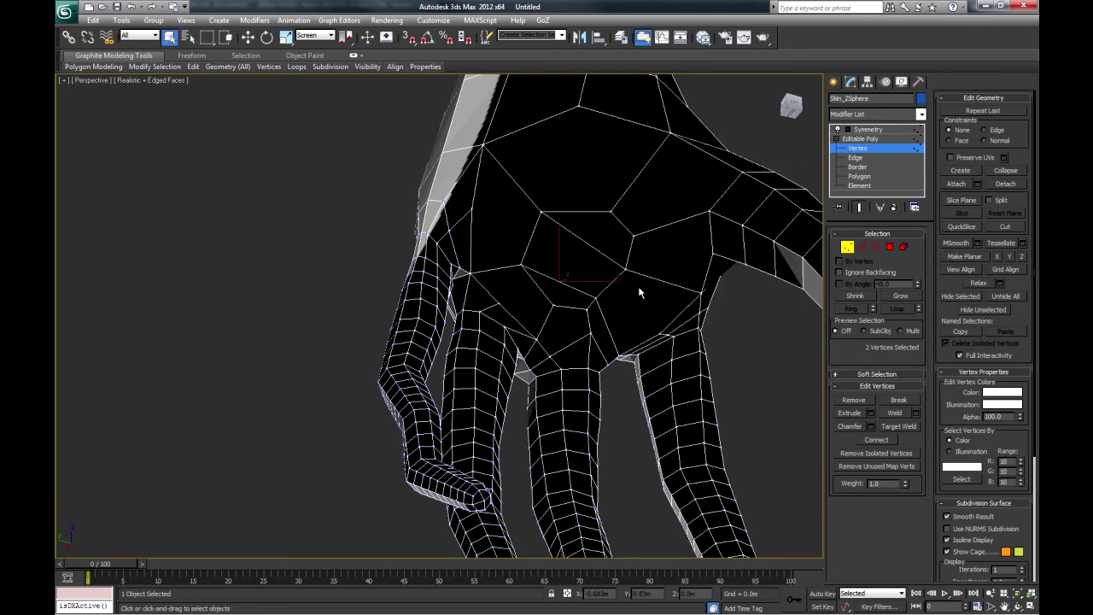
alt+middle_drag(596, 342, 635, 321)
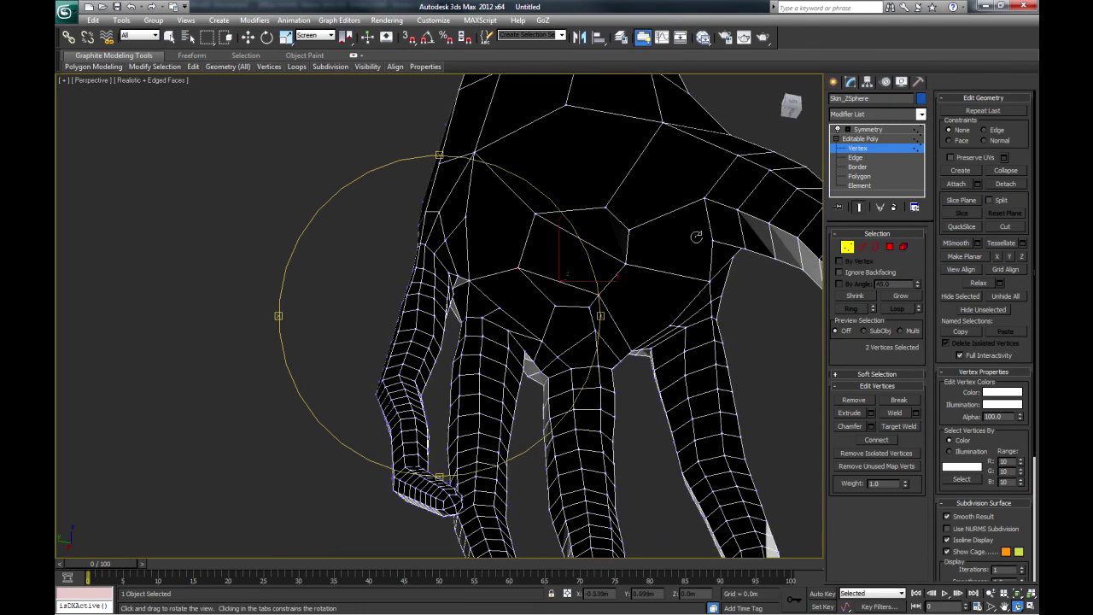
alt+middle_drag(626, 218, 679, 125)
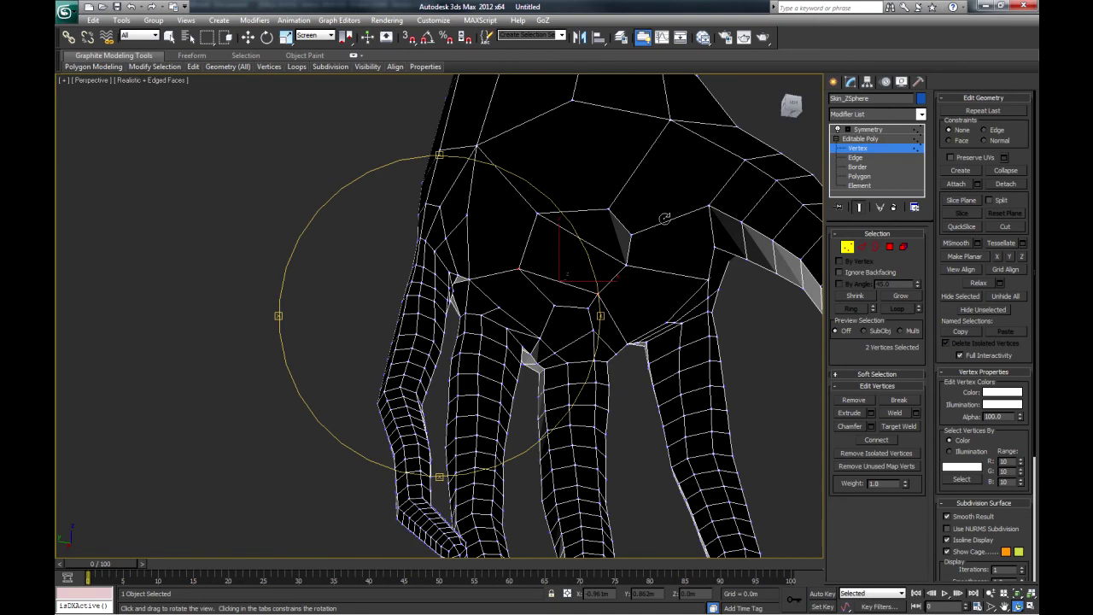
alt+middle_drag(620, 272, 641, 260)
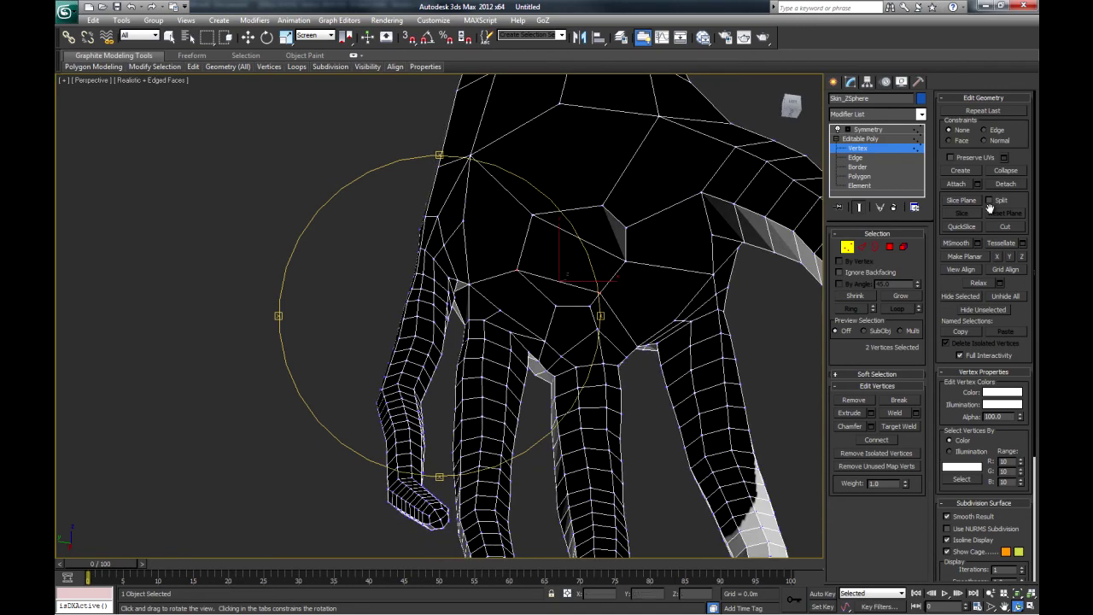
mouse_move(474, 265)
alt+middle_down()
mouse_move(495, 324)
mouse_move(513, 325)
mouse_move(504, 313)
alt+middle_up()
mouse_move(513, 255)
alt+middle_down()
mouse_move(496, 321)
mouse_move(504, 318)
mouse_move(518, 371)
mouse_move(690, 270)
alt+middle_up()
key(alt+c)
alt+middle_drag(571, 318, 662, 321)
click(572, 332)
alt+middle_click(574, 333)
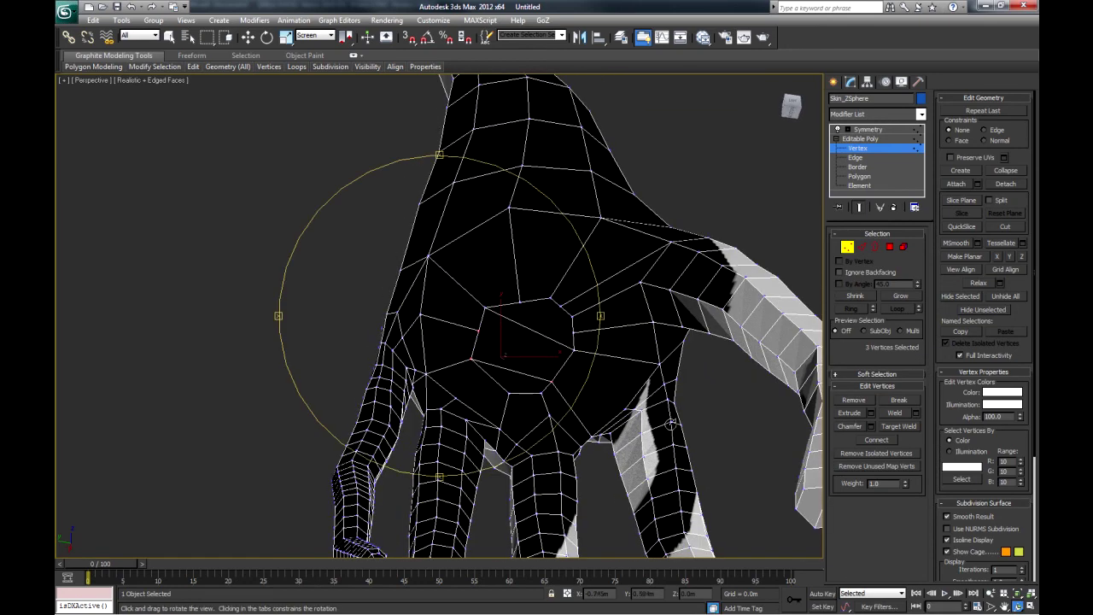
alt+middle_drag(559, 366, 551, 414)
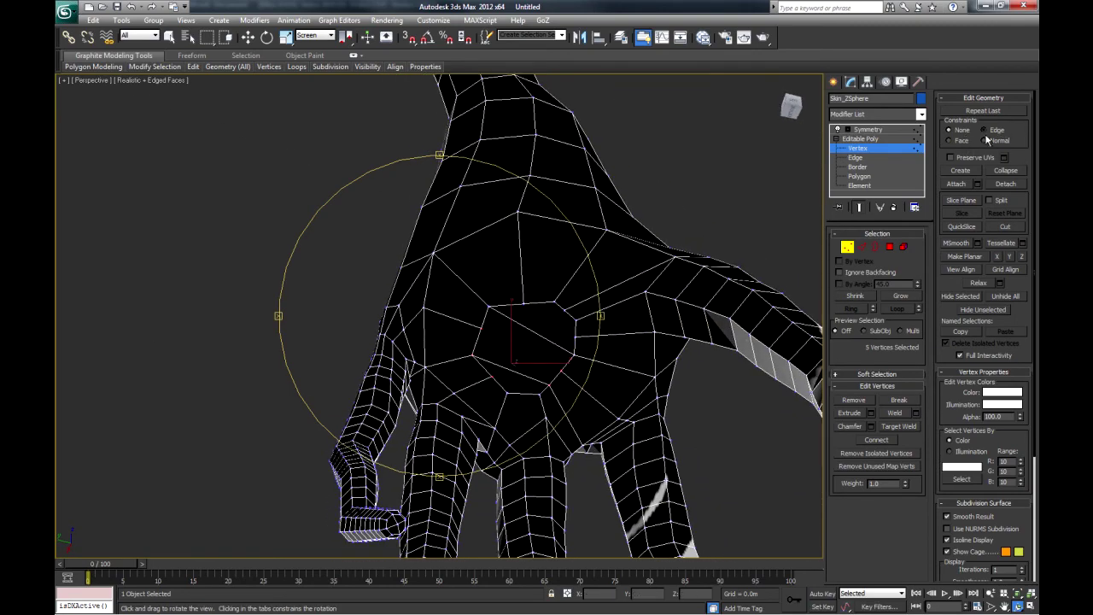
Set the constraint to Edge and slide the palm ring's vertices along their edges to even out the spacing.
click(996, 129)
key(w)
drag(489, 307, 505, 398)
drag(539, 394, 543, 402)
key(ctrl+shift+w)
alt+middle_drag(615, 418, 555, 395)
key(w)
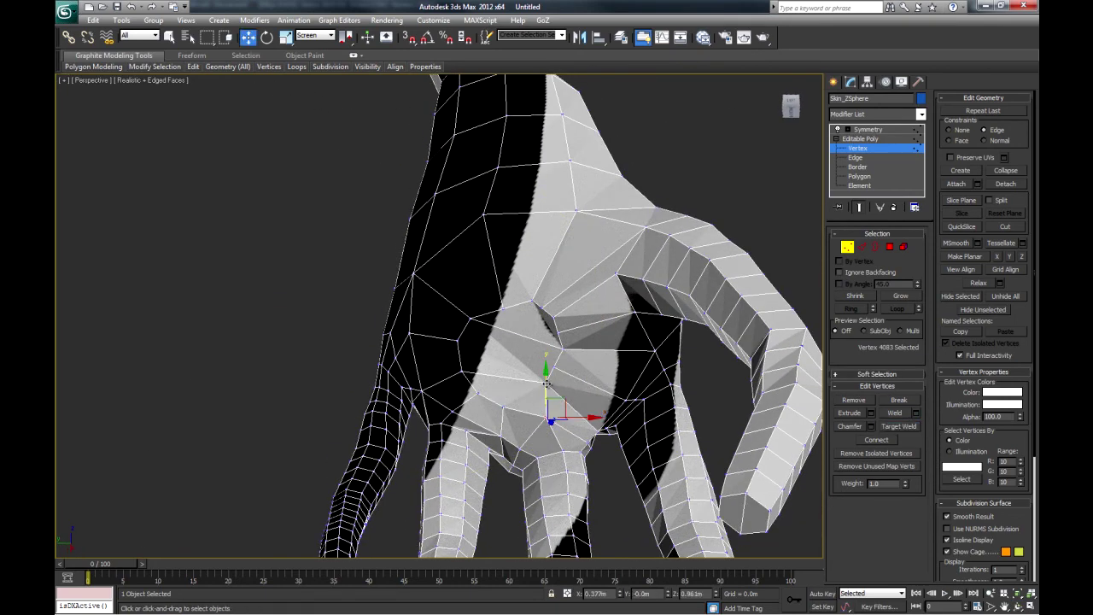
mouse_move(551, 386)
mouse_down()
mouse_move(591, 345)
mouse_move(575, 349)
mouse_move(572, 294)
mouse_move(501, 297)
mouse_up()
alt+middle_drag(501, 297, 536, 305)
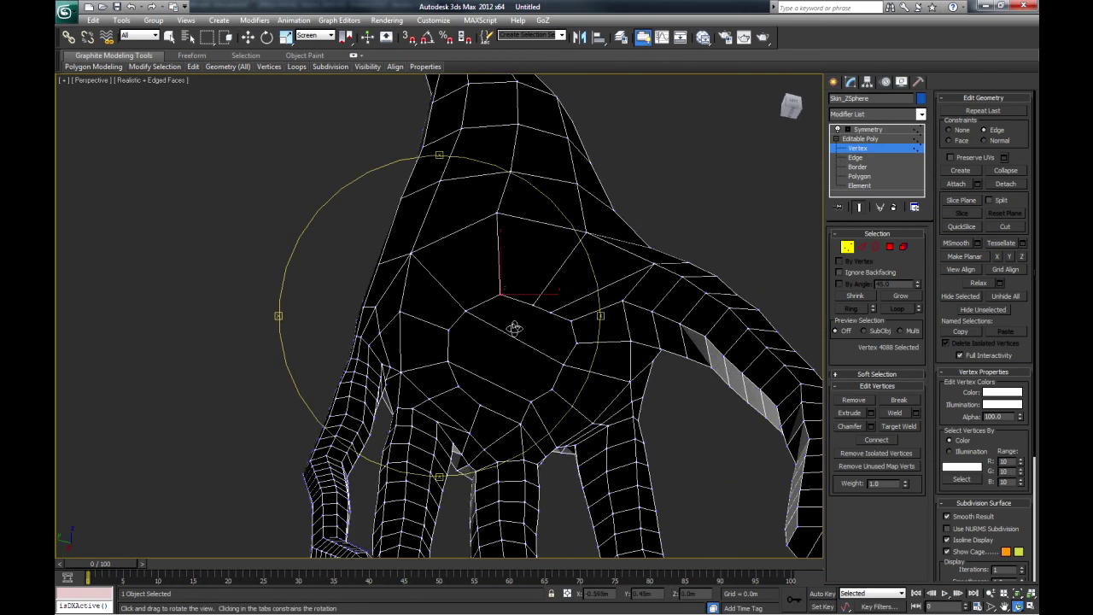
Cut crossing edges through the inside of the palm ring to divide it into smaller faces.
key(alt+c)
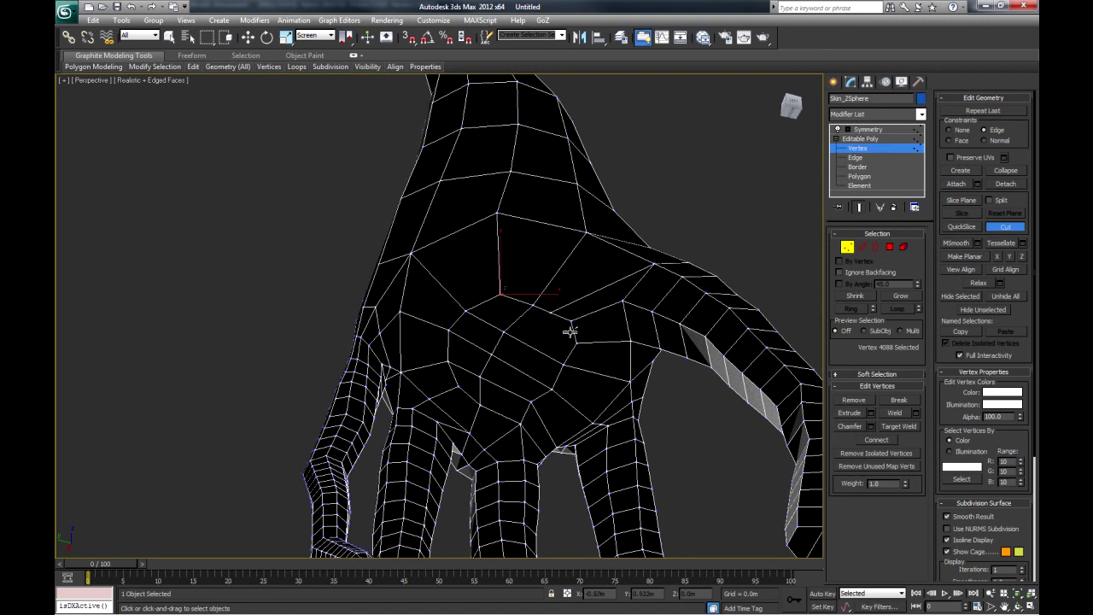
click(504, 332)
right_click(526, 313)
click(507, 359)
ctrl+click(540, 337)
right_click(564, 322)
click(543, 362)
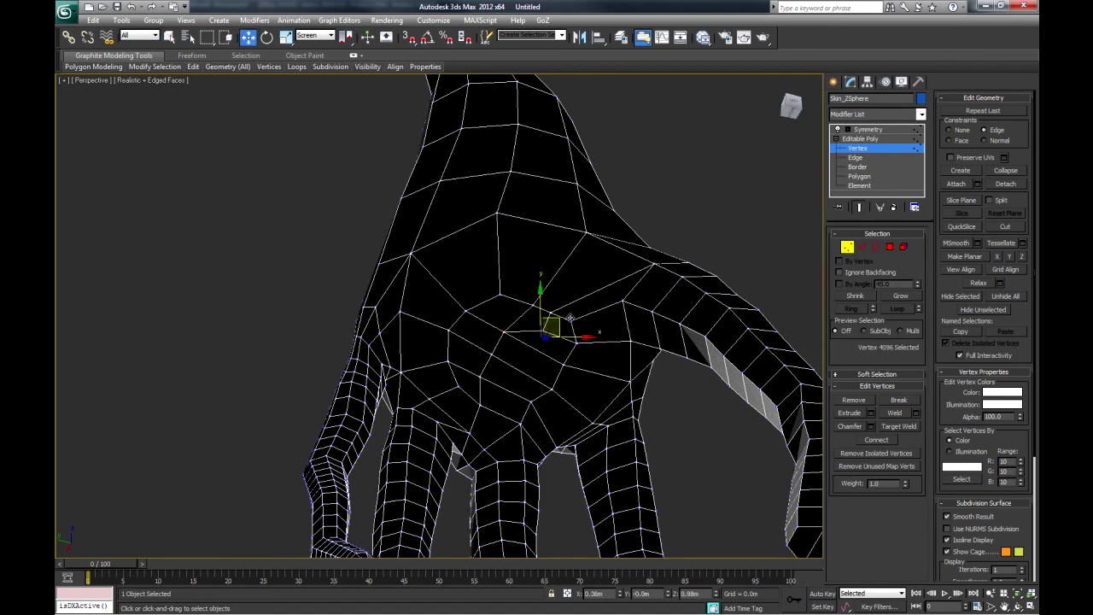
Examine the hand from the palm and back with NURMS smoothing on and off, and check the whole figure.
alt+middle_drag(508, 354, 532, 359)
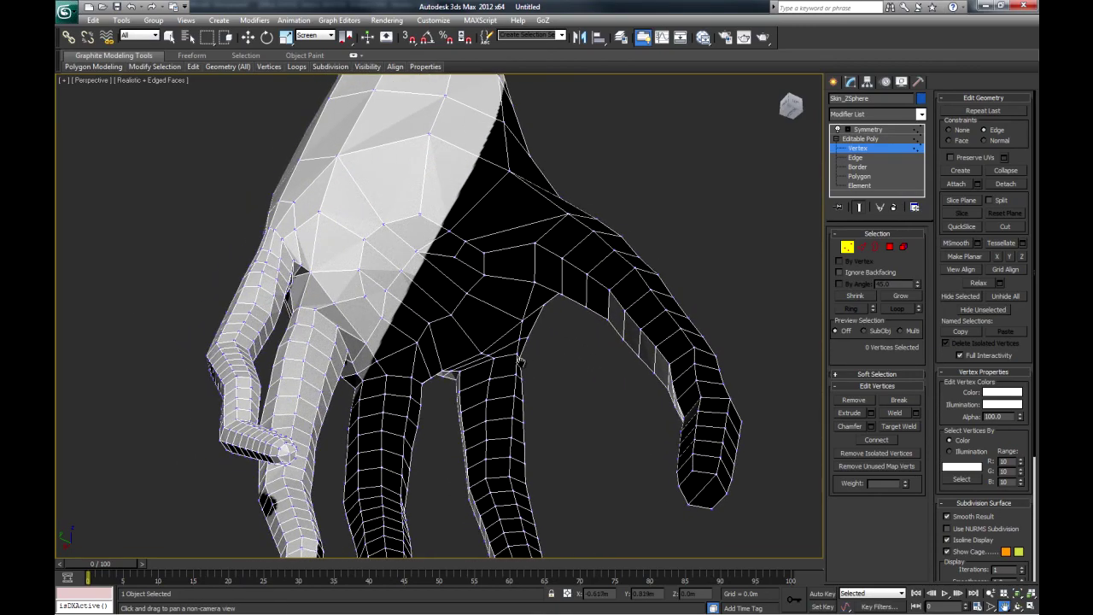
alt+middle_drag(518, 363, 506, 230)
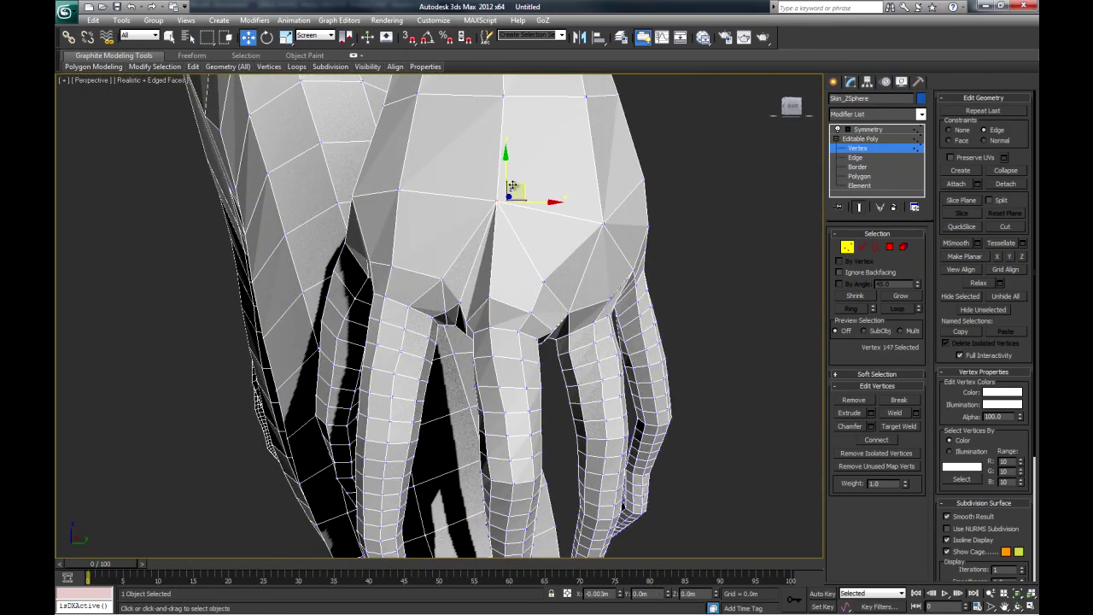
mouse_move(483, 355)
alt+middle_down()
mouse_move(460, 376)
mouse_move(515, 390)
mouse_move(509, 375)
mouse_move(524, 370)
mouse_move(488, 359)
mouse_move(339, 354)
mouse_move(271, 373)
mouse_move(327, 373)
mouse_move(329, 326)
mouse_move(301, 320)
alt+middle_up()
key(ctrl+q)
alt+middle_drag(548, 355, 495, 363)
ctrl+alt+middle_drag(496, 363, 529, 351)
key(ctrl+q)
alt+middle_drag(394, 382, 543, 335)
ctrl+alt+middle_drag(543, 335, 570, 282)
middle_drag(570, 281, 561, 385)
scroll(582, 382, down, 2)
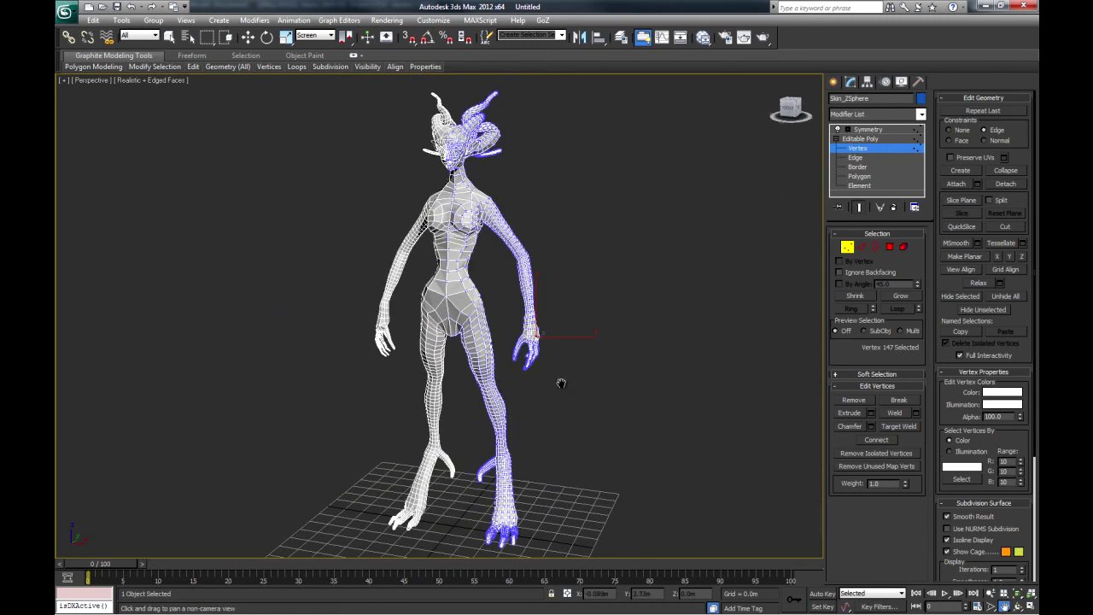
Collapse the Symmetry modifier into the Editable Poly and turn on NURMS subdivision for the whole creature.
click(859, 138)
right_click(866, 137)
click(918, 238)
key(ctrl+q)
middle_drag(461, 321, 466, 342)
alt+middle_drag(465, 341, 500, 397)
scroll(500, 375, up, 6)
alt+middle_drag(492, 326, 647, 373)
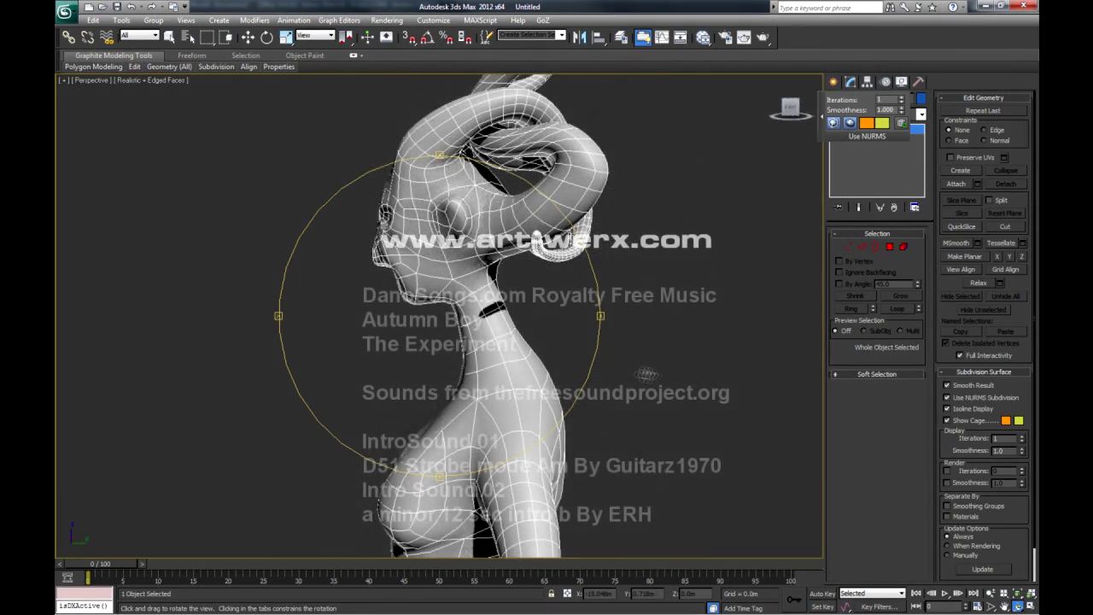